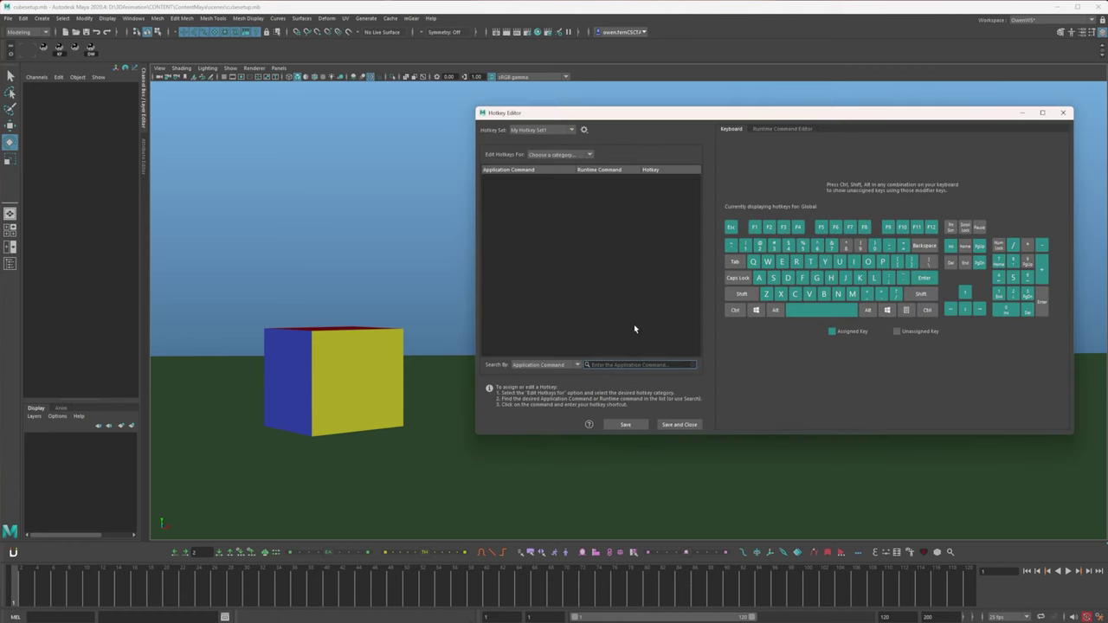
Step: Search the application commands for "move" and add an additional hotkey entry for each of Move Up, Move Down, Move Left and Move Right
{"action": "type", "text": "move"}
{"action": "scroll", "coordinate": [634, 327], "scroll_direction": "down", "scroll_amount": 5}
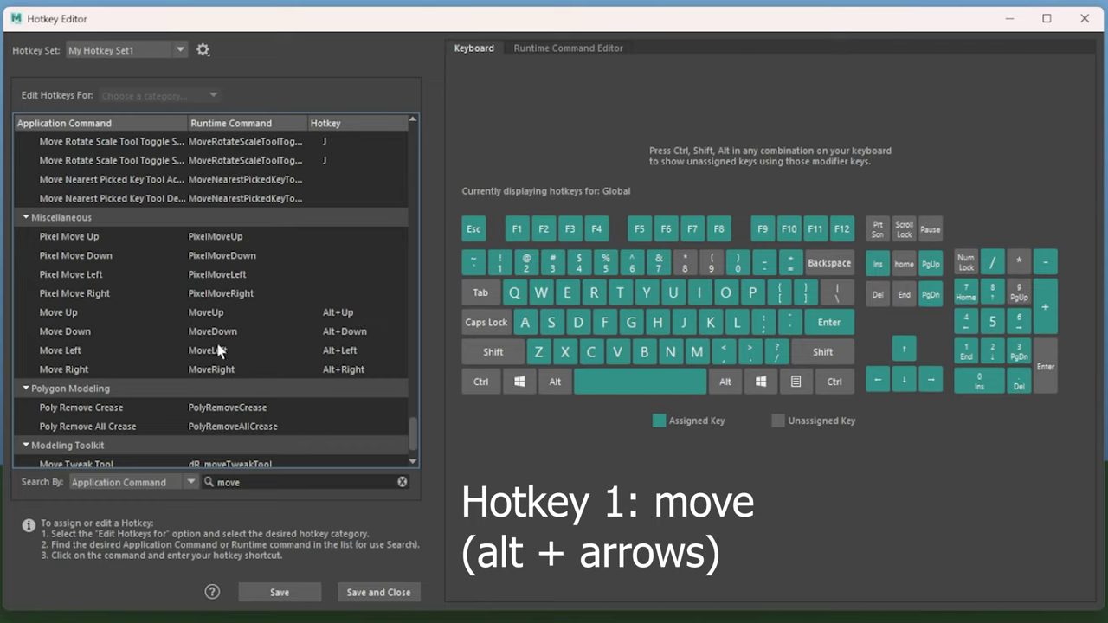
{"action": "left_click", "coordinate": [354, 317]}
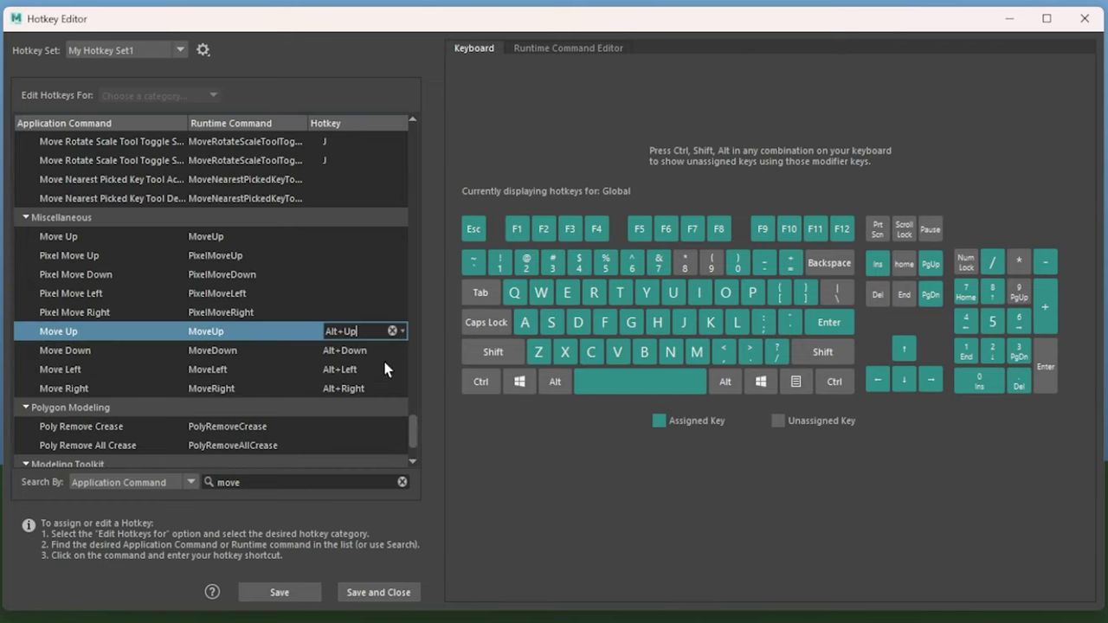
{"action": "left_click", "coordinate": [397, 350]}
{"action": "left_click", "coordinate": [403, 351]}
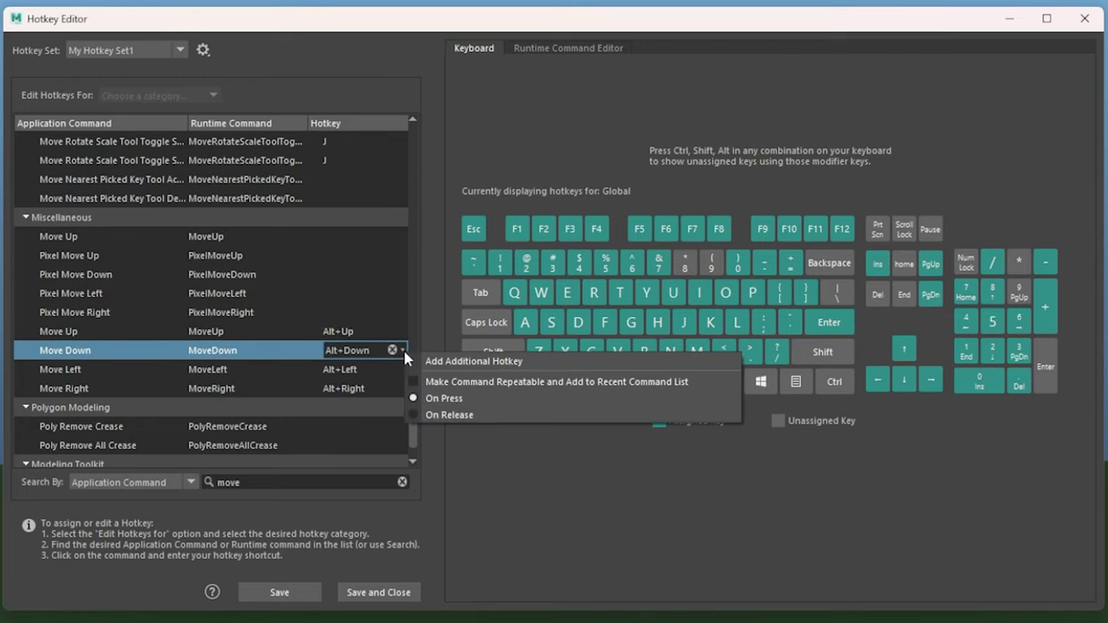
{"action": "left_click", "coordinate": [402, 382]}
{"action": "left_click", "coordinate": [403, 389]}
{"action": "left_click", "coordinate": [403, 389]}
{"action": "left_click", "coordinate": [438, 404]}
{"action": "left_click", "coordinate": [403, 426]}
{"action": "left_click", "coordinate": [402, 426]}
{"action": "left_click", "coordinate": [429, 438]}
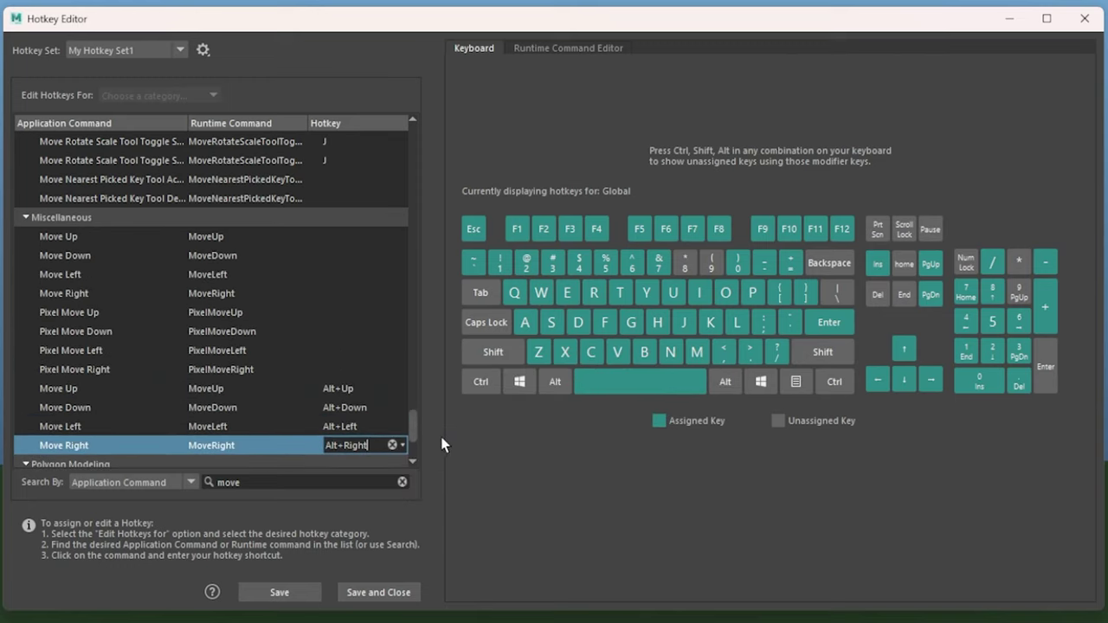
Step: Assign Alt+W, Alt+S, Alt+A and Alt+D to the additional Move Up, Move Down, Move Left and Move Right entries respectively
{"action": "left_click", "coordinate": [367, 243]}
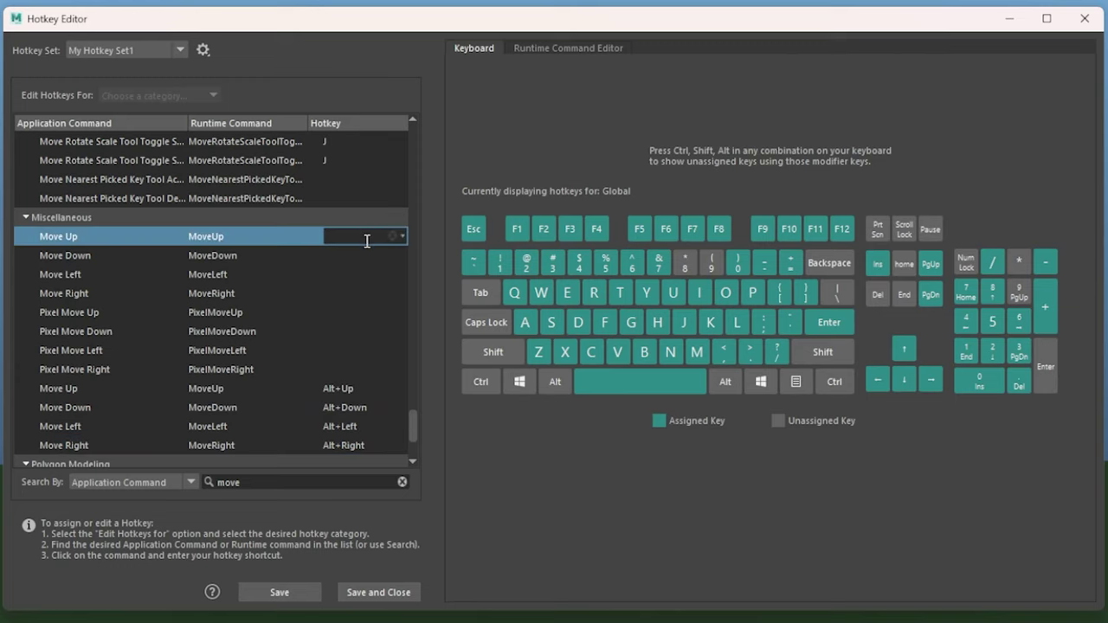
{"action": "key", "text": "alt"}
{"action": "key", "text": "alt+w"}
{"action": "left_click", "coordinate": [353, 263]}
{"action": "key", "text": "alt+s"}
{"action": "left_click", "coordinate": [352, 275]}
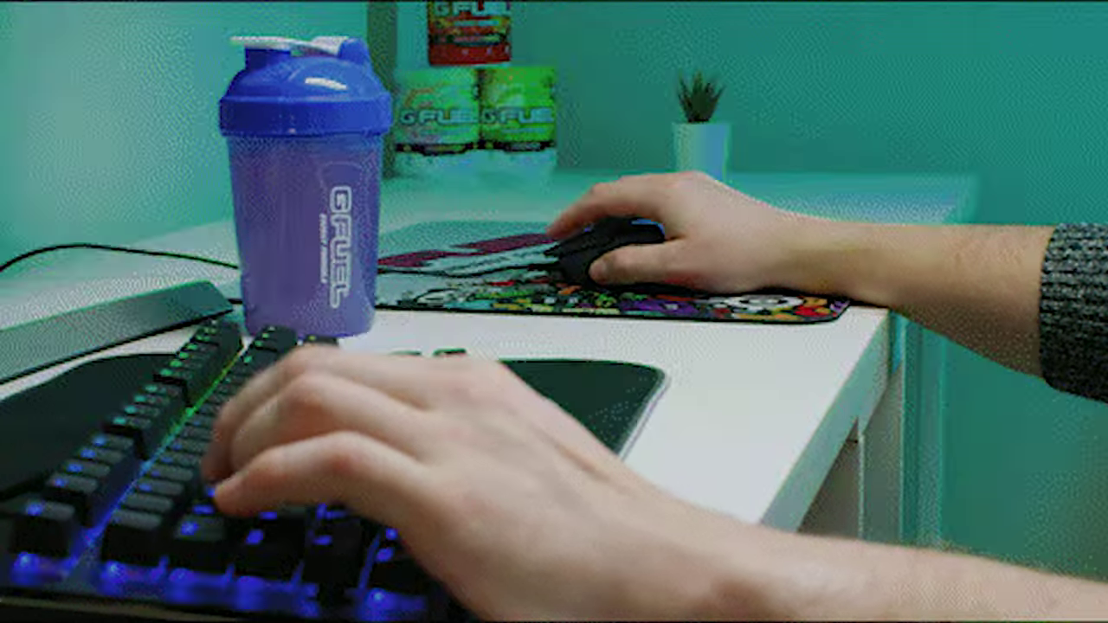
{"action": "key", "text": "alt+a"}
{"action": "left_click", "coordinate": [372, 294]}
{"action": "key", "text": "alt+d"}
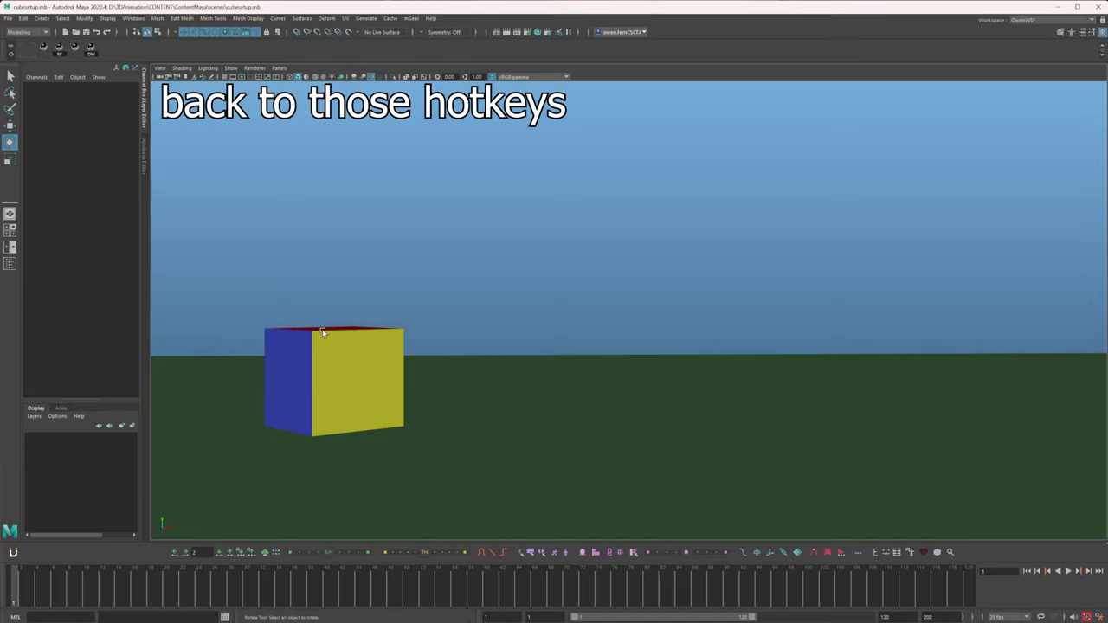
{"action": "left_click_drag", "start_coordinate": [333, 339], "coordinate": [334, 340]}
{"action": "left_click", "coordinate": [463, 200]}
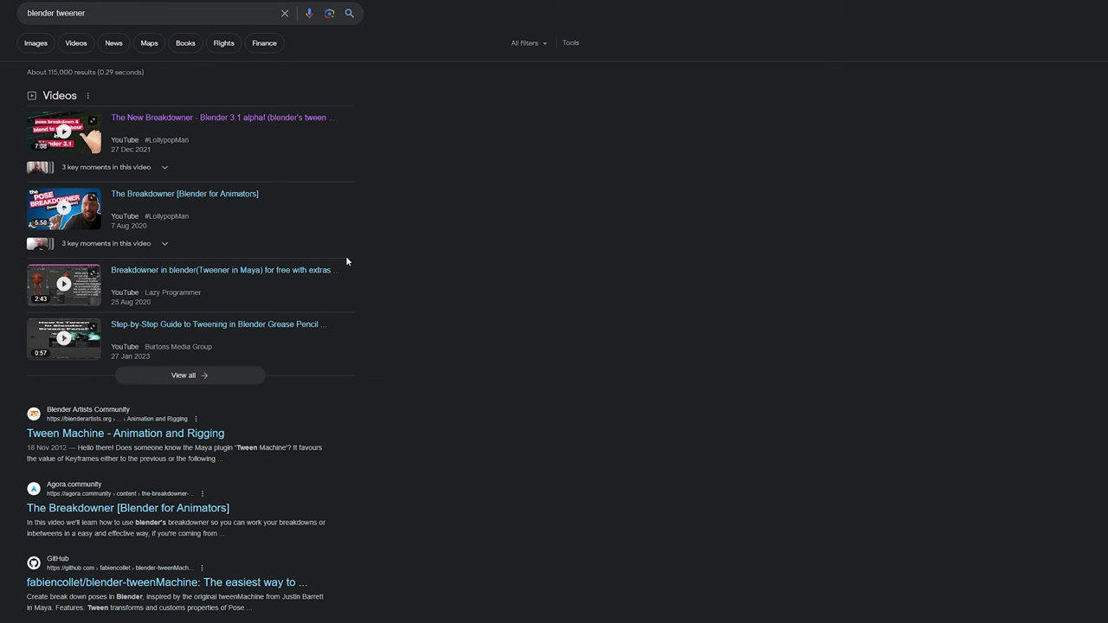
Step: Look through the web search results for "blender tweener" and "maya tweenmachine"
{"action": "scroll", "coordinate": [364, 279], "scroll_direction": "down", "scroll_amount": 2}
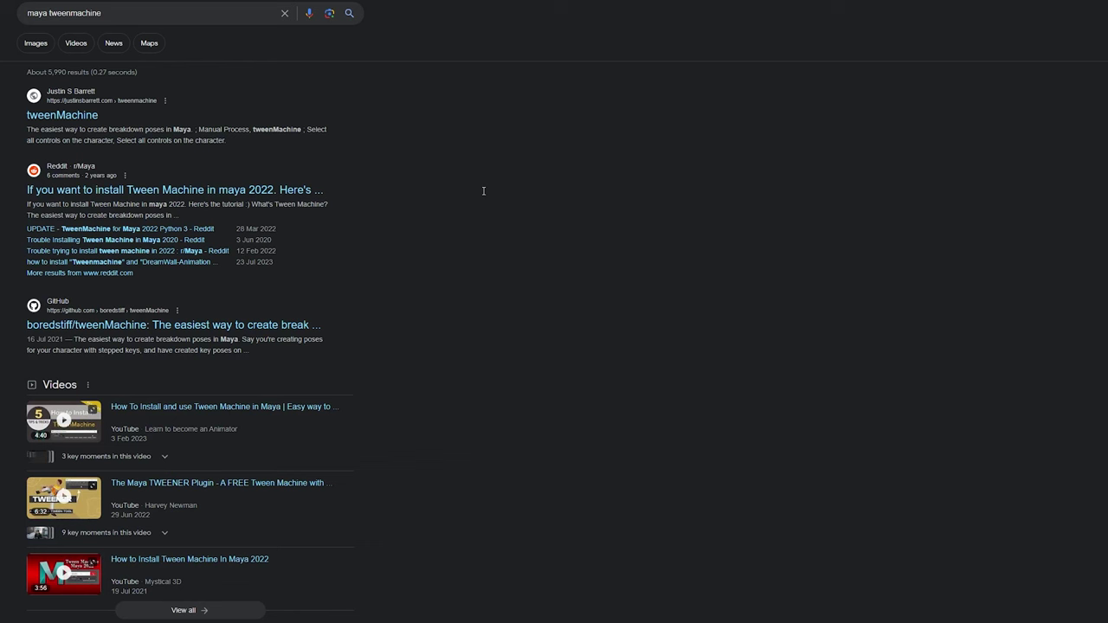
{"action": "scroll", "coordinate": [451, 196], "scroll_direction": "down", "scroll_amount": 6}
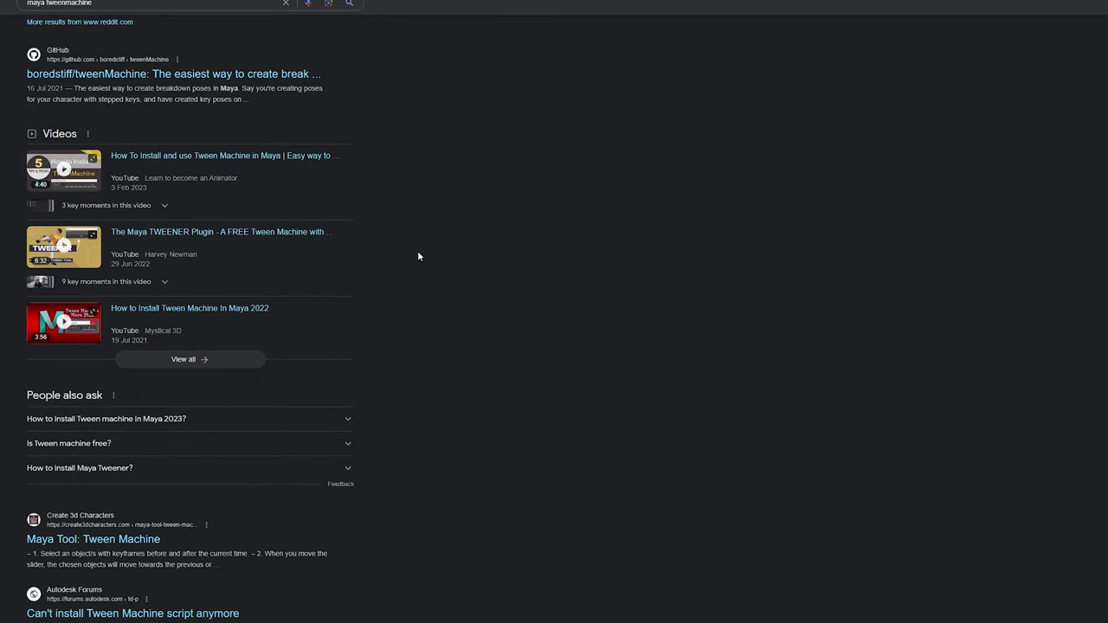
{"action": "scroll", "coordinate": [418, 284], "scroll_direction": "down", "scroll_amount": 4}
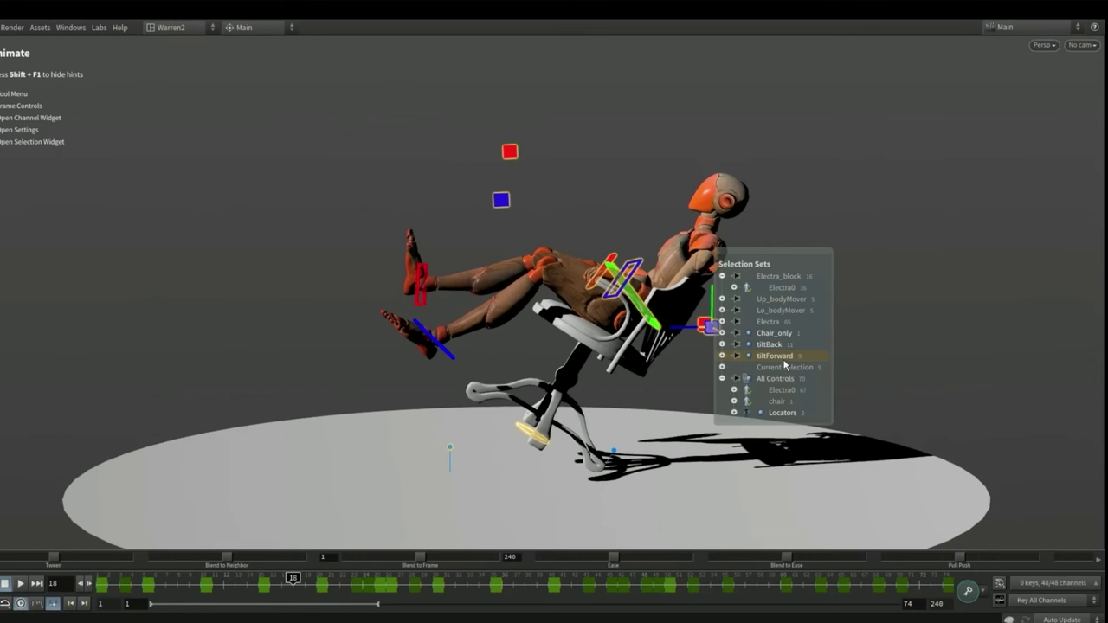
Step: In Houdini, select the tiltBack selection set and adjust its pose with the Blend to Neighbor slider
{"action": "left_click", "coordinate": [770, 344]}
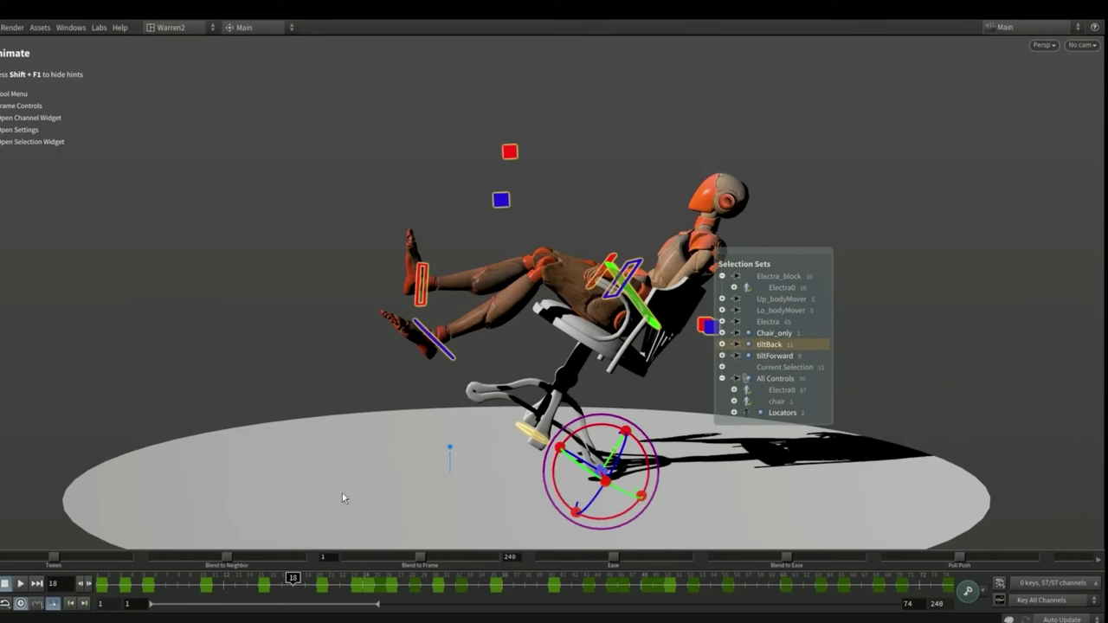
{"action": "mouse_move", "coordinate": [228, 561]}
{"action": "left_mouse_down"}
{"action": "mouse_move", "coordinate": [321, 566]}
{"action": "mouse_move", "coordinate": [160, 558]}
{"action": "mouse_move", "coordinate": [224, 563]}
{"action": "left_mouse_up"}
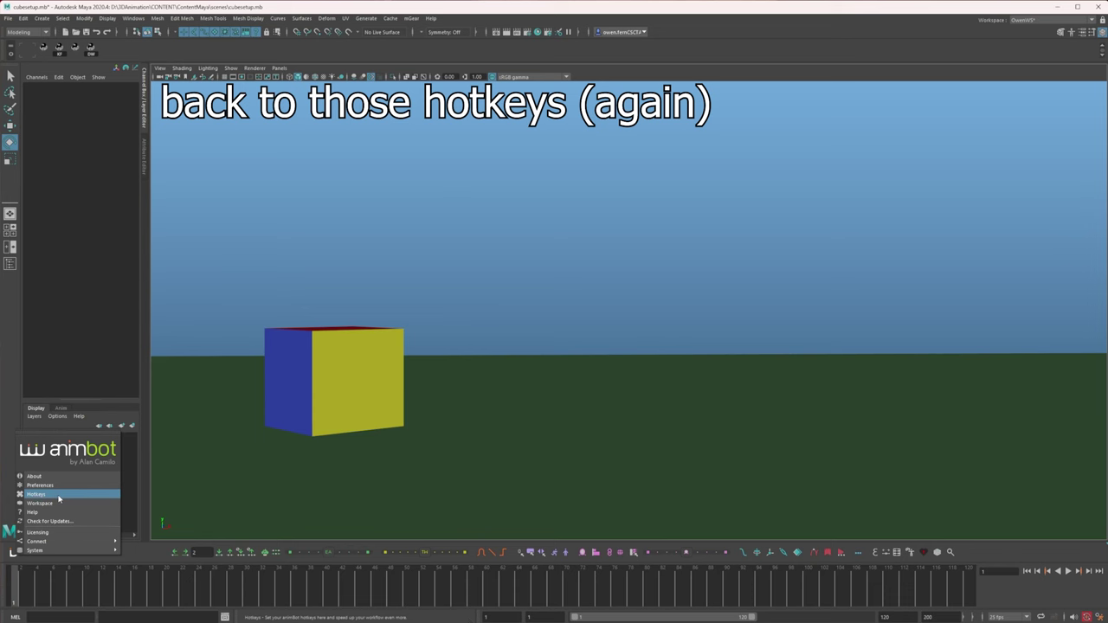
Step: Open the animBot hotkeys in Maya and examine which keys the Tween Slider's Tweener and Blend to Neighbors commands use
{"action": "left_click", "coordinate": [58, 497]}
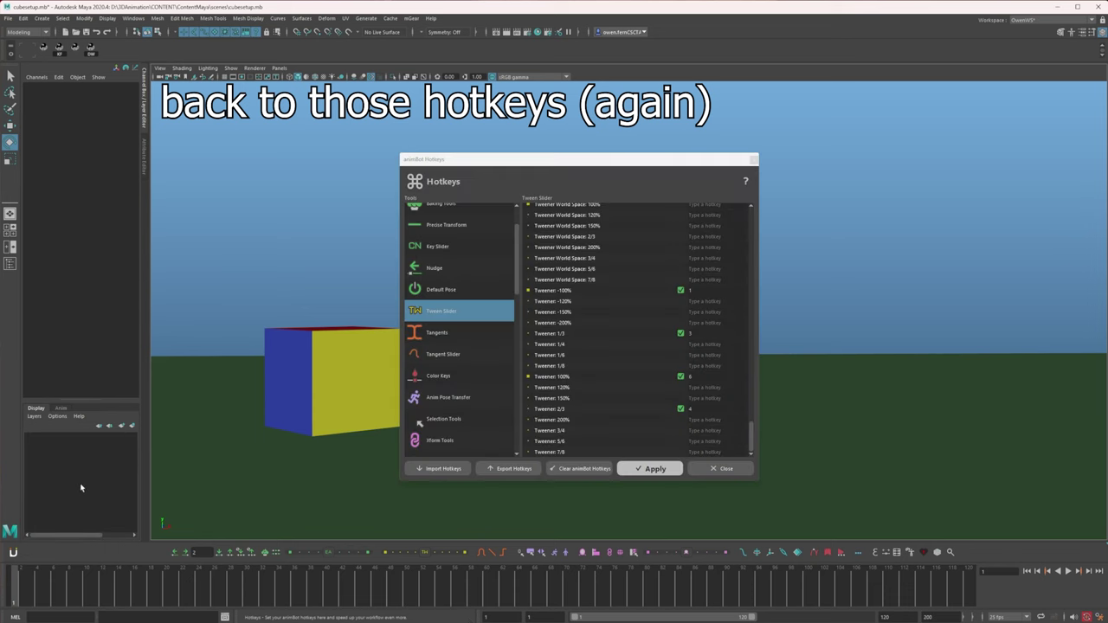
{"action": "mouse_move", "coordinate": [755, 442]}
{"action": "left_mouse_down"}
{"action": "mouse_move", "coordinate": [754, 302]}
{"action": "mouse_move", "coordinate": [751, 428]}
{"action": "left_mouse_up"}
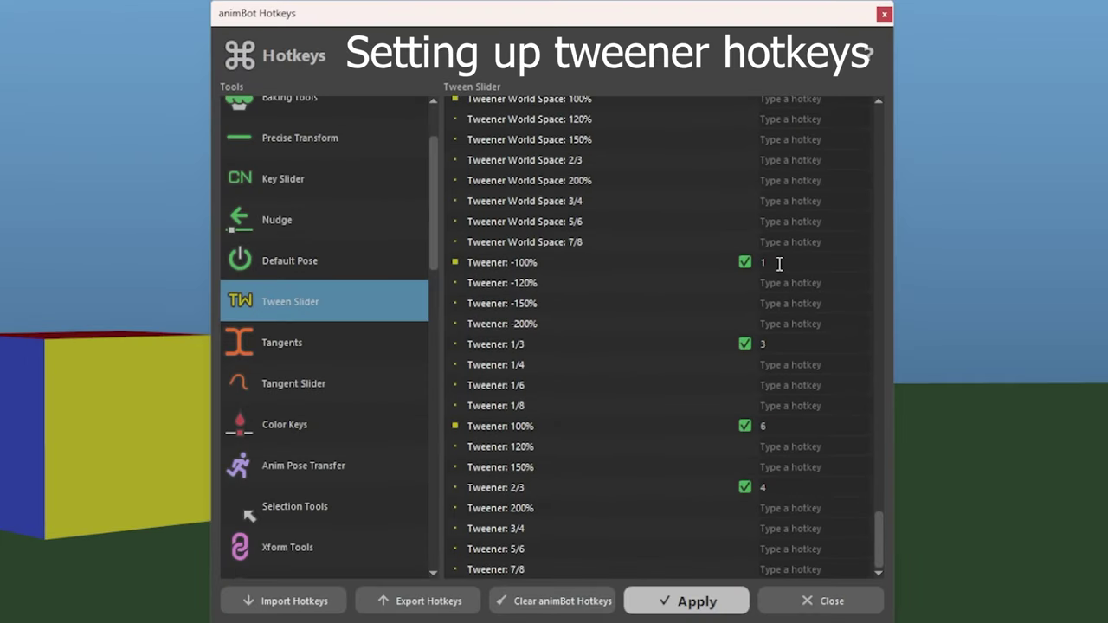
{"action": "scroll", "coordinate": [783, 271], "scroll_direction": "up", "scroll_amount": 15}
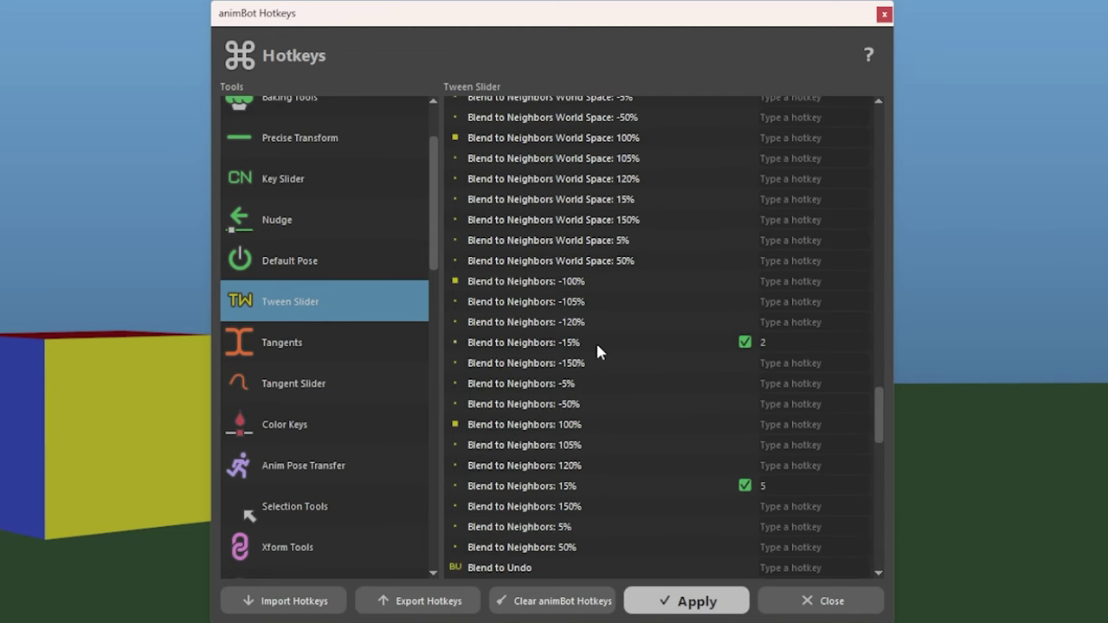
{"action": "scroll", "coordinate": [701, 381], "scroll_direction": "down", "scroll_amount": 10}
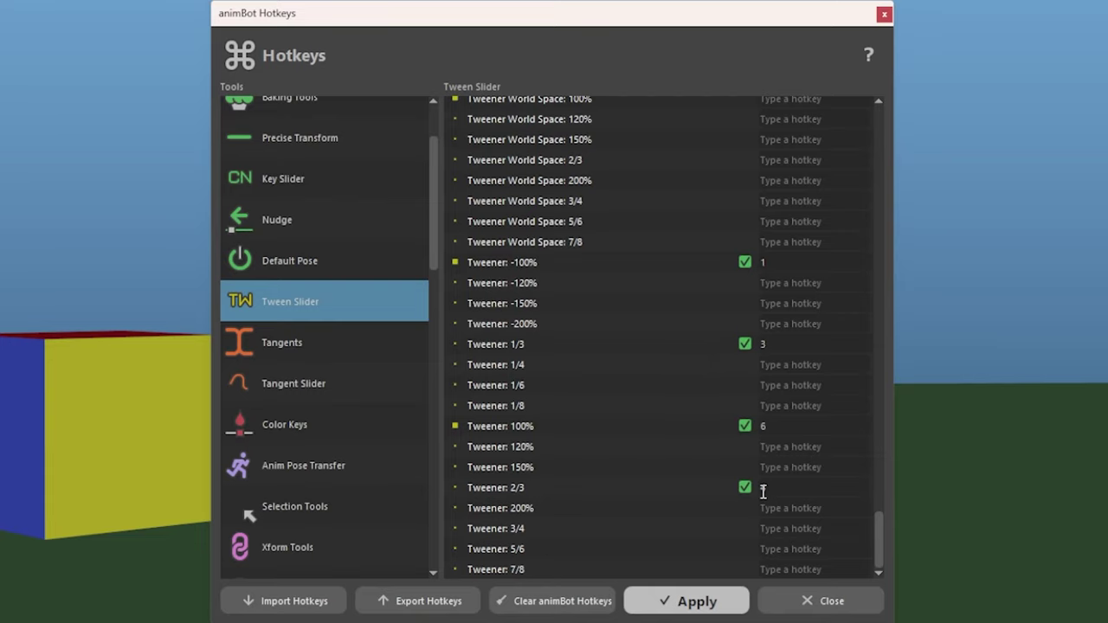
{"action": "mouse_move", "coordinate": [880, 546]}
{"action": "left_mouse_down"}
{"action": "mouse_move", "coordinate": [876, 419]}
{"action": "mouse_move", "coordinate": [882, 541]}
{"action": "left_mouse_up"}
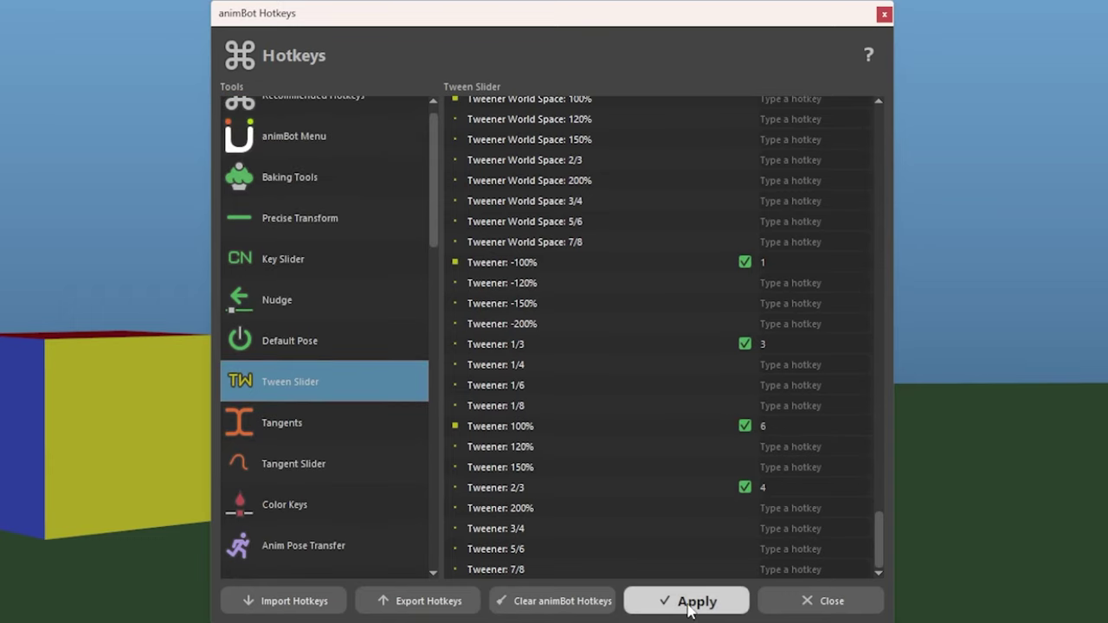
Step: Examine animBot's recommended hotkeys, especially Smart Go to Next and Previous Keyframe, and close the hotkey window
{"action": "scroll", "coordinate": [433, 174], "scroll_direction": "up", "scroll_amount": 1}
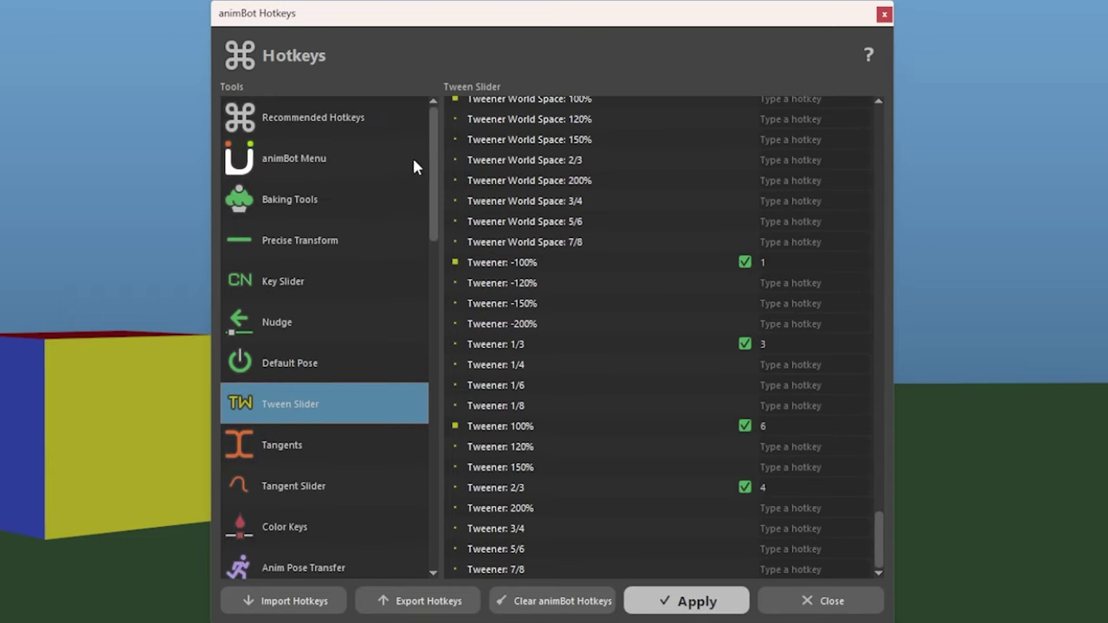
{"action": "left_click", "coordinate": [353, 125]}
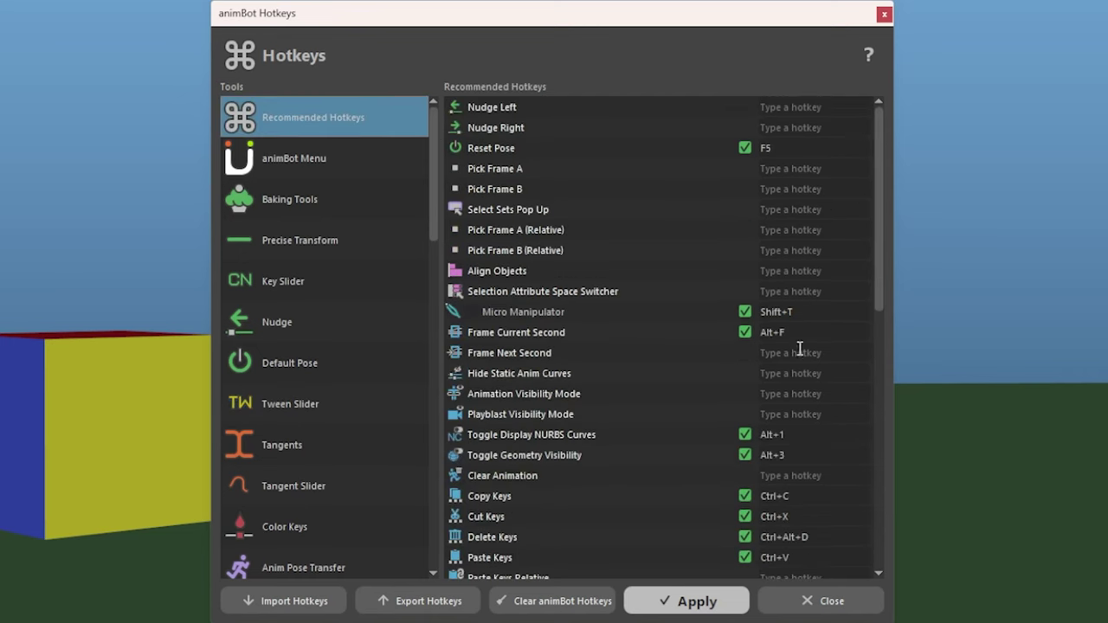
{"action": "left_click_drag", "start_coordinate": [879, 254], "coordinate": [880, 329]}
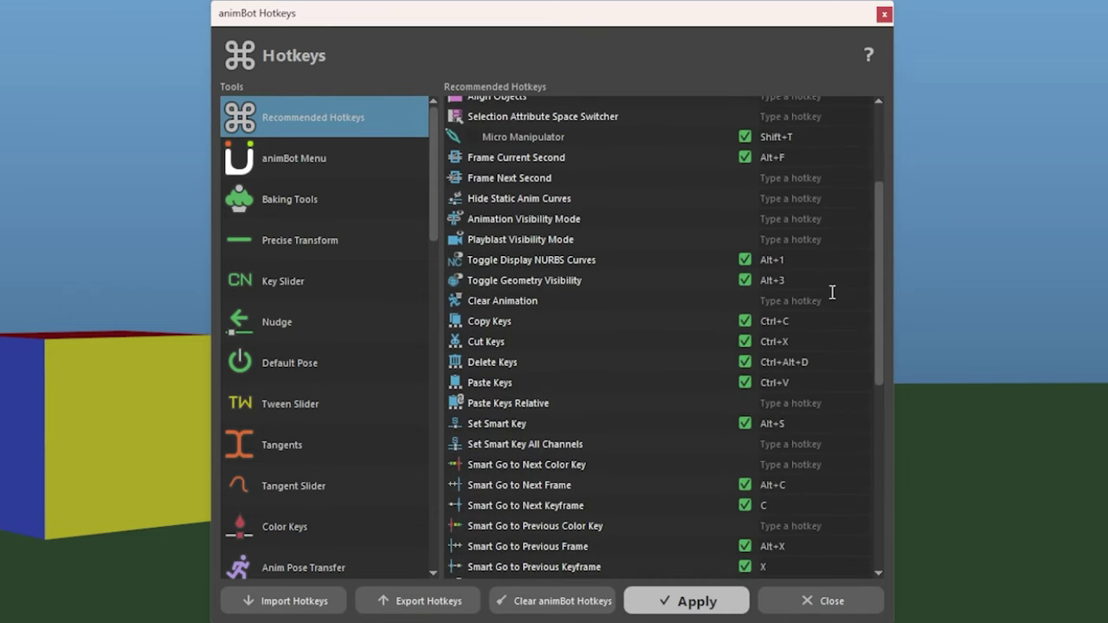
{"action": "scroll", "coordinate": [708, 406], "scroll_direction": "down", "scroll_amount": 3}
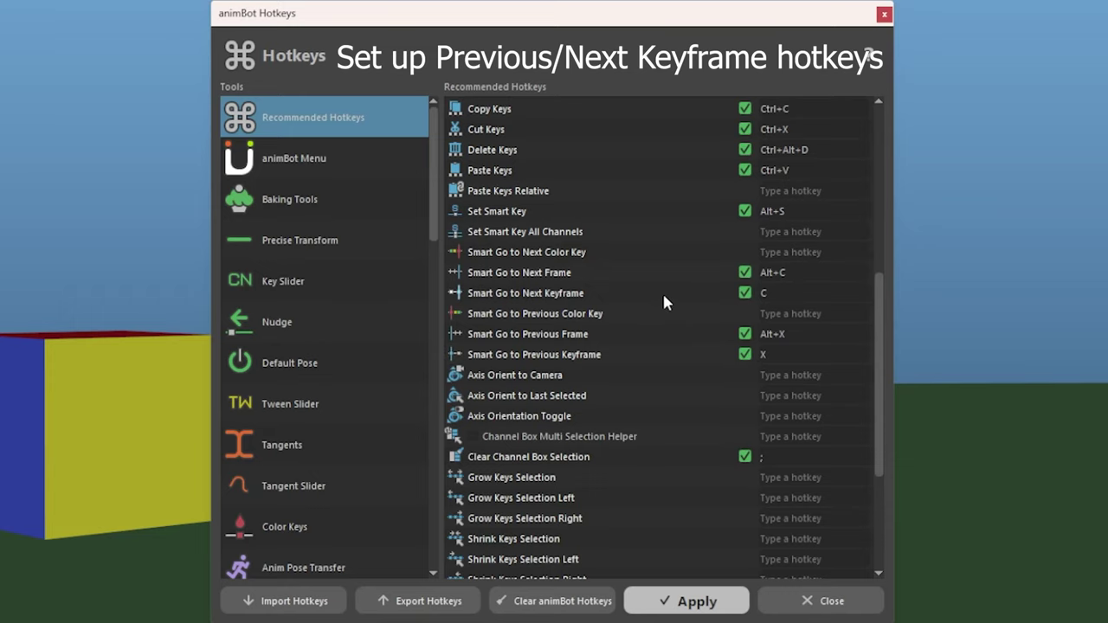
{"action": "scroll", "coordinate": [851, 339], "scroll_direction": "up", "scroll_amount": 1}
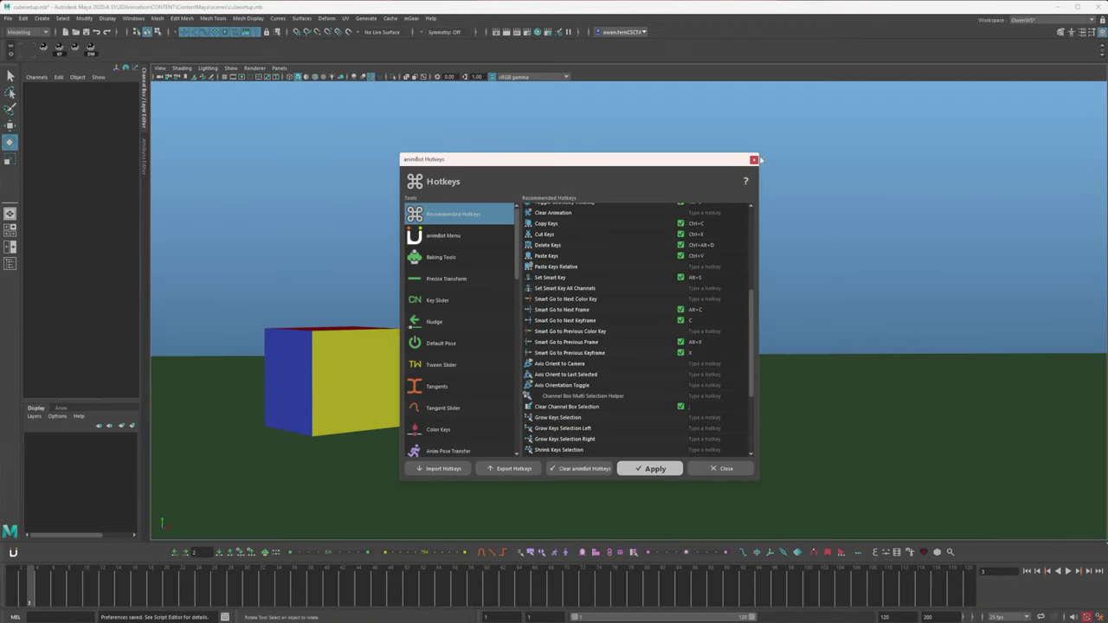
{"action": "left_click", "coordinate": [744, 184]}
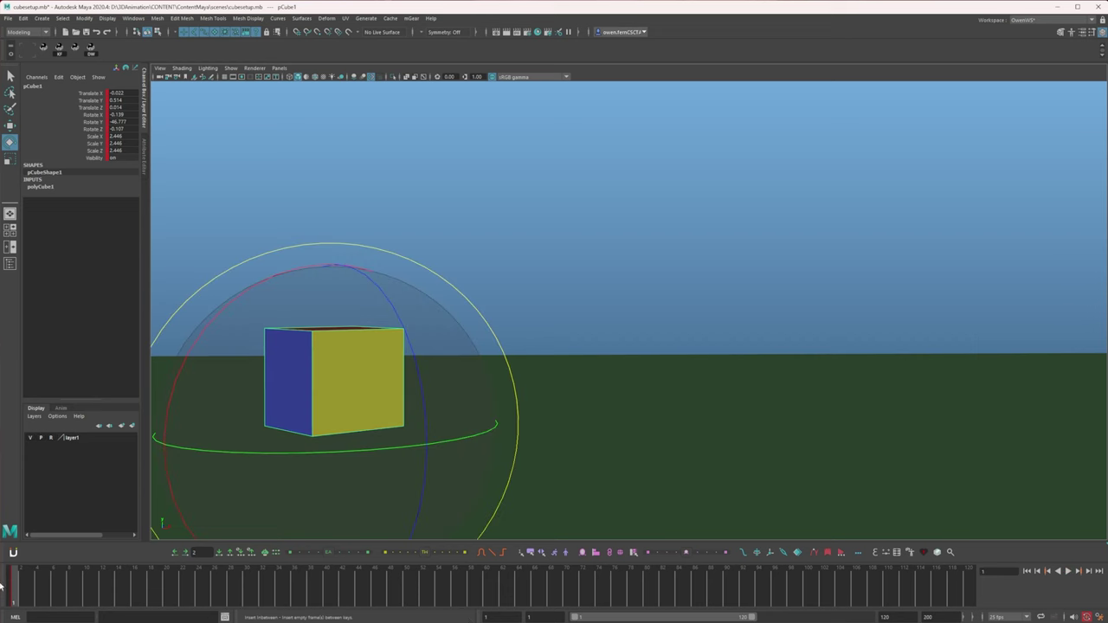
Step: At frame 36, move the cube across the scene to about X 11.6 and rotate it to about 121 degrees in Y
{"action": "key", "text": "alt+v"}
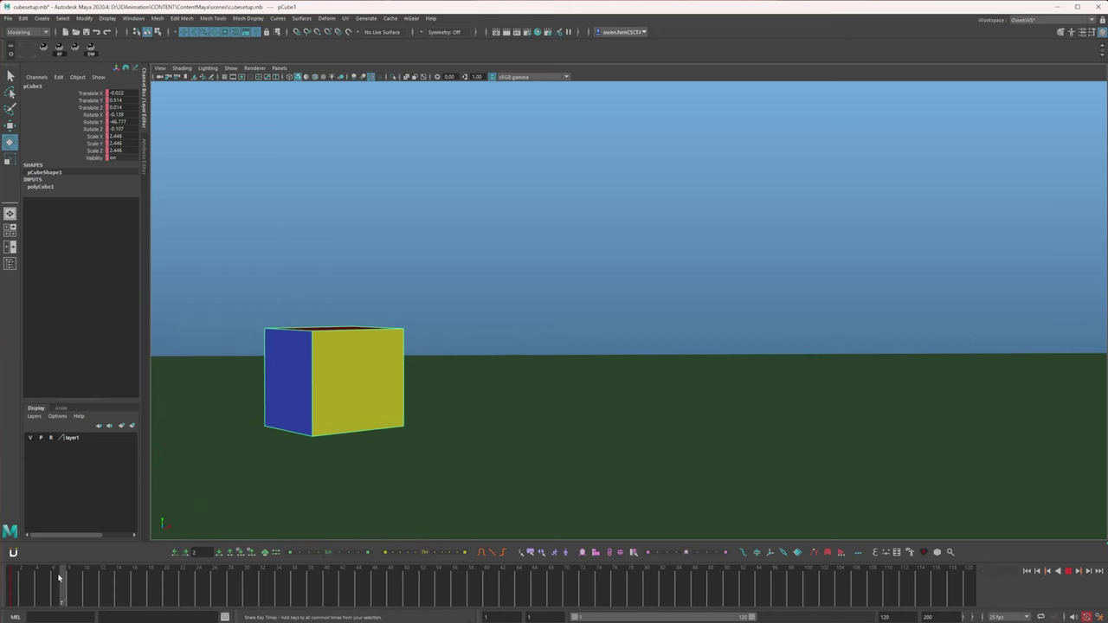
{"action": "key", "text": "alt+v"}
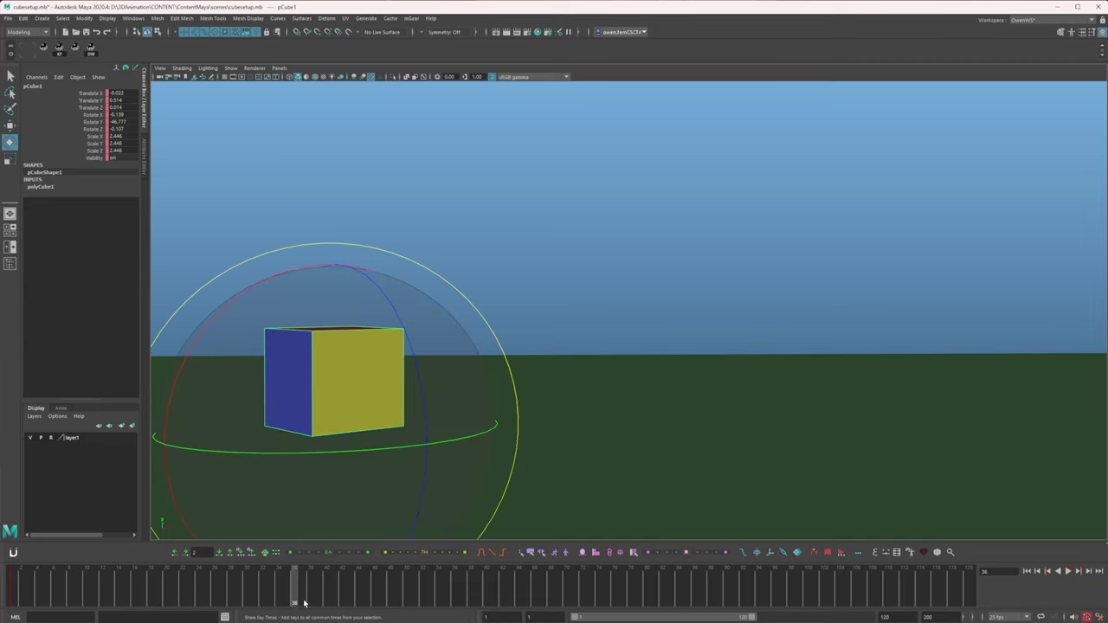
{"action": "key", "text": "w"}
{"action": "middle_click_drag", "start_coordinate": [443, 416], "coordinate": [966, 456]}
{"action": "key", "text": "e"}
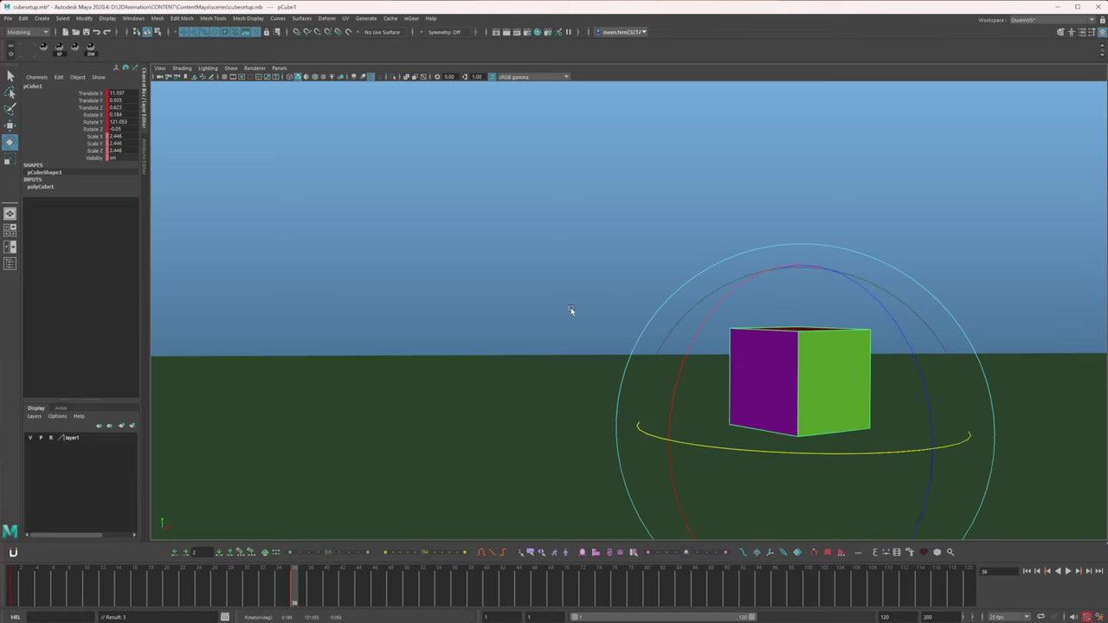
Step: Return to frame 1 and jump back and forth between the cube's keyframes to compare the two poses
{"action": "left_click_drag", "start_coordinate": [85, 593], "coordinate": [12, 589]}
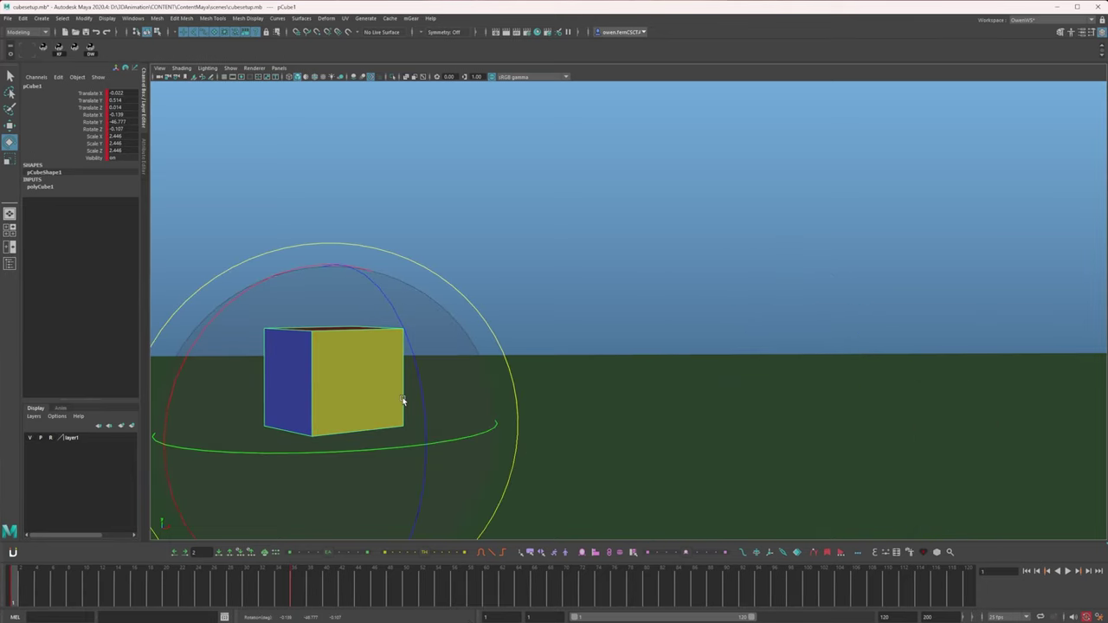
{"action": "key", "text": "c"}
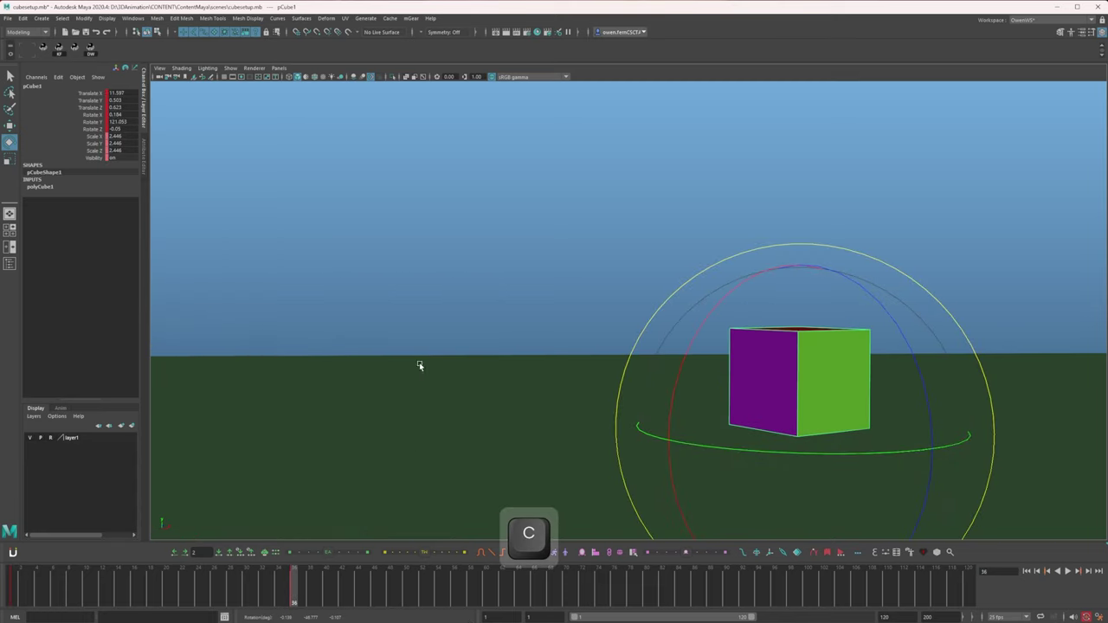
{"action": "key", "text": "x"}
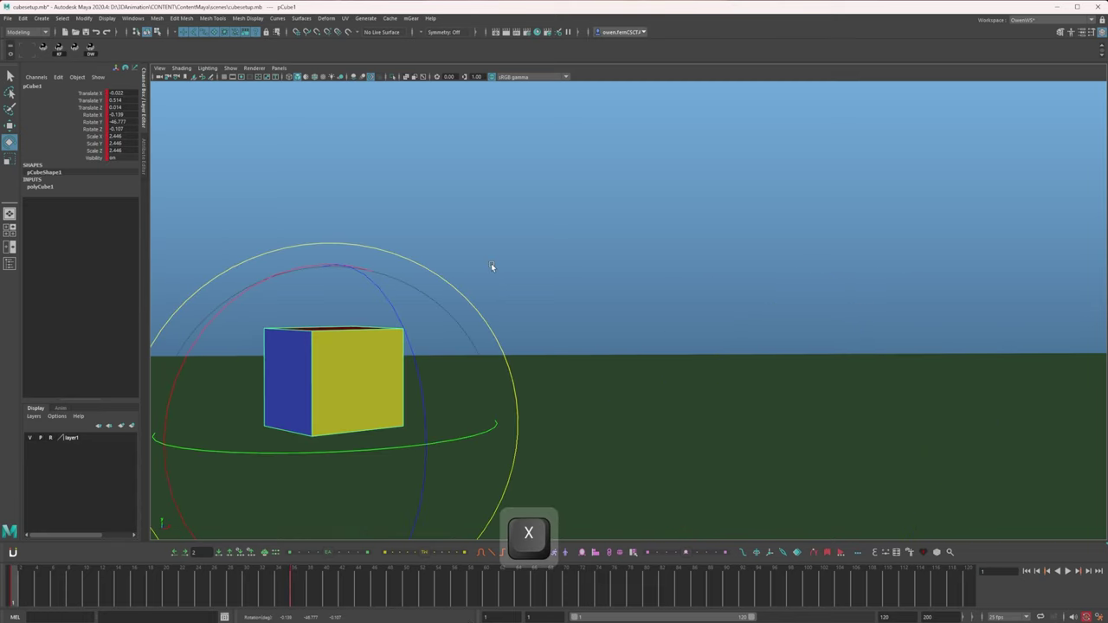
{"action": "key", "text": "c"}
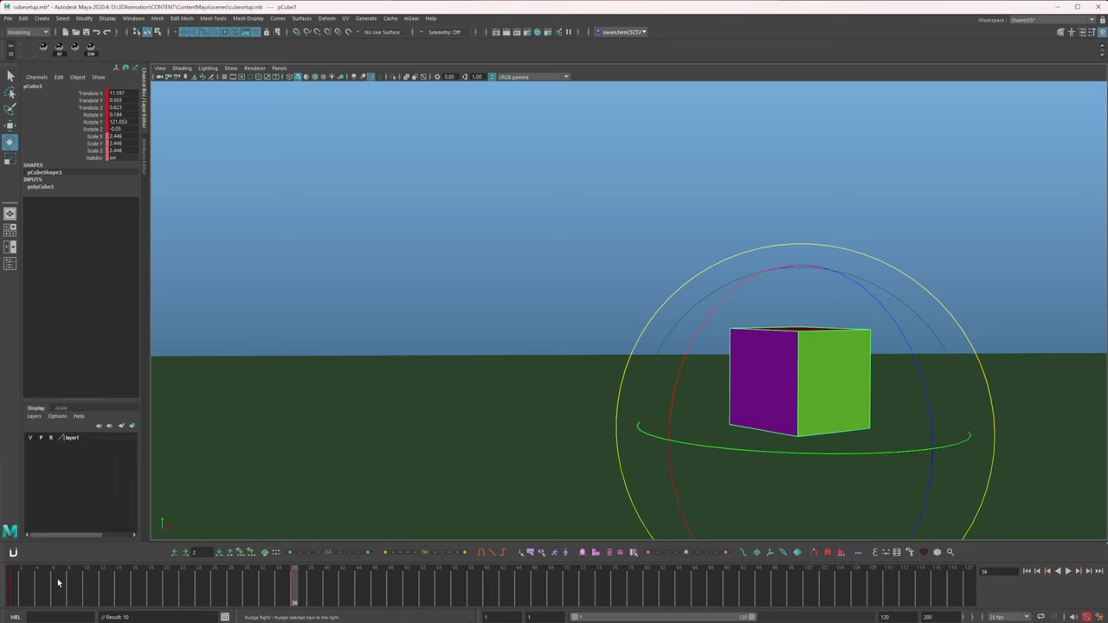
Step: Play the cube animation, give its keys smooth auto tangents in the Graph Editor, and close the editor
{"action": "left_click", "coordinate": [16, 580]}
{"action": "key", "text": "alt+v"}
{"action": "left_click_drag", "start_coordinate": [18, 580], "coordinate": [287, 565]}
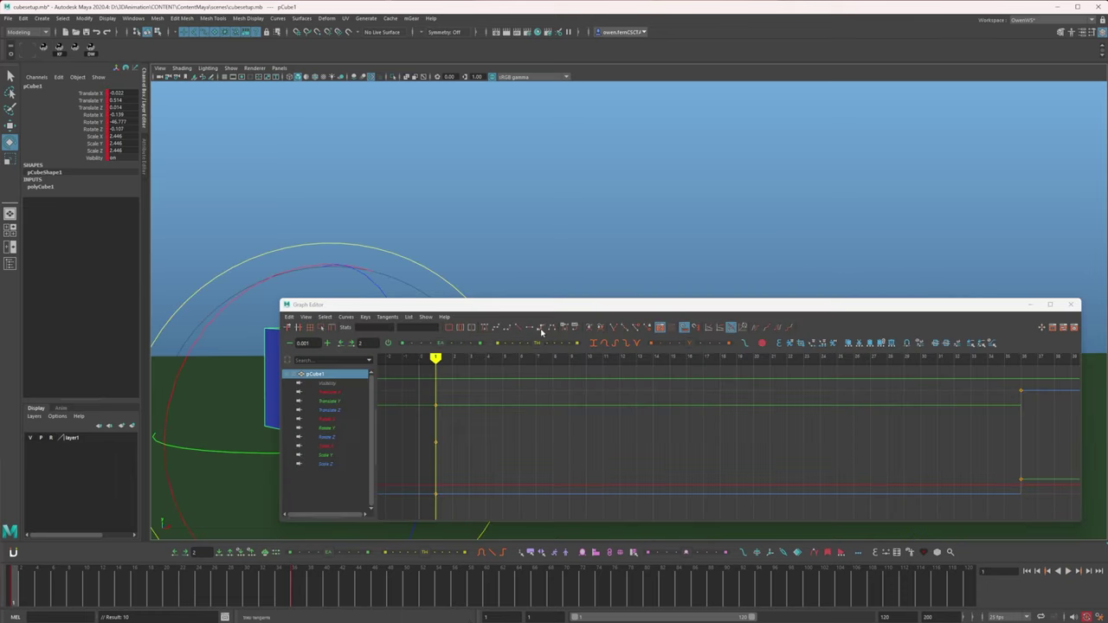
{"action": "left_click", "coordinate": [485, 328]}
{"action": "key", "text": "alt+F4"}
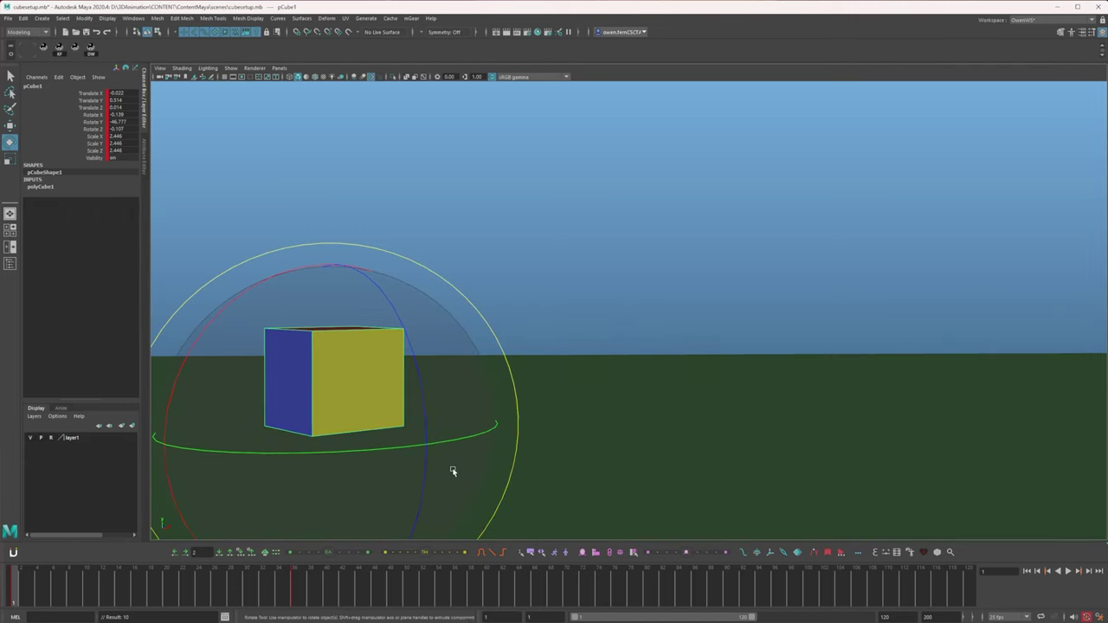
Step: Play the smoothed cube motion, stop it, and reopen the Graph Editor to view the curves
{"action": "key", "text": "alt+v"}
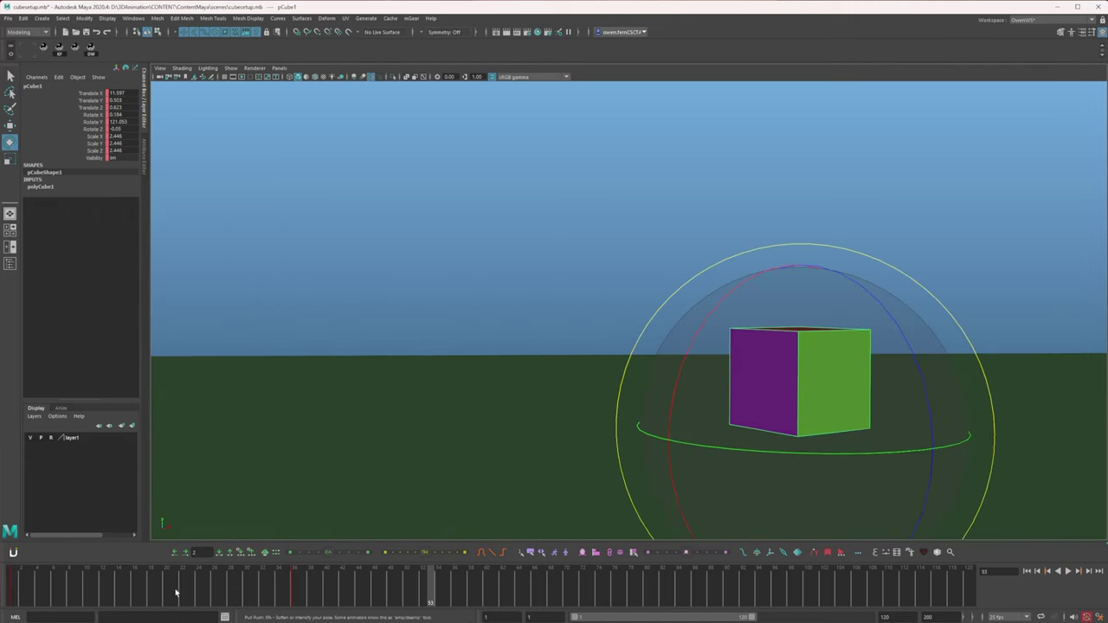
{"action": "key", "text": "Escape"}
{"action": "key", "text": "ctrl+g"}
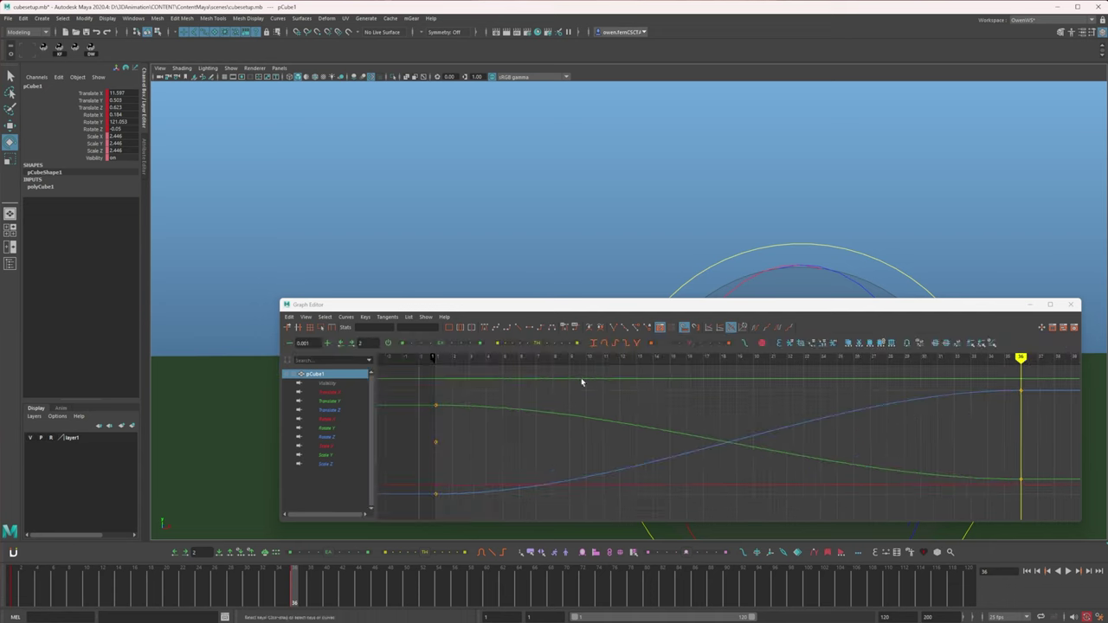
Step: Set the cube's animation curves to stepped tangents, put the Graph Editor away, and play the stepped motion from frame 1
{"action": "left_click", "coordinate": [541, 328]}
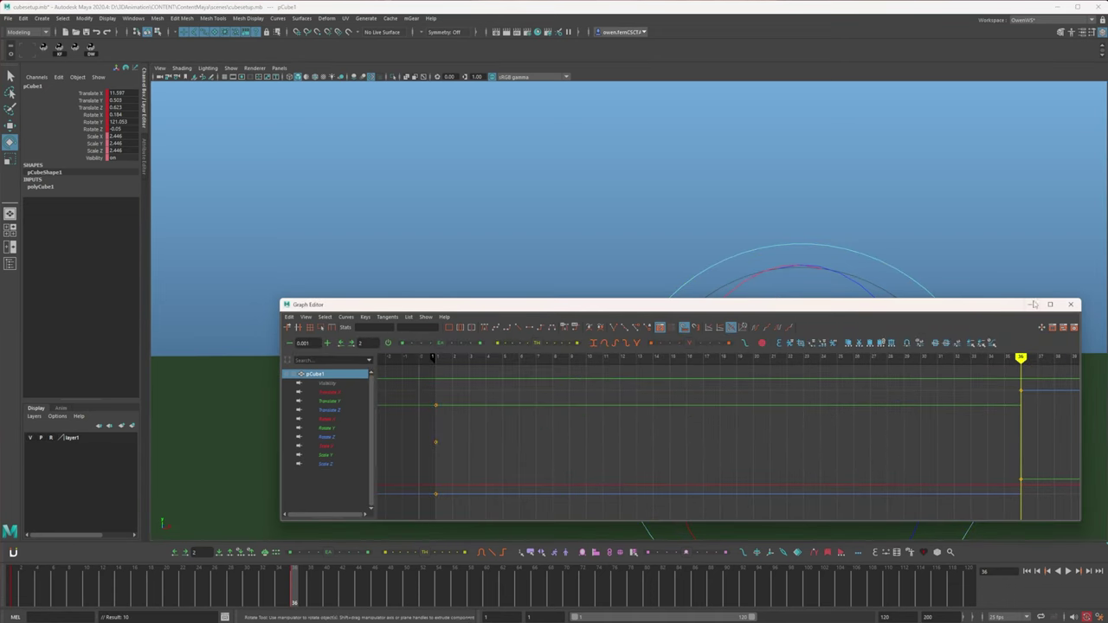
{"action": "left_click", "coordinate": [1032, 303]}
{"action": "left_click_drag", "start_coordinate": [49, 593], "coordinate": [12, 593]}
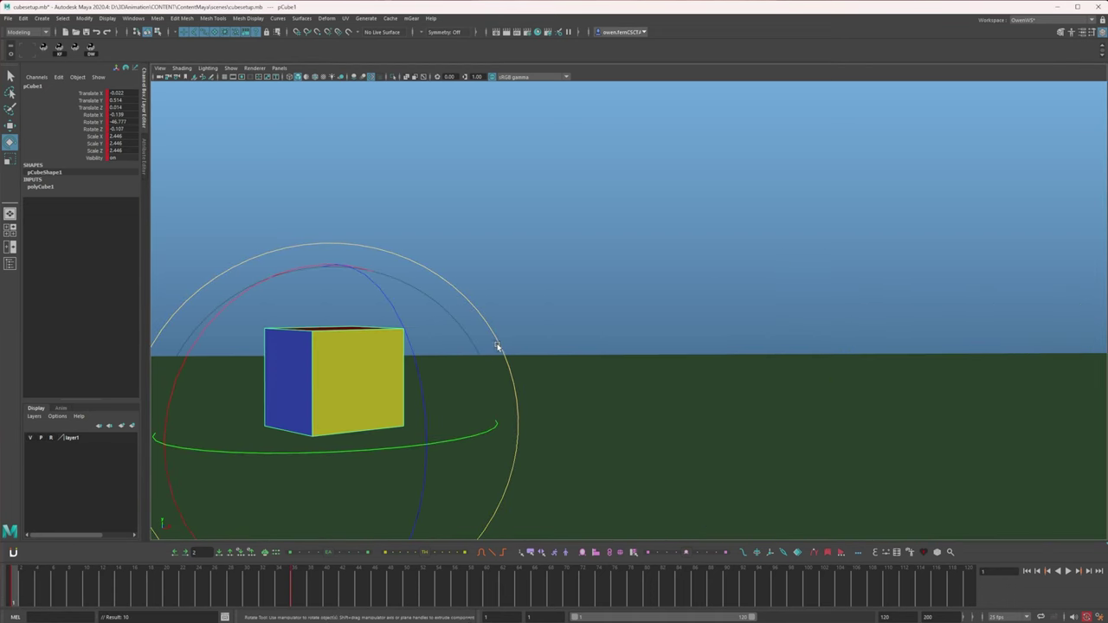
{"action": "key", "text": "alt+v"}
{"action": "key", "text": "alt+v"}
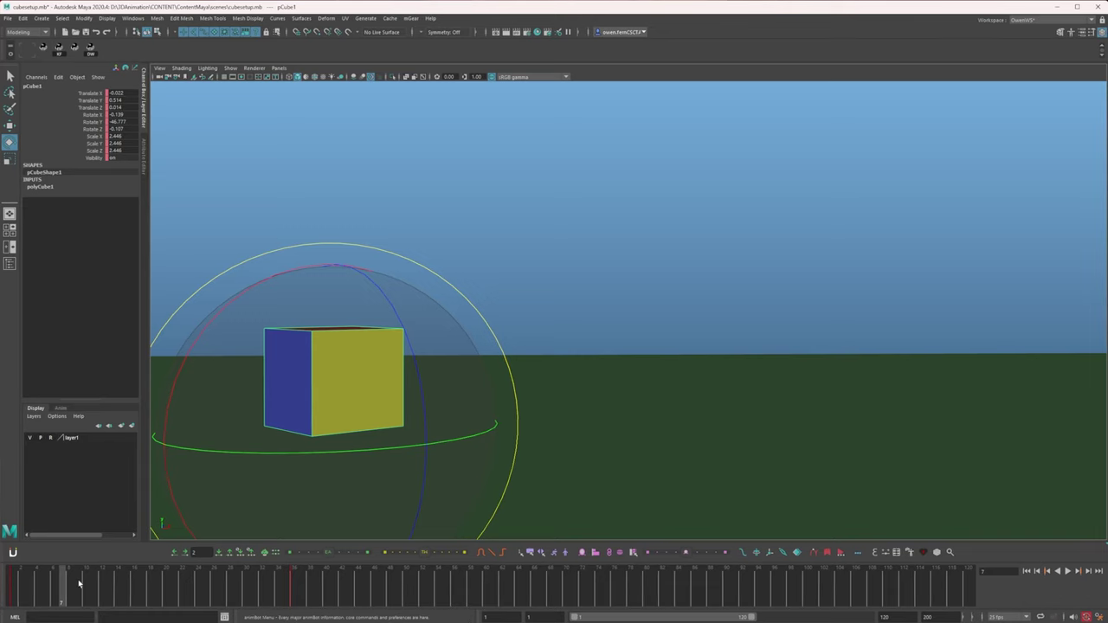
Step: At frame 8, tween the cube one third of the way between its two poses, and delete the key at frame 16
{"action": "left_click_drag", "start_coordinate": [98, 581], "coordinate": [70, 589]}
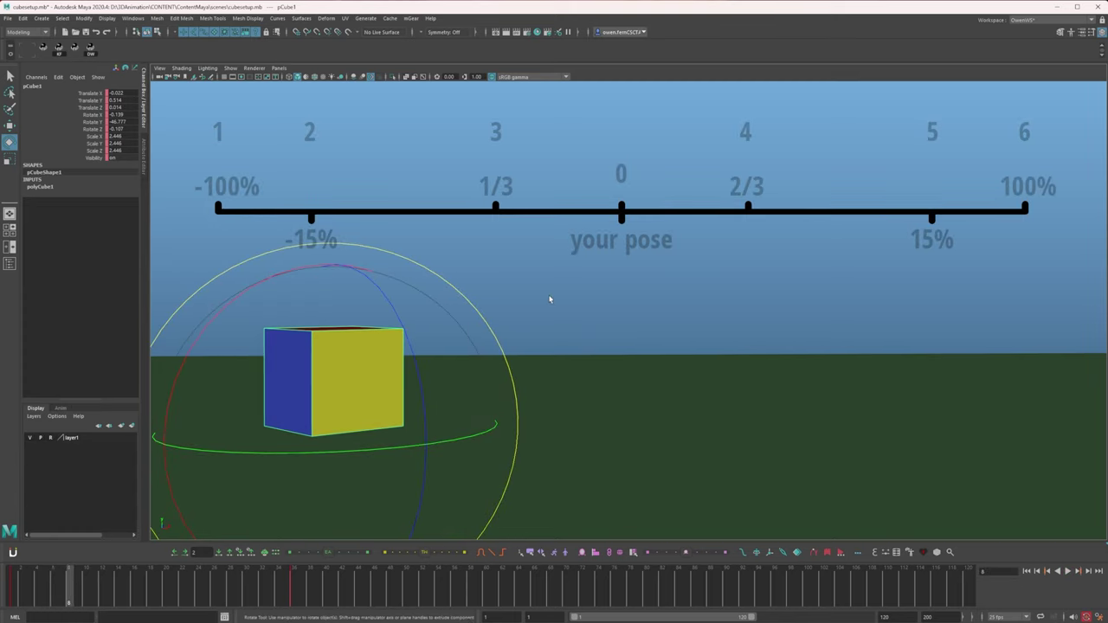
{"action": "key", "text": "3"}
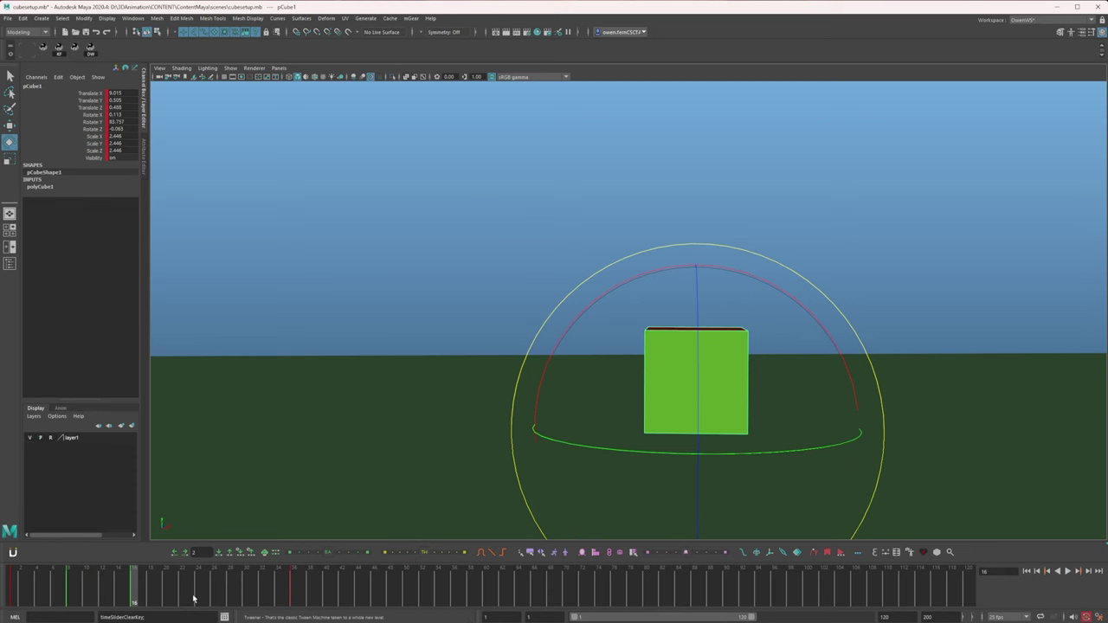
{"action": "key", "text": "ctrl+alt"}
{"action": "key", "text": "ctrl+alt+d"}
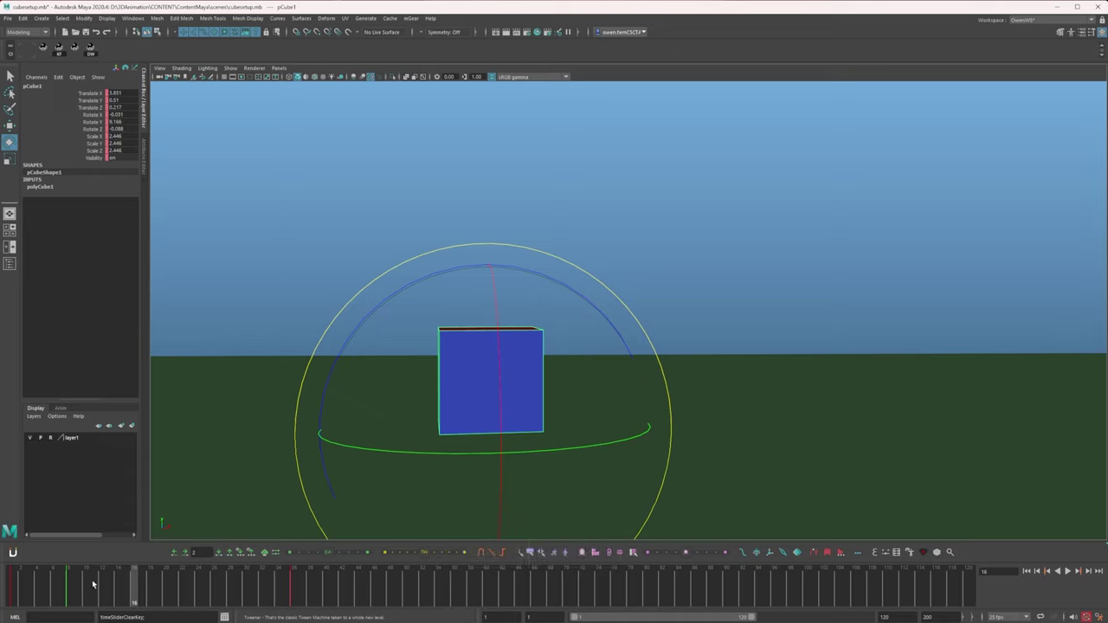
Step: Step between the cube's keyframes and return to the breakdown at frame 8
{"action": "key", "text": "x"}
{"action": "key", "text": "x"}
{"action": "key", "text": "c"}
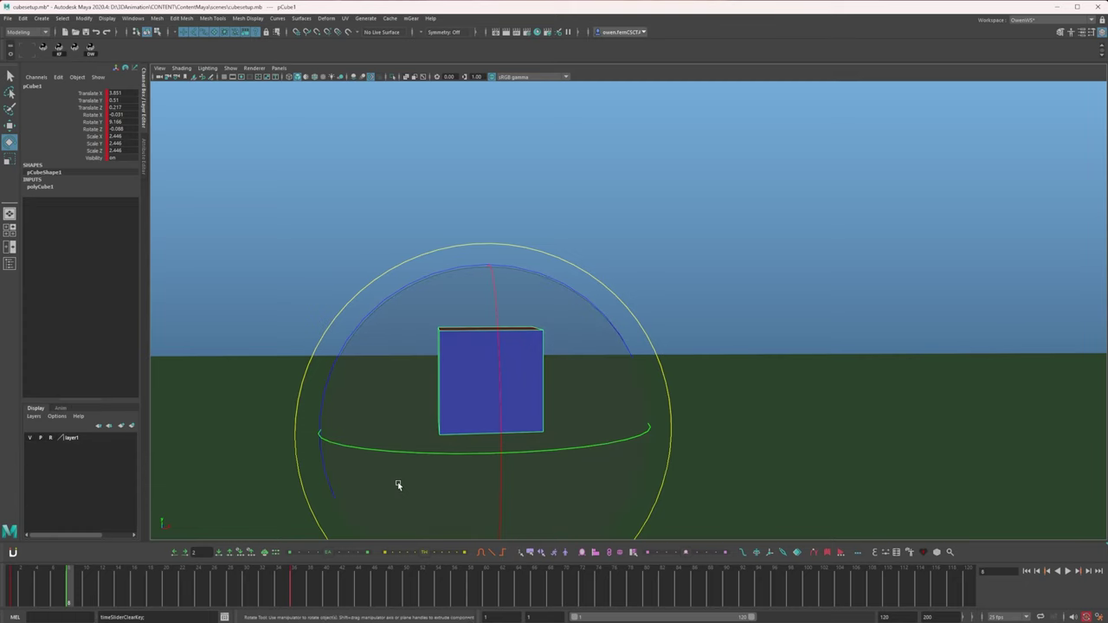
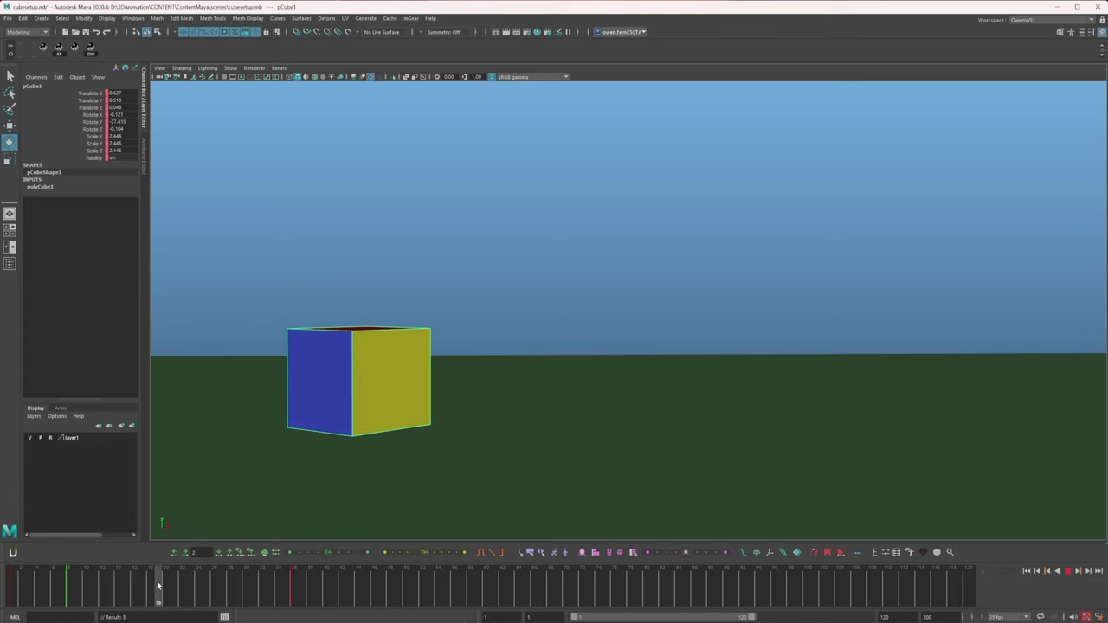
Step: At frame 18, tween the cube two thirds of the way toward the next key and flip between the neighbouring keyframes
{"action": "left_click", "coordinate": [156, 579]}
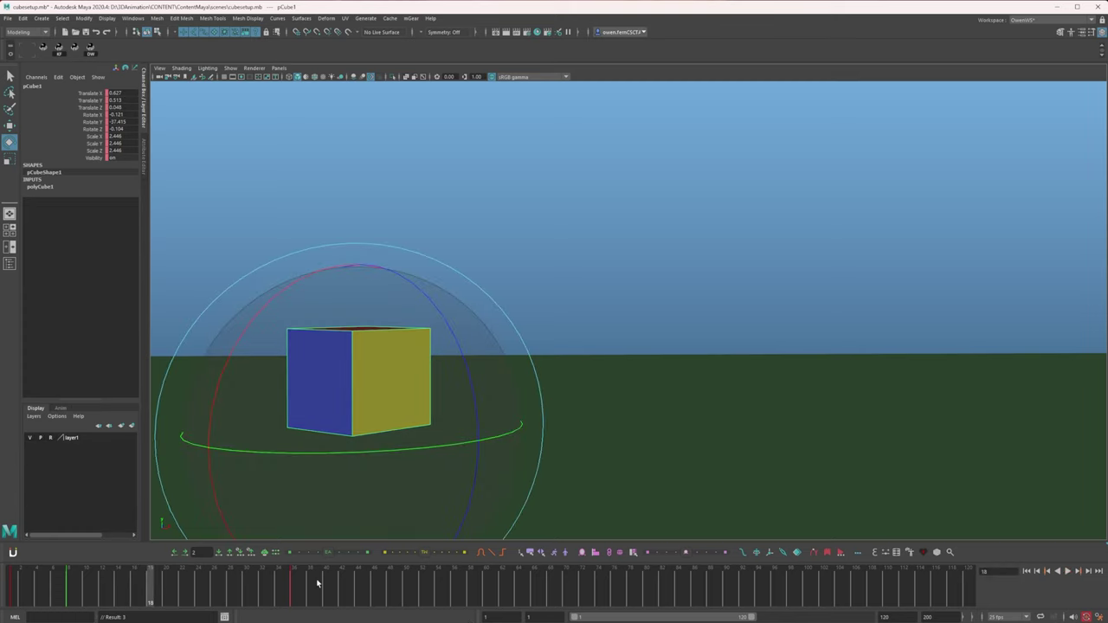
{"action": "key", "text": "c"}
{"action": "key", "text": "x"}
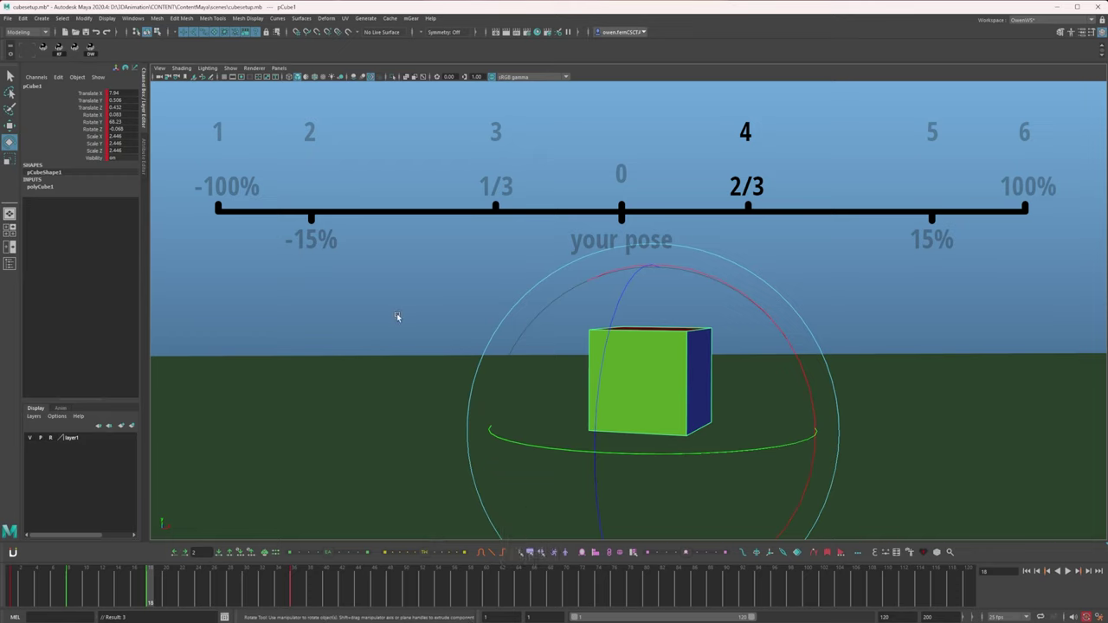
{"action": "key", "text": "x"}
{"action": "key", "text": "c"}
{"action": "key", "text": "x"}
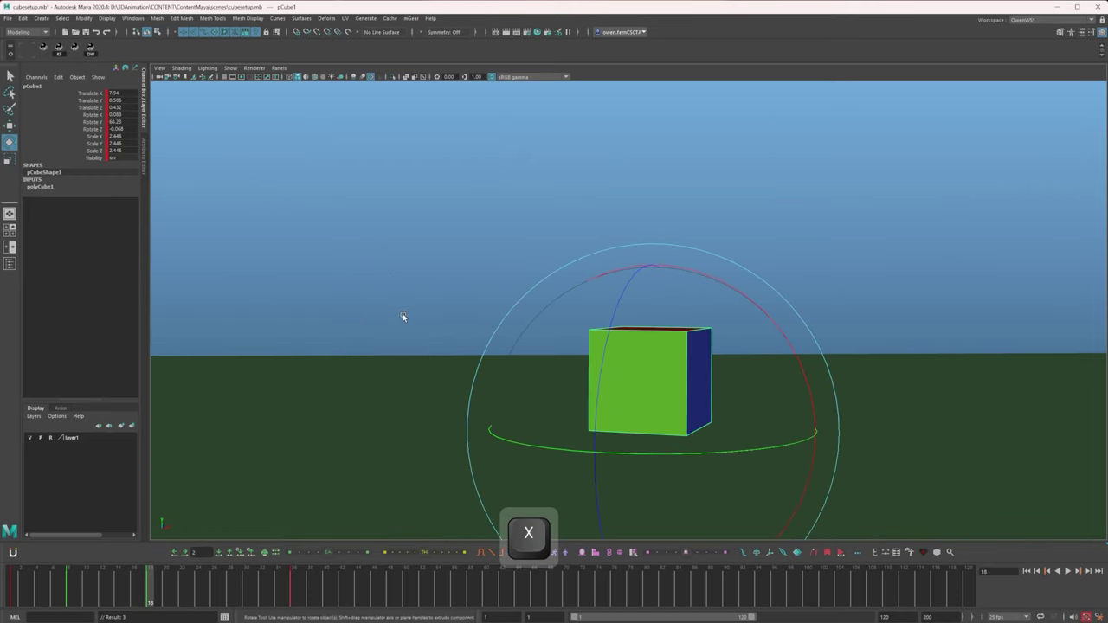
{"action": "key", "text": "c"}
{"action": "key", "text": "x"}
Step: Push the frame 18 pose toward the next key with repeated 15% tweens, flipping between keyframes to compare
{"action": "key", "text": "5"}
{"action": "key", "text": "5"}
{"action": "key", "text": "5"}
{"action": "key", "text": "c"}
{"action": "key", "text": "x"}
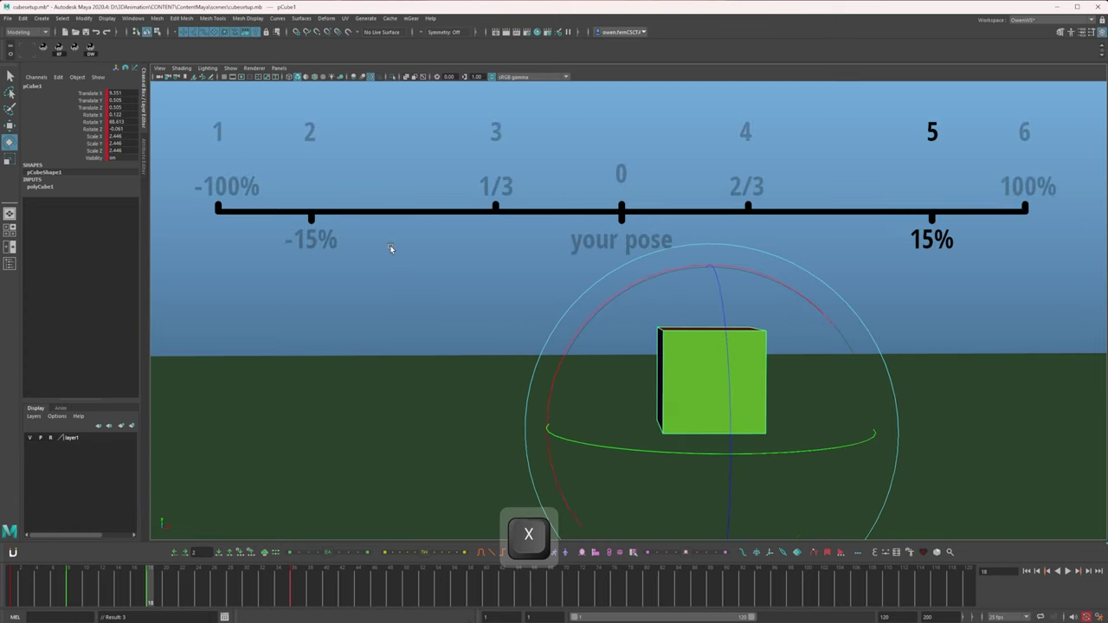
{"action": "key", "text": "c"}
{"action": "key", "text": "x"}
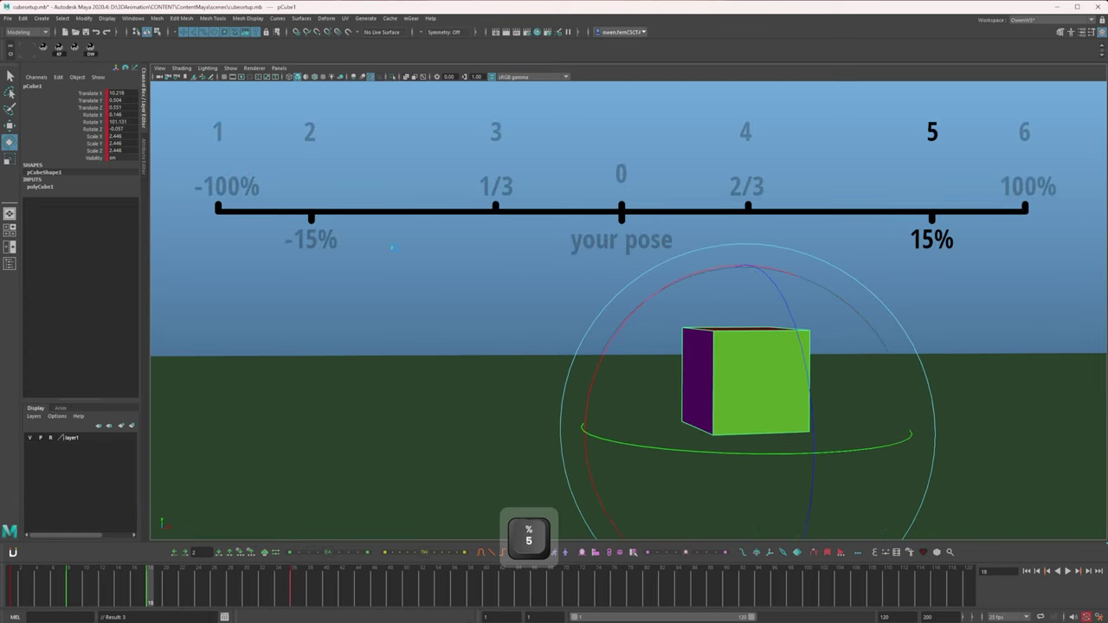
{"action": "key", "text": "x"}
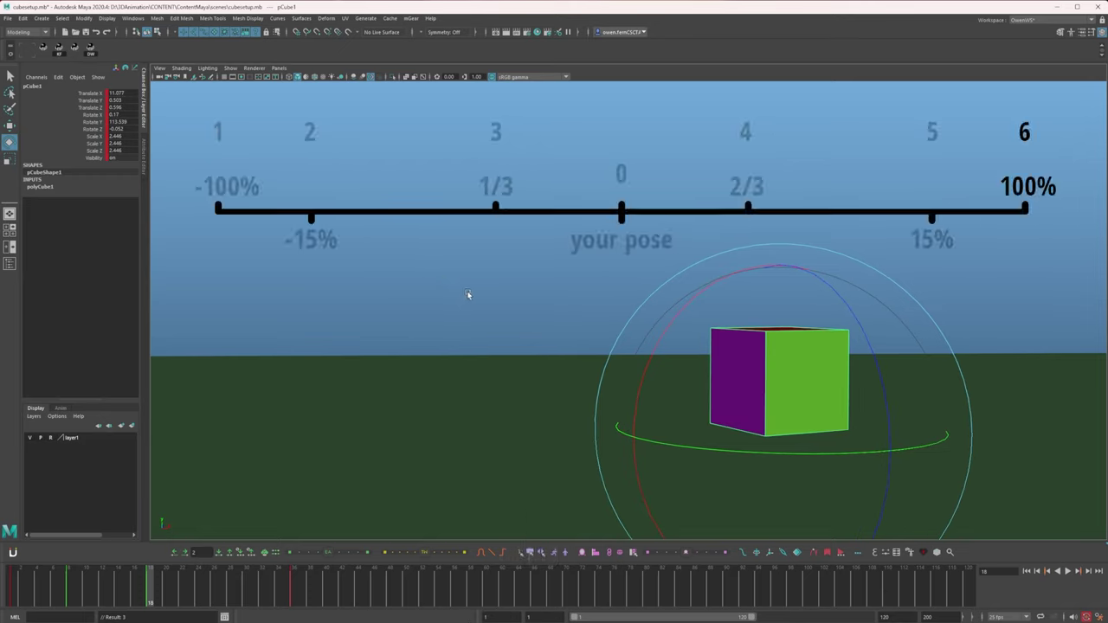
Step: Tween frame 18 100% to the next key and frame 8 100% to the previous key, and delete the in-between key
{"action": "key", "text": "6"}
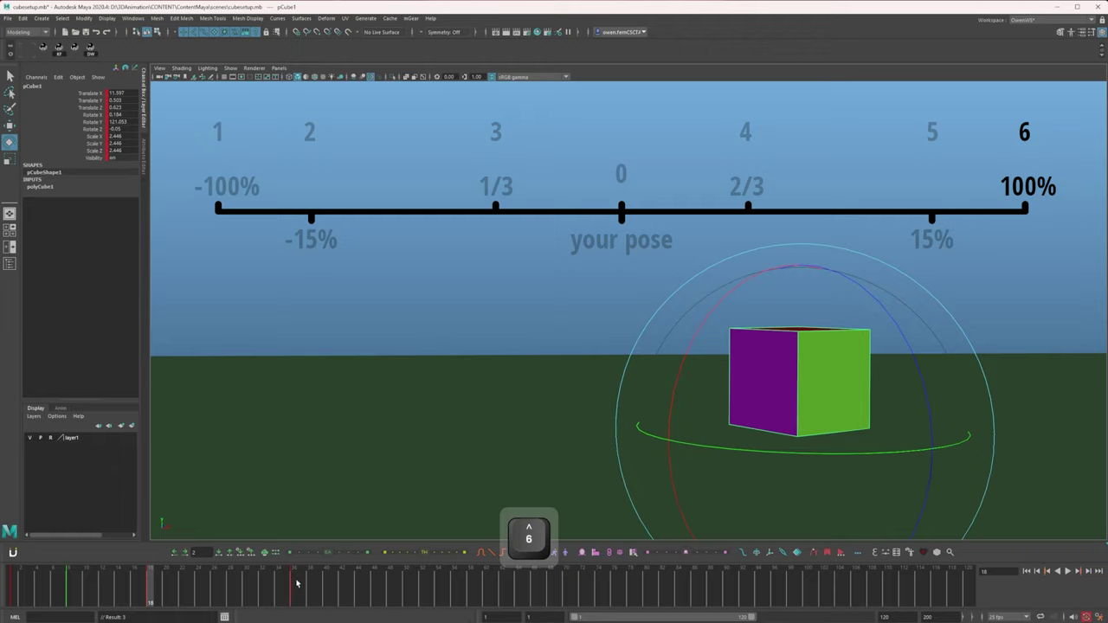
{"action": "left_click", "coordinate": [154, 587]}
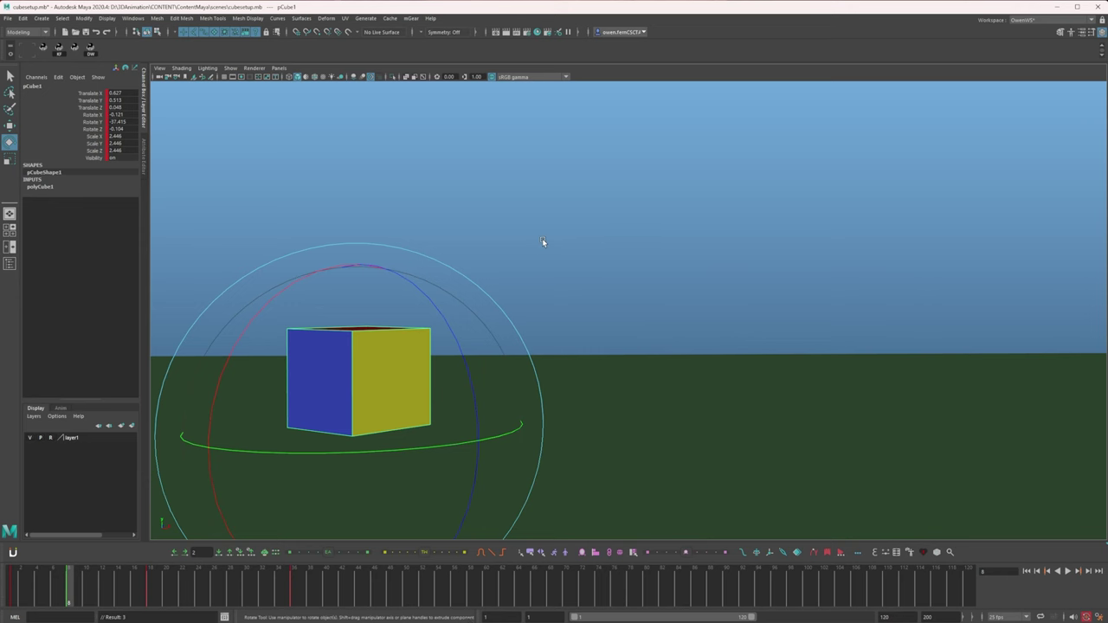
{"action": "key", "text": "1"}
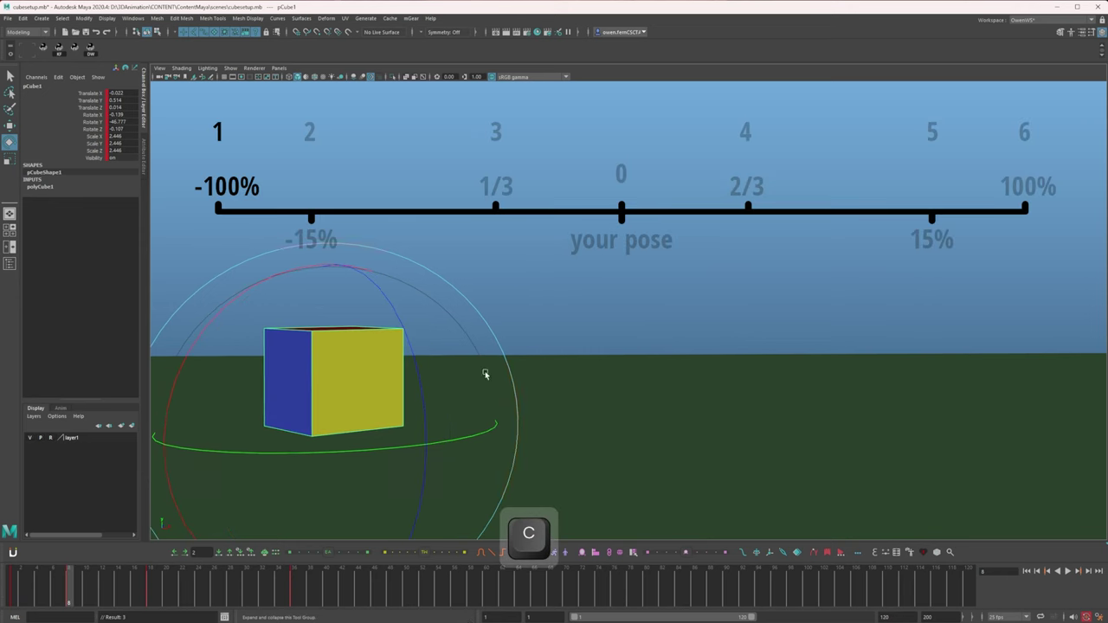
{"action": "key", "text": "ctrl+alt+d"}
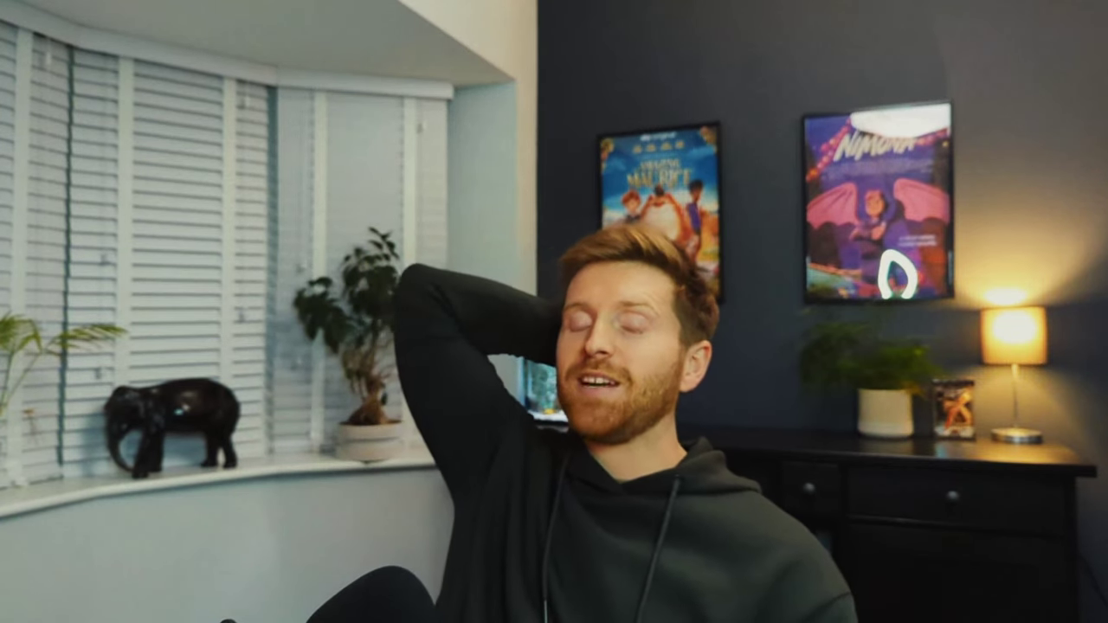
Step: At frame 10, tween the cube closer to the previous key, flipping between keyframes to check the pose
{"action": "key", "text": "c"}
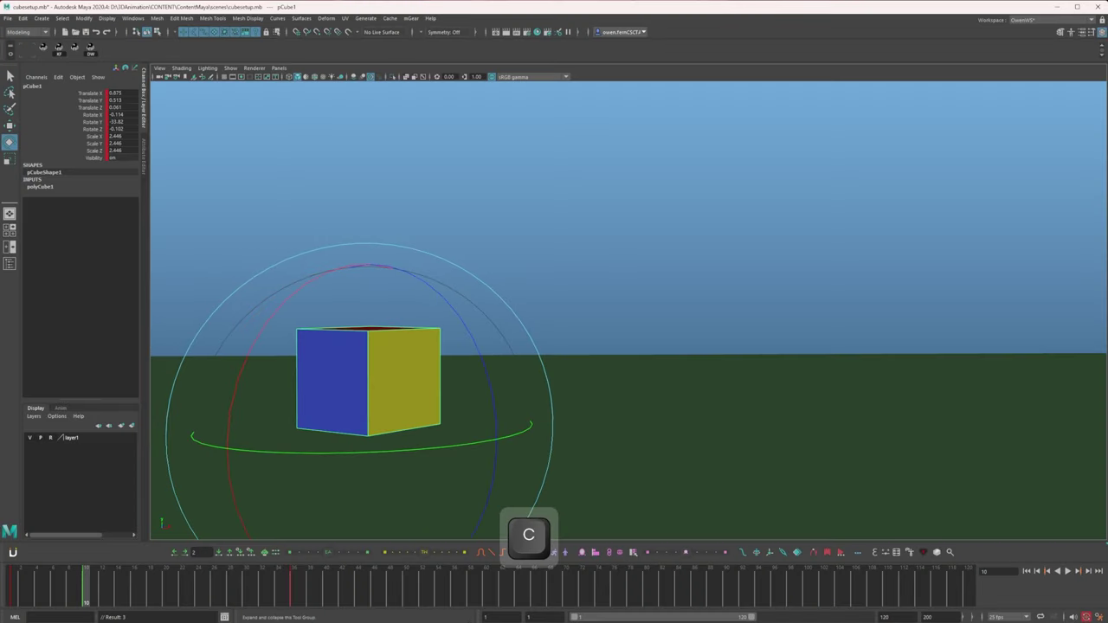
{"action": "key", "text": "x"}
{"action": "key", "text": "c"}
{"action": "key", "text": "2"}
{"action": "key", "text": "1"}
{"action": "key", "text": "1"}
{"action": "key", "text": "x"}
{"action": "key", "text": "c"}
Step: Move along the timeline two frames at a time around frames 12 and 14
{"action": "key", "text": "alt+v"}
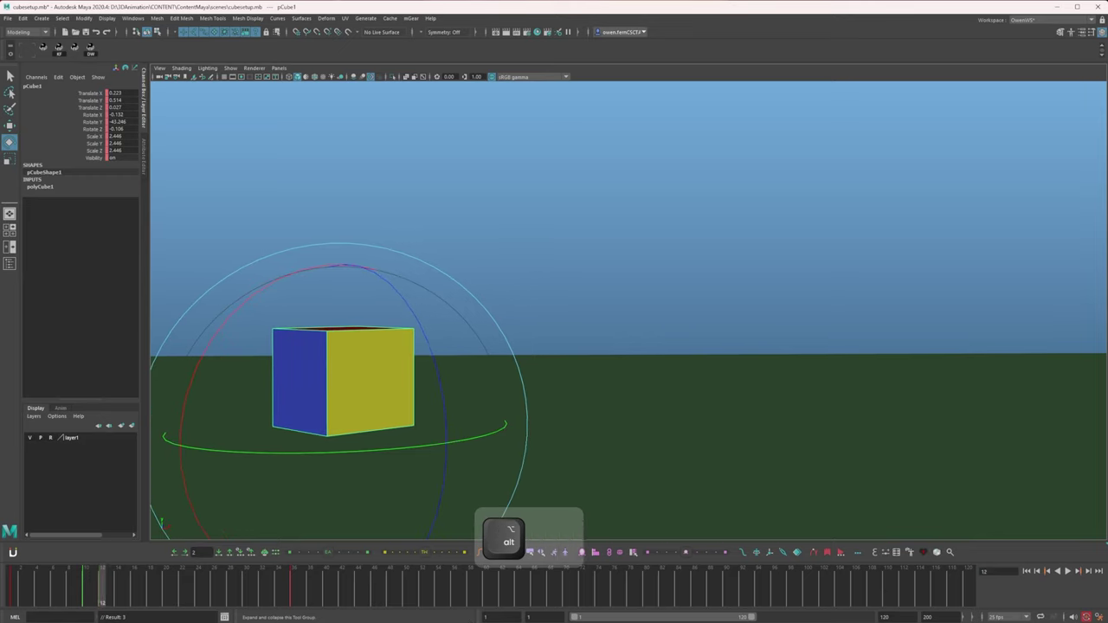
{"action": "key", "text": "x"}
{"action": "key", "text": "alt"}
{"action": "key", "text": "c"}
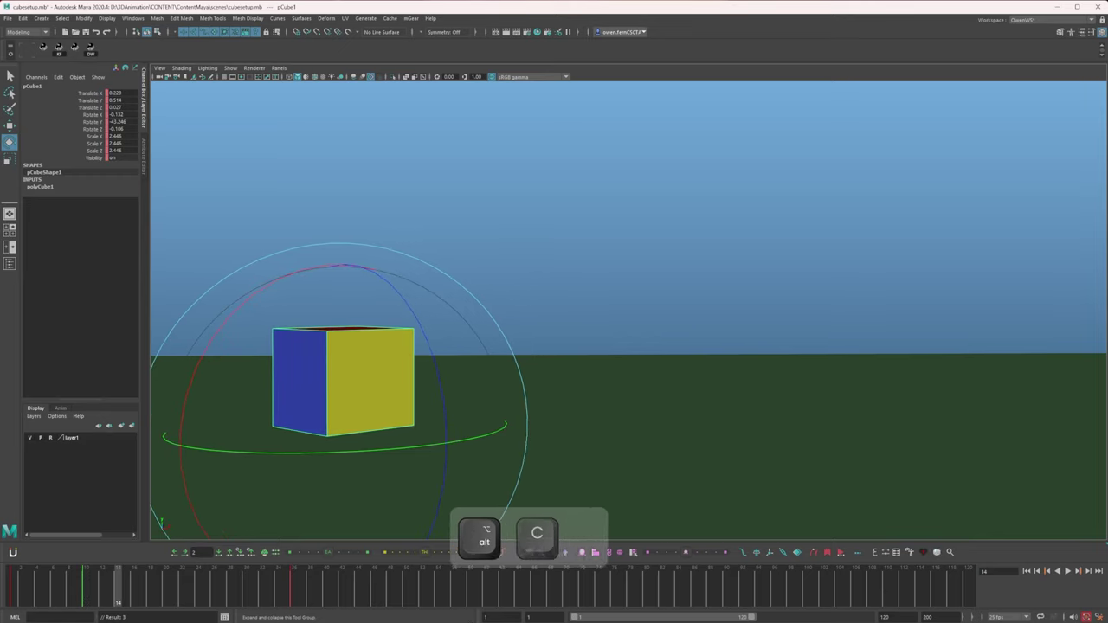
{"action": "key", "text": "x"}
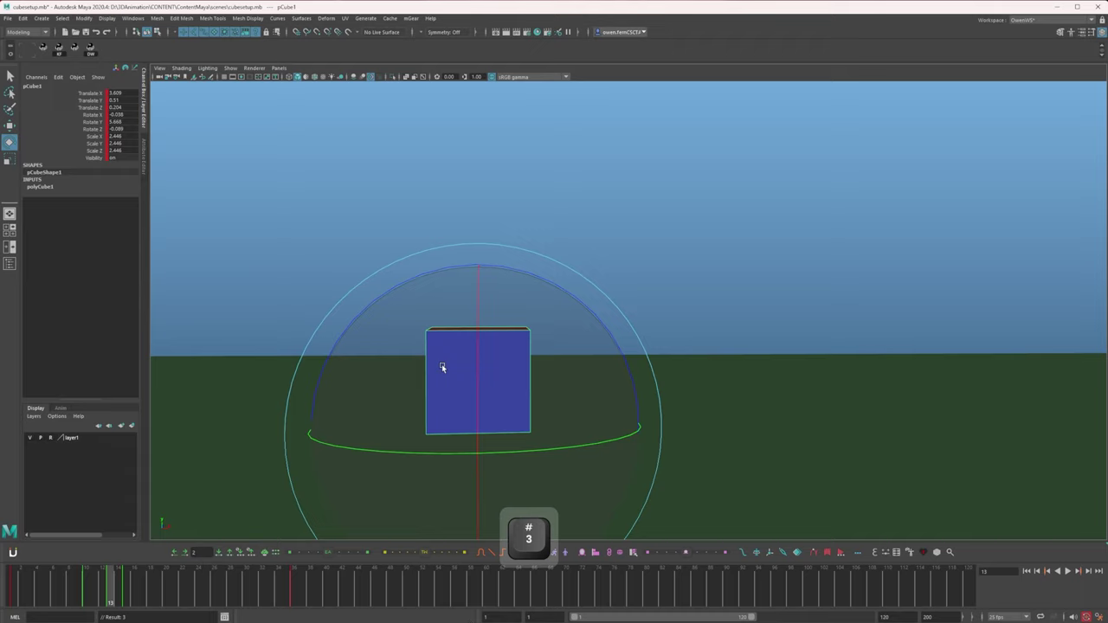
Step: At frame 13, tilt the cube to about 8 degrees in X and move it downward
{"action": "left_click_drag", "start_coordinate": [442, 365], "coordinate": [518, 422]}
{"action": "key", "text": "w"}
{"action": "middle_click_drag", "start_coordinate": [518, 455], "coordinate": [505, 492]}
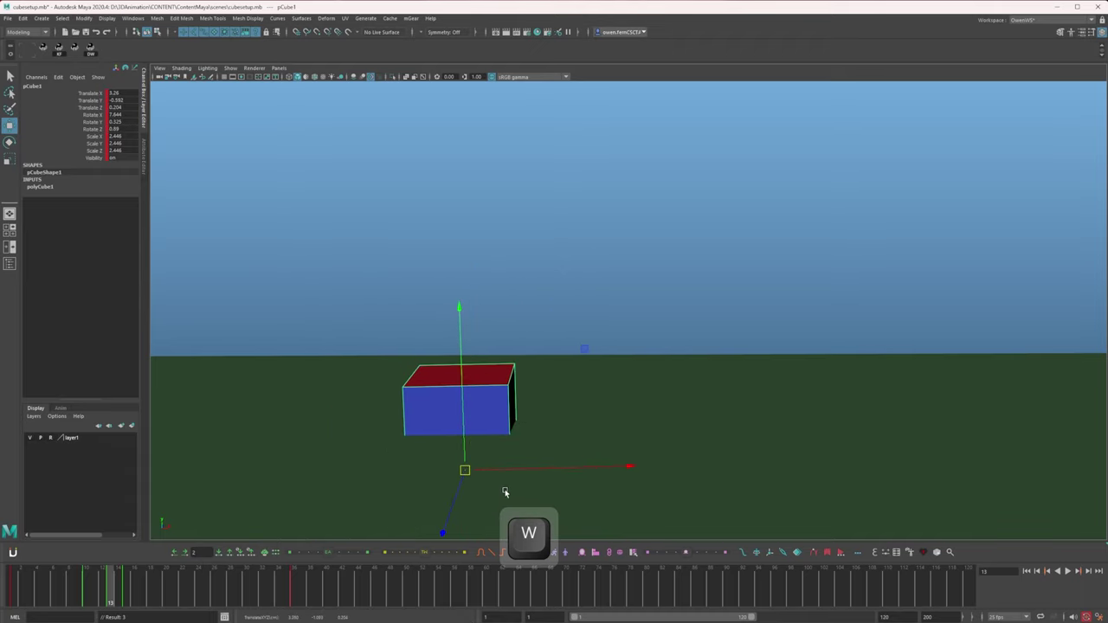
Step: Stretch and flatten the cube to a scale of about 4.18, 0.96 and 1.74, reposition it near the ground, and tilt it
{"action": "key", "text": "r"}
{"action": "left_click_drag", "start_coordinate": [462, 405], "coordinate": [477, 481]}
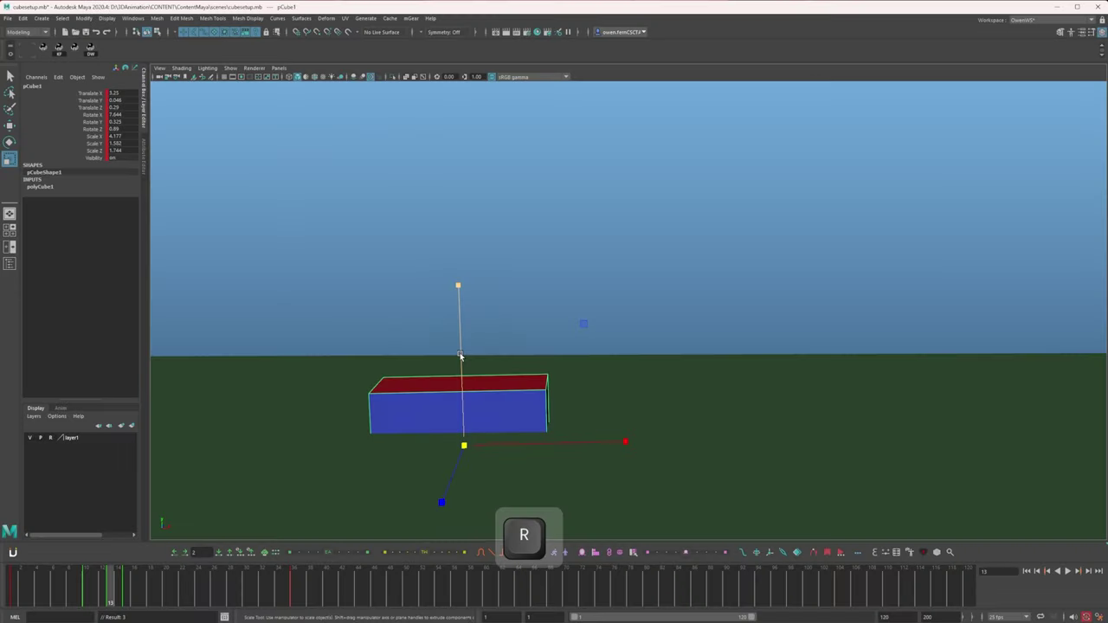
{"action": "left_click_drag", "start_coordinate": [460, 354], "coordinate": [462, 418]}
{"action": "key", "text": "w"}
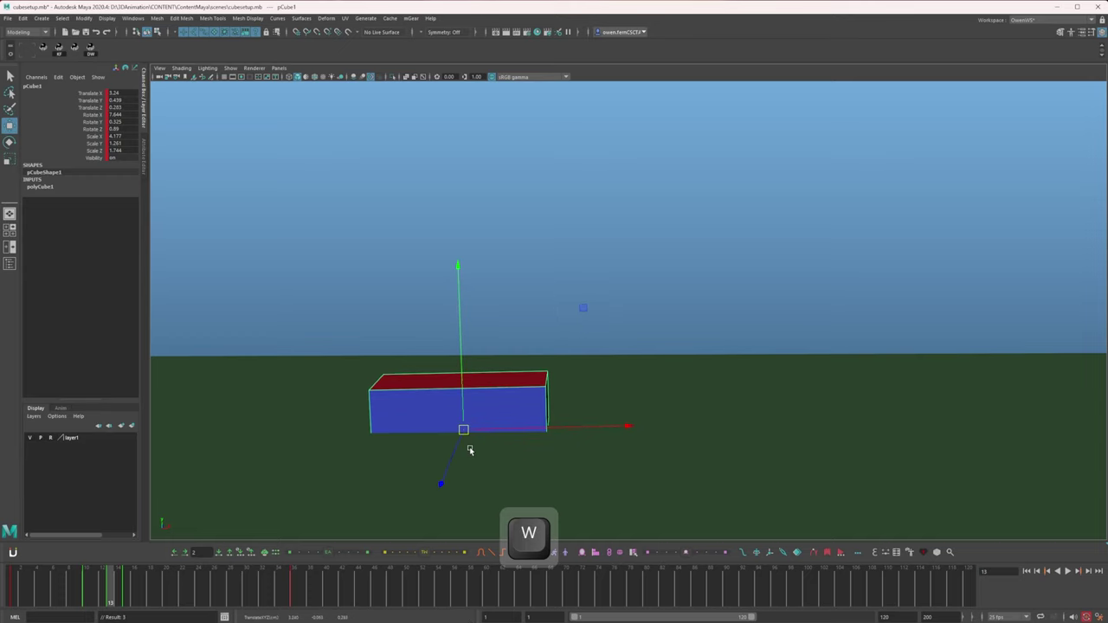
{"action": "key", "text": "e"}
{"action": "key", "text": "r"}
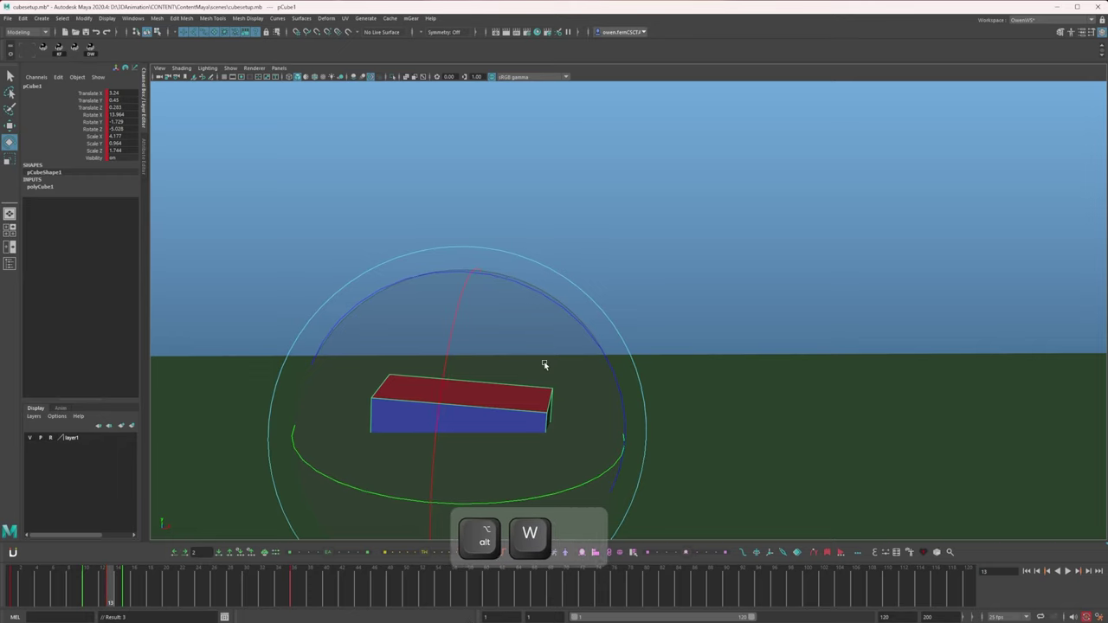
Step: Nudge the flattened cube down, right and left in small increments
{"action": "key", "text": "alt+s"}
{"action": "key", "text": "alt+d"}
{"action": "key", "text": "alt+a"}
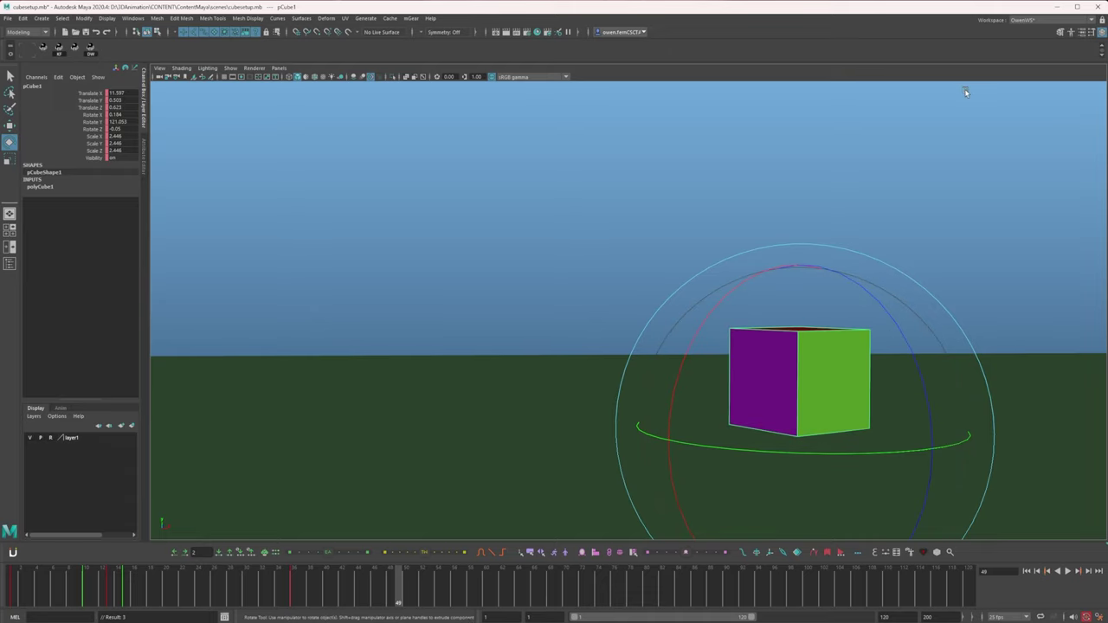
Step: At frame 49, nudge the cube upward in small increments to a Translate Y of about 0.83
{"action": "key", "text": "alt+Up"}
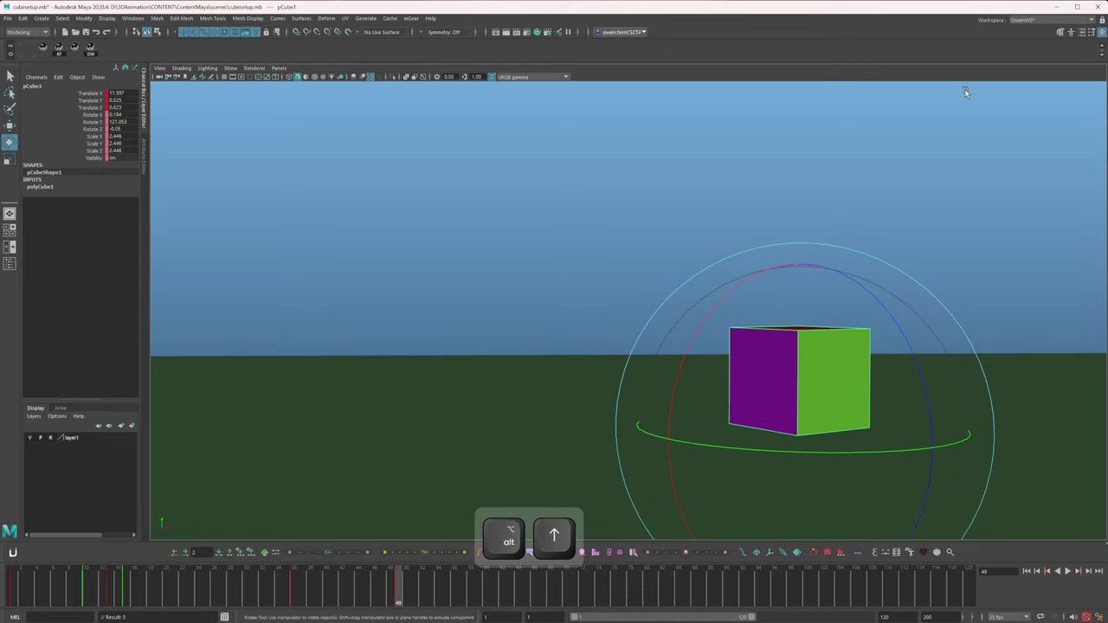
{"action": "key", "text": "alt+Up"}
{"action": "key", "text": "alt+Up"}
{"action": "key", "text": "alt+Up"}
{"action": "key", "text": "alt+Up"}
{"action": "key", "text": "alt+Up"}
{"action": "key", "text": "alt+Up"}
{"action": "key", "text": "alt+Up"}
{"action": "key", "text": "alt+Up"}
{"action": "key", "text": "alt+Up"}
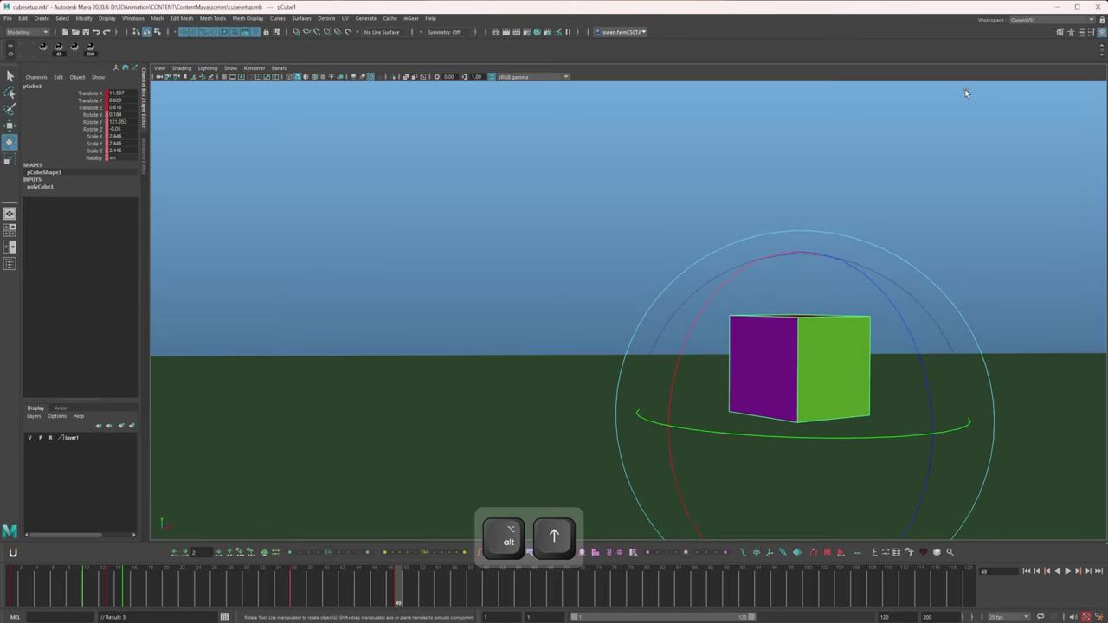
Step: Nudge the cube down, up, left and right in small increments, ending at a Translate Y of about 0.66
{"action": "key", "text": "alt+Down"}
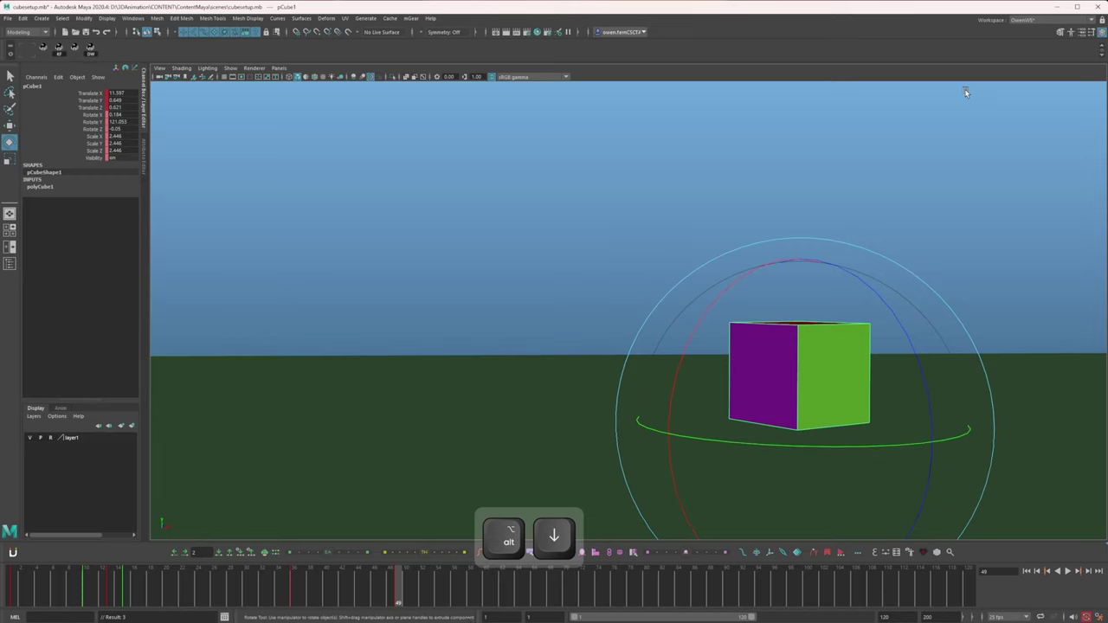
{"action": "key", "text": "alt+Down"}
{"action": "key", "text": "alt+Down"}
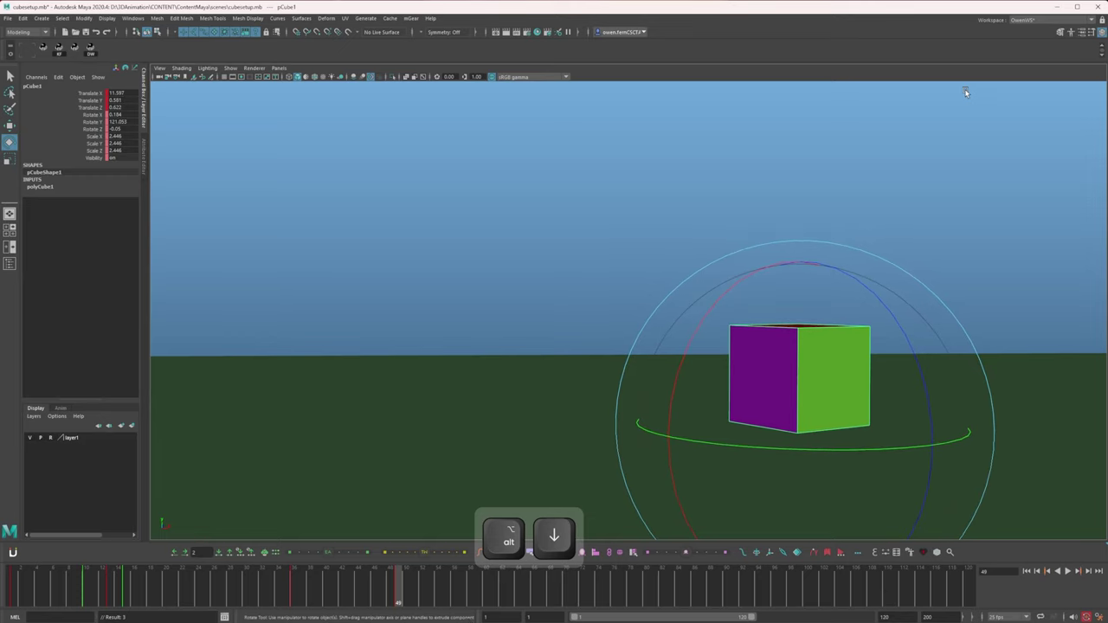
{"action": "key", "text": "alt+Up"}
{"action": "key", "text": "alt+Up"}
{"action": "key", "text": "alt+Left"}
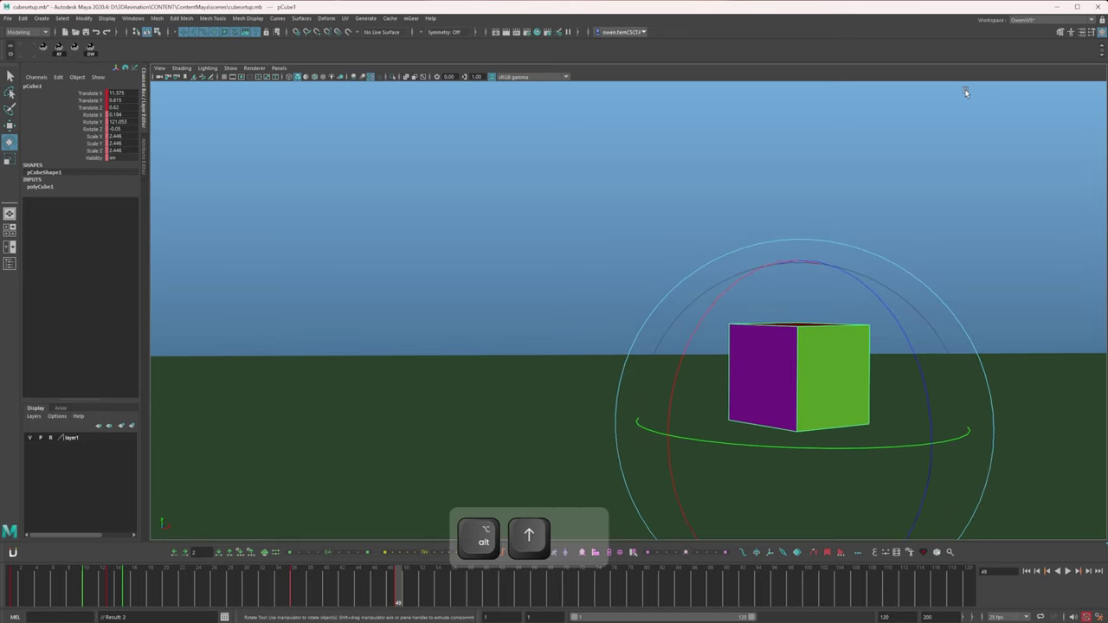
{"action": "key", "text": "alt+Right"}
{"action": "key", "text": "alt+Down"}
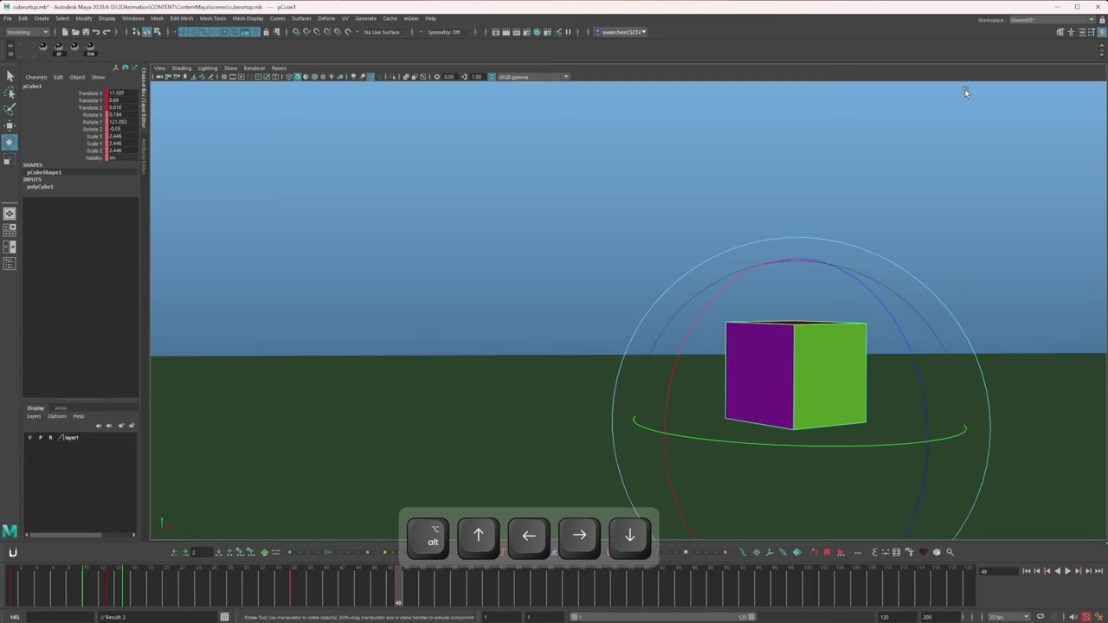
Step: Nudge the cube further up, and also left, right and down, to about X 11.54 and Y 0.84
{"action": "key", "text": "alt+Up"}
{"action": "key", "text": "alt+Up"}
{"action": "key", "text": "alt+Up"}
{"action": "key", "text": "alt+Up"}
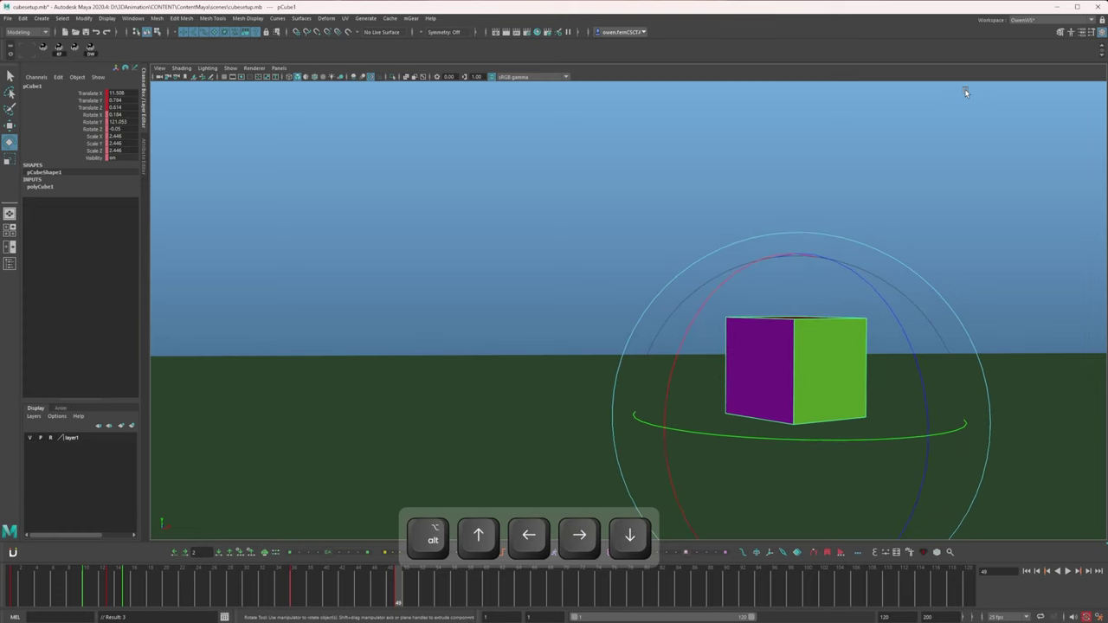
{"action": "key", "text": "alt+w"}
{"action": "key", "text": "alt+a"}
{"action": "key", "text": "alt+d"}
{"action": "key", "text": "alt+s"}
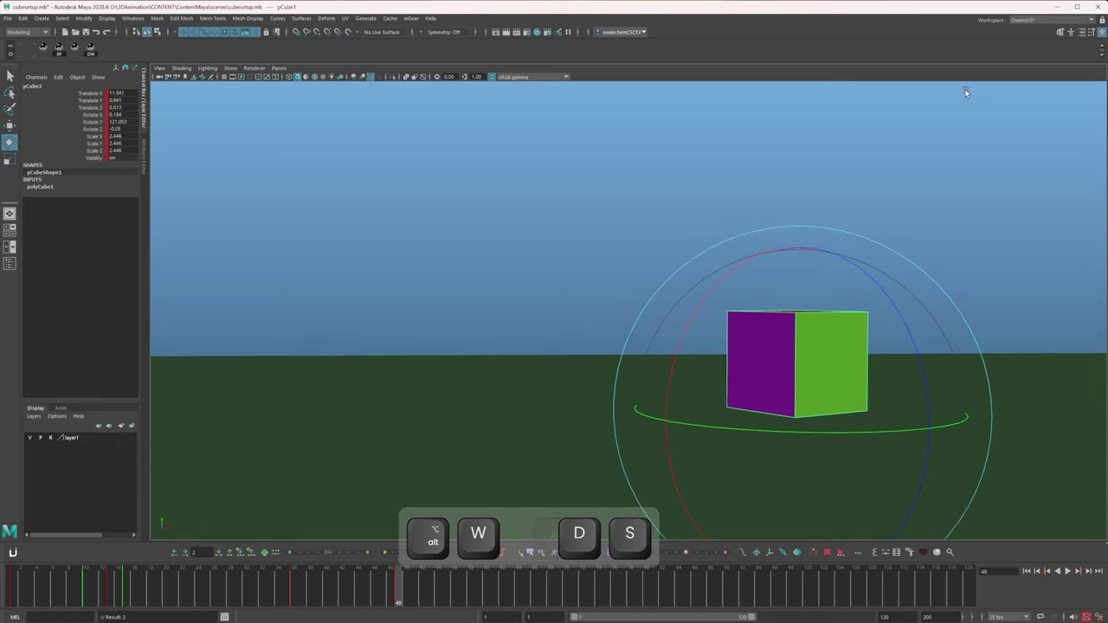
Step: Nudge the cube at frame 49 up and left to about X 11.50, Y 1.04, and flip against the previous keyframe
{"action": "key", "text": "alt+a"}
{"action": "key", "text": "alt+w"}
{"action": "key", "text": "alt+w"}
{"action": "key", "text": "x"}
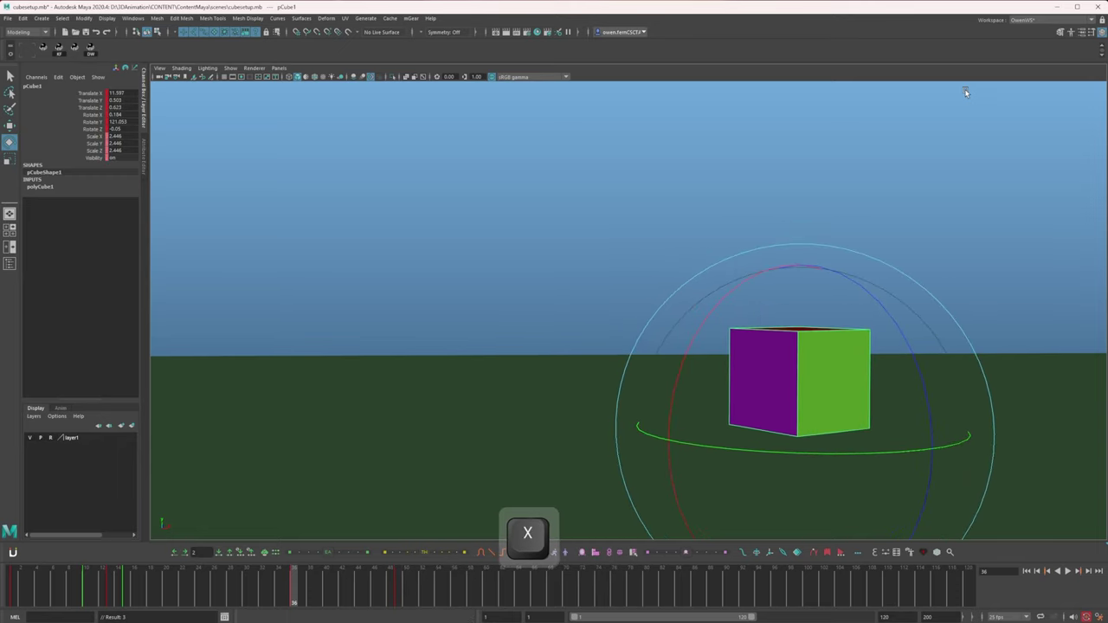
{"action": "key", "text": "c"}
{"action": "key", "text": "x"}
{"action": "key", "text": "c"}
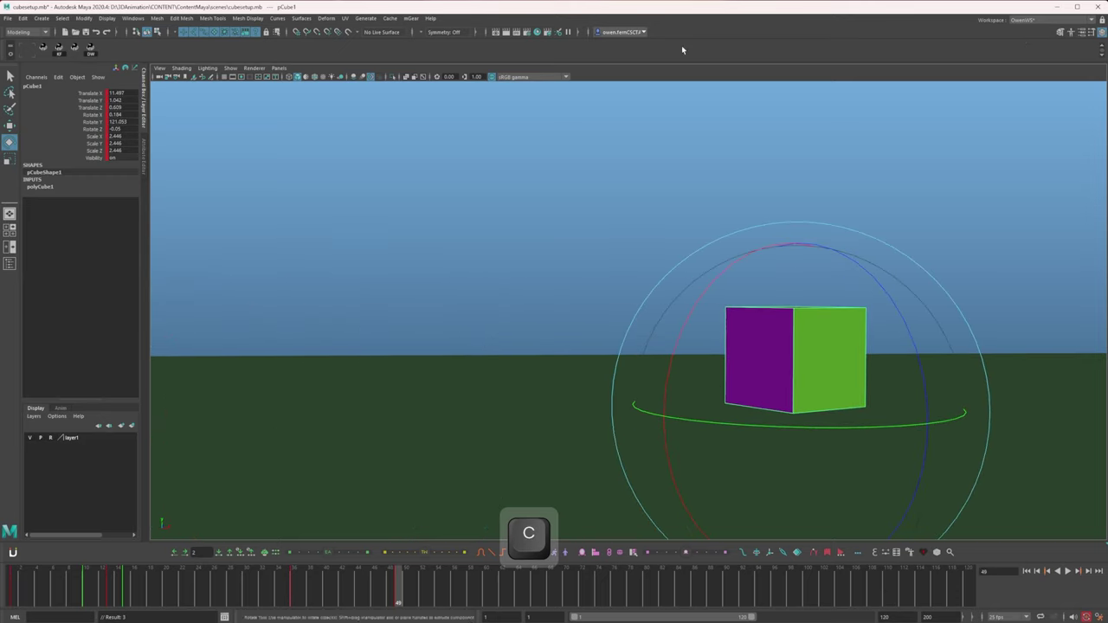
Step: Move the cube at frame 49 to about X 9.88, Y 2.95, and nudge it up and left to about X 9.79, Y 3.13
{"action": "key", "text": "w"}
{"action": "left_click_drag", "start_coordinate": [794, 406], "coordinate": [730, 329]}
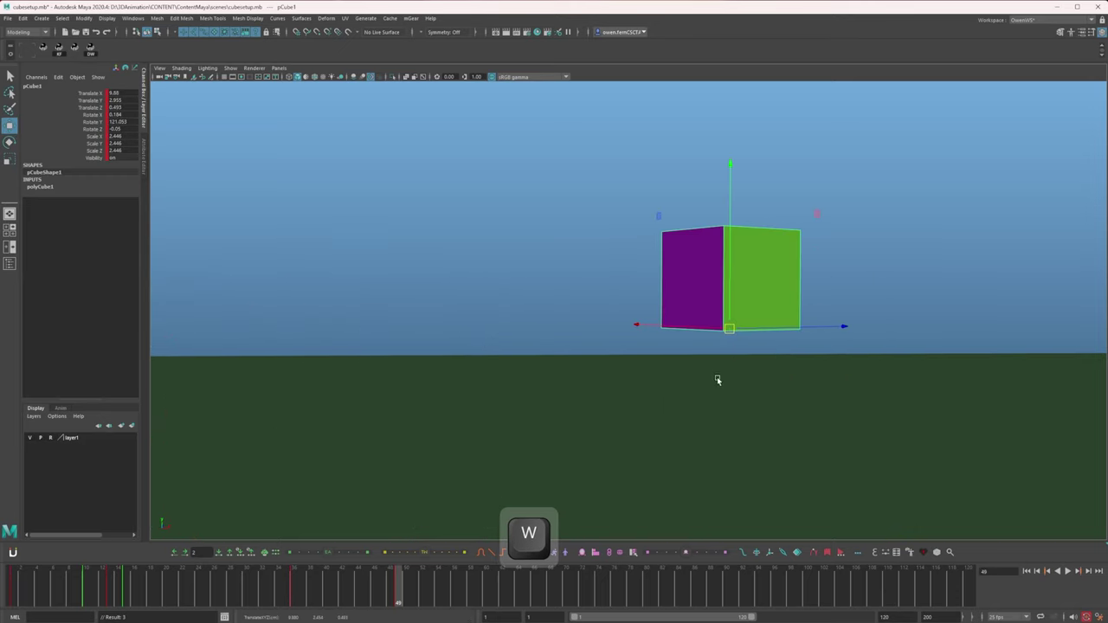
{"action": "key", "text": "x"}
{"action": "key", "text": "c"}
{"action": "key", "text": "alt+w"}
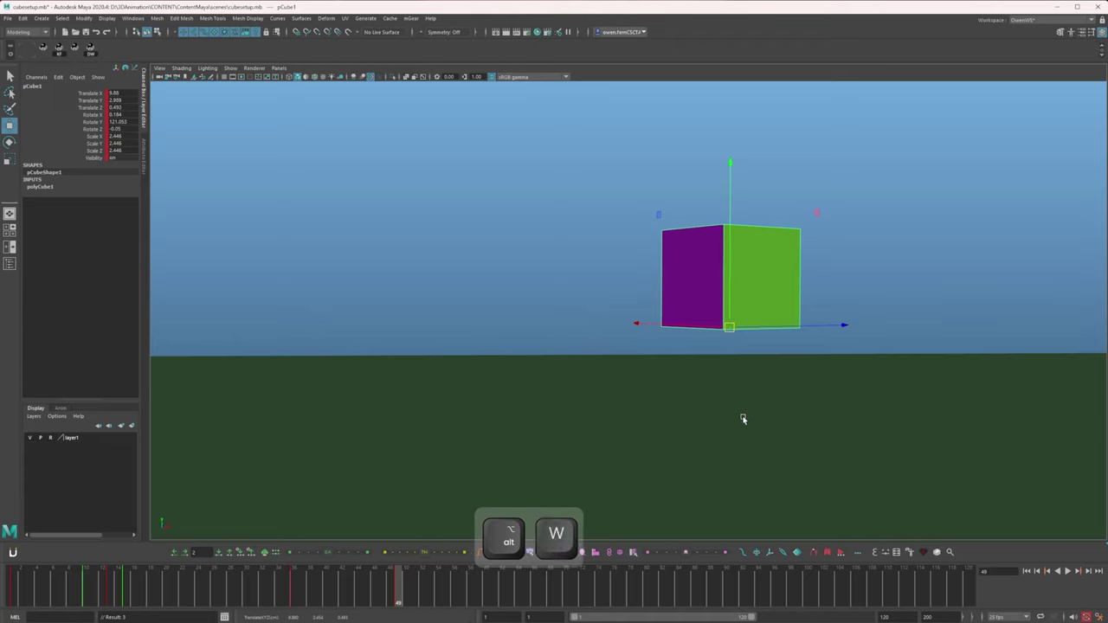
{"action": "key", "text": "alt+a"}
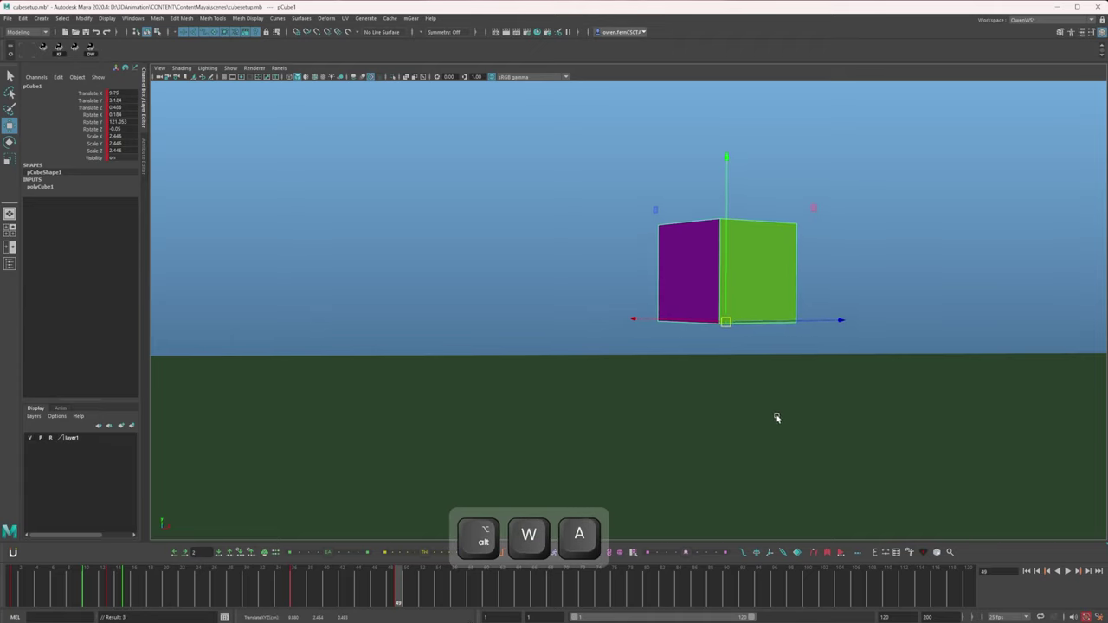
Step: Delete the cube's keyframe at frame 49
{"action": "key", "text": "q"}
{"action": "key", "text": "ctrl+alt+d"}
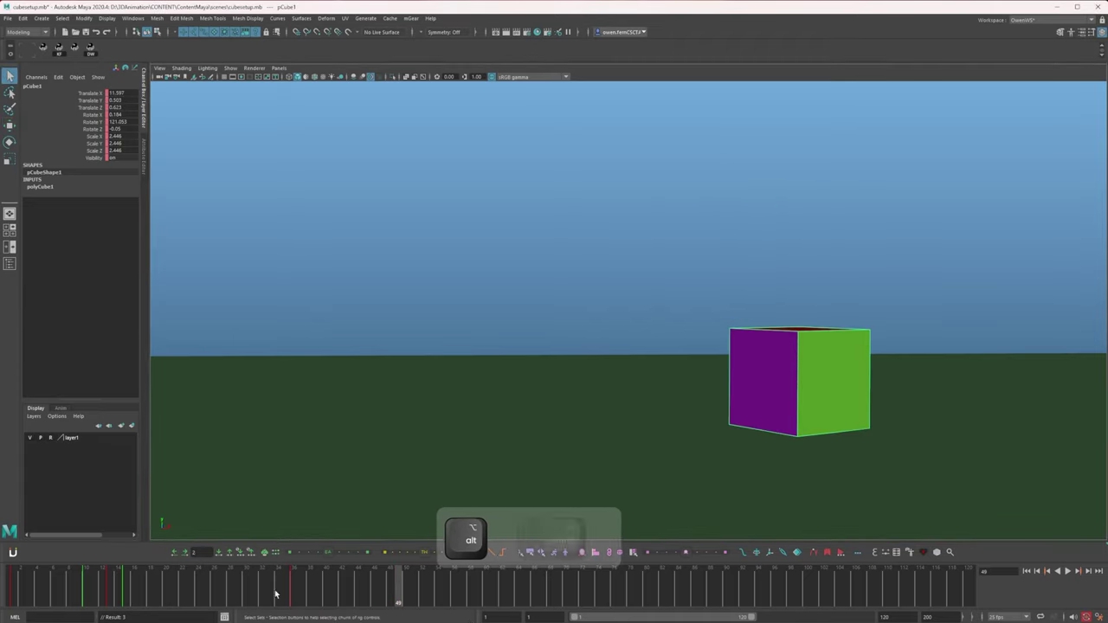
Step: At frame 15, tween the cube close to the next key's pose and flip through the neighbouring keyframes
{"action": "left_click_drag", "start_coordinate": [183, 582], "coordinate": [191, 578]}
{"action": "left_click", "coordinate": [125, 583]}
{"action": "key", "text": "5"}
{"action": "left_click_drag", "start_coordinate": [475, 533], "coordinate": [610, 528]}
{"action": "key", "text": "x"}
{"action": "key", "text": "z"}
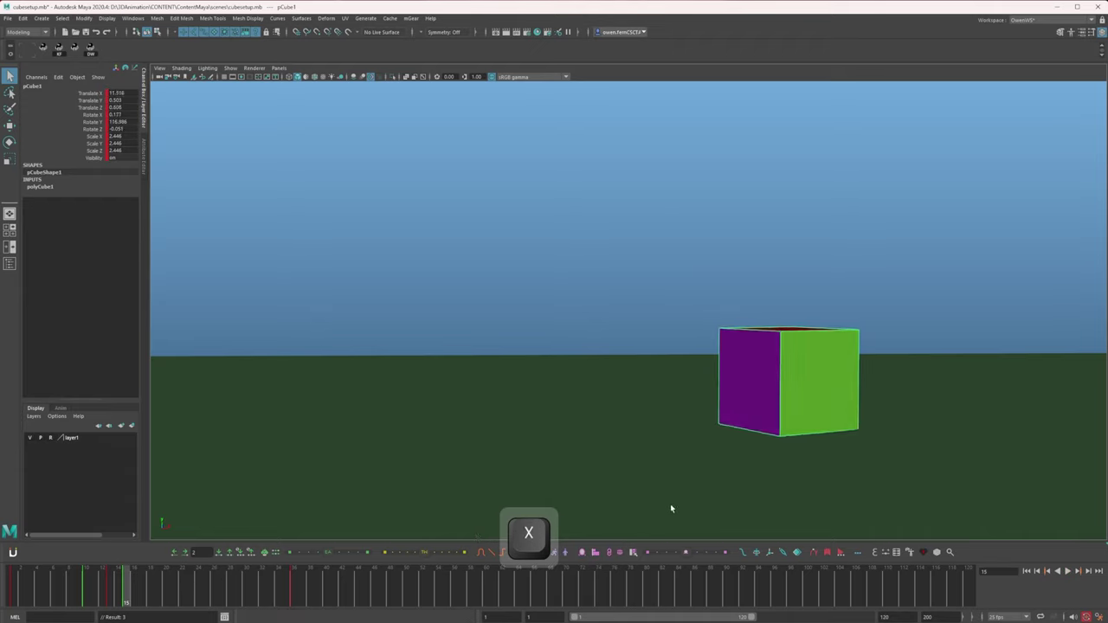
{"action": "key", "text": "x"}
{"action": "key", "text": "c"}
{"action": "key", "text": "c"}
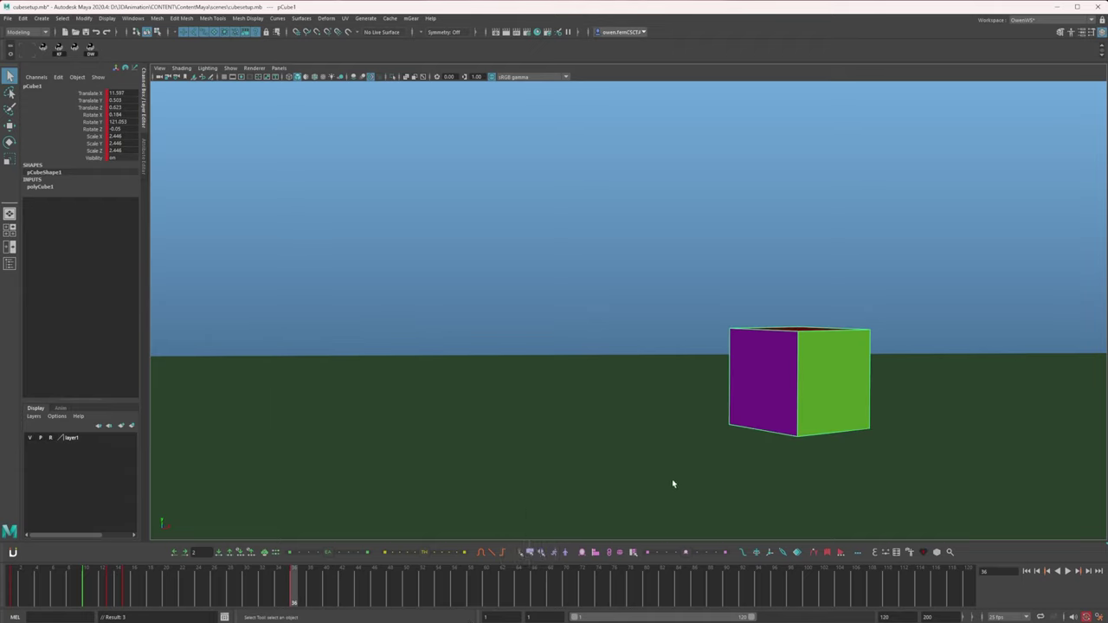
{"action": "key", "text": "c"}
{"action": "key", "text": "x"}
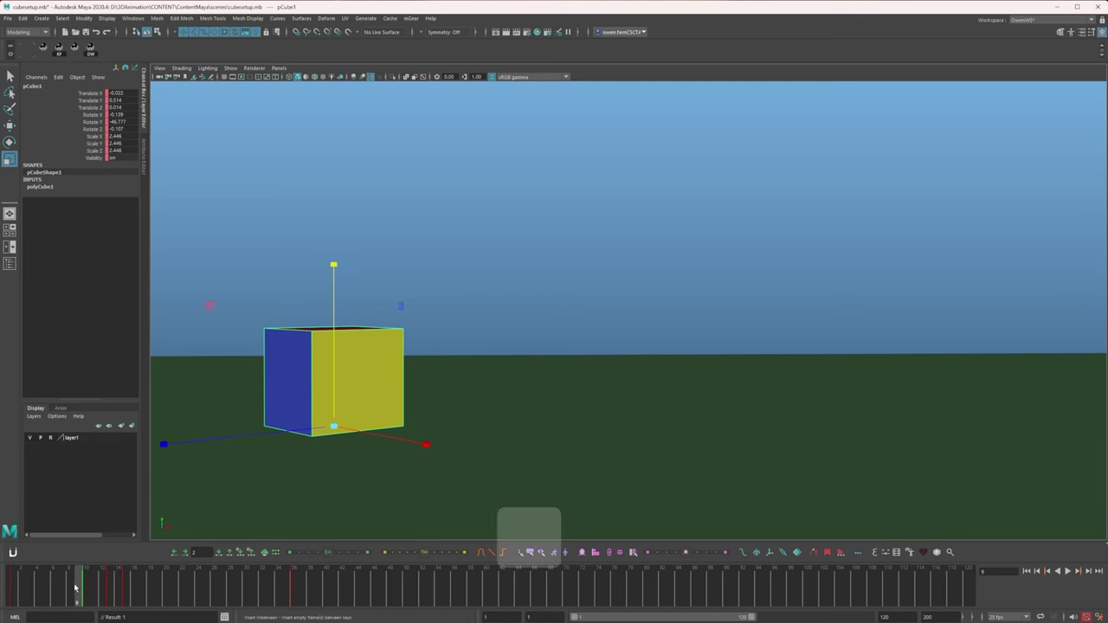
Step: Delete the cube's in-between keyframes at frames 10, 13 and 15
{"action": "mouse_move", "coordinate": [78, 594]}
{"action": "left_mouse_down", "text": "shift"}
{"action": "mouse_move", "coordinate": [145, 597]}
{"action": "mouse_move", "coordinate": [71, 593]}
{"action": "left_mouse_up", "text": "shift"}
{"action": "key", "text": "ctrl+alt+d"}
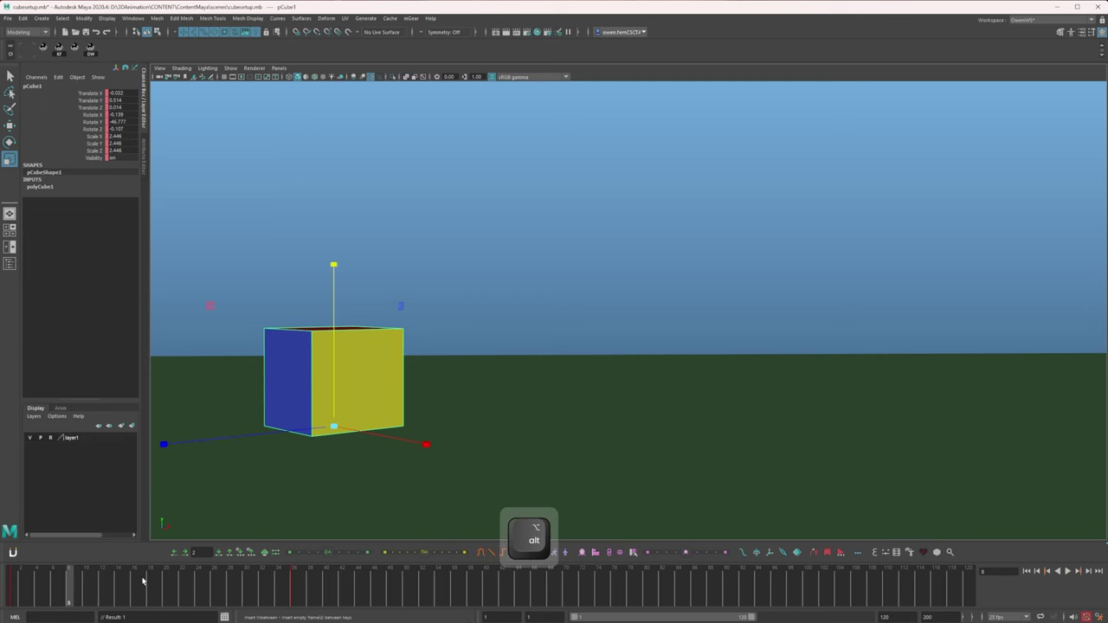
Step: At frame 8, try tween amounts, settle on the first key's pose, tilt the cube slightly and raise it to Translate Y about 0.57
{"action": "key", "text": "1"}
{"action": "key", "text": "x"}
{"action": "key", "text": "w"}
{"action": "key", "text": "2"}
{"action": "key", "text": "3"}
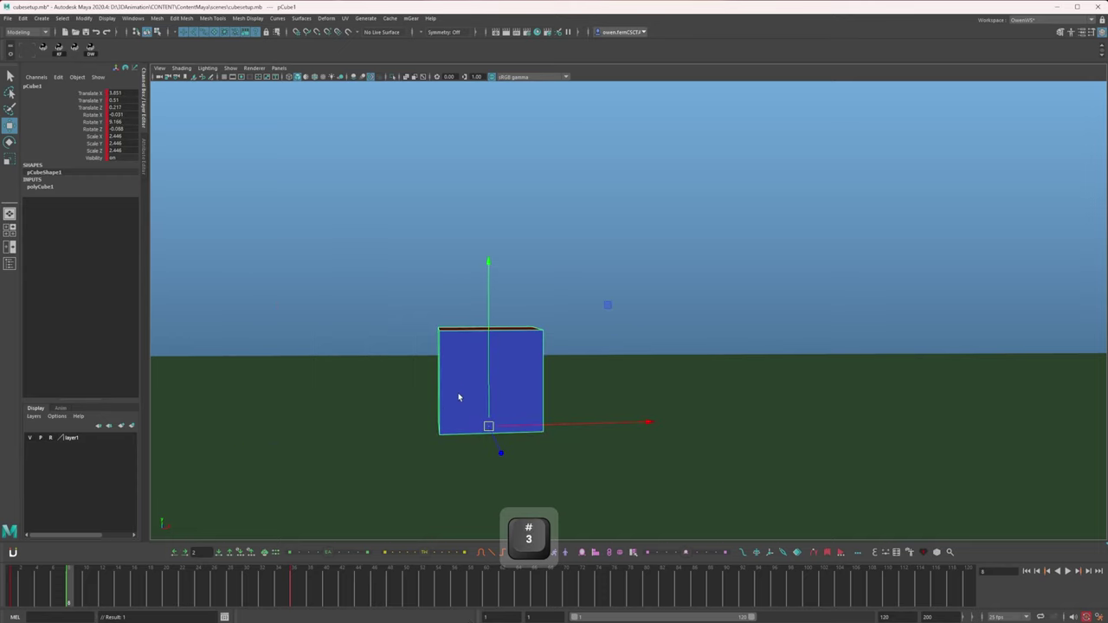
{"action": "key", "text": "c"}
{"action": "key", "text": "1"}
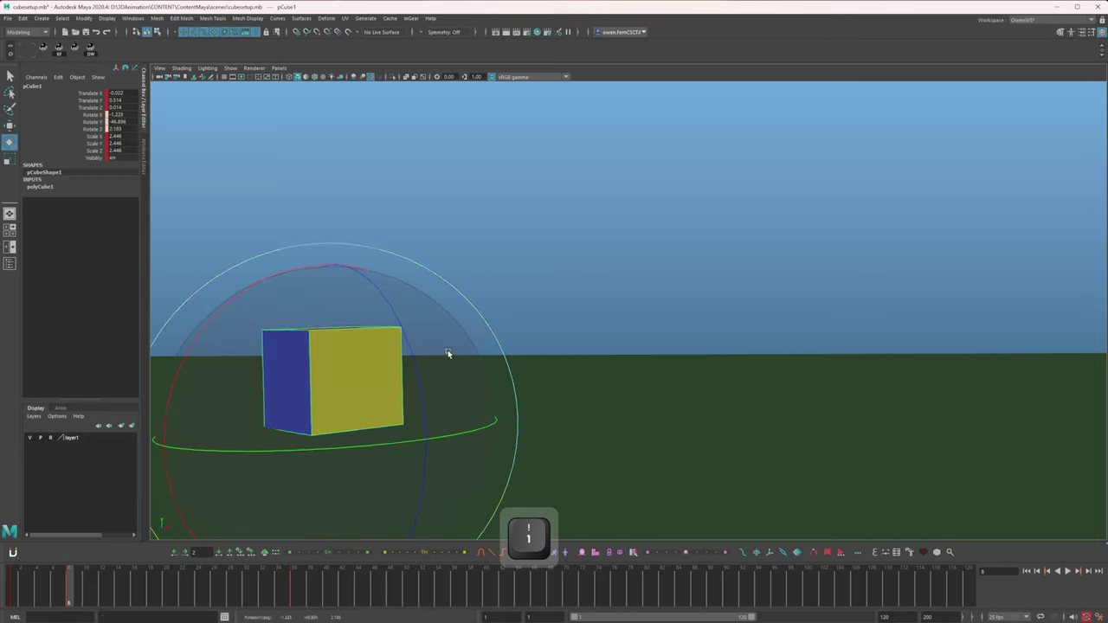
{"action": "key", "text": "w"}
Step: At frame 12, tween the cube partway toward the final key, to about X 1.03, and compare with the neighbouring keys
{"action": "left_click_drag", "start_coordinate": [43, 582], "coordinate": [131, 582]}
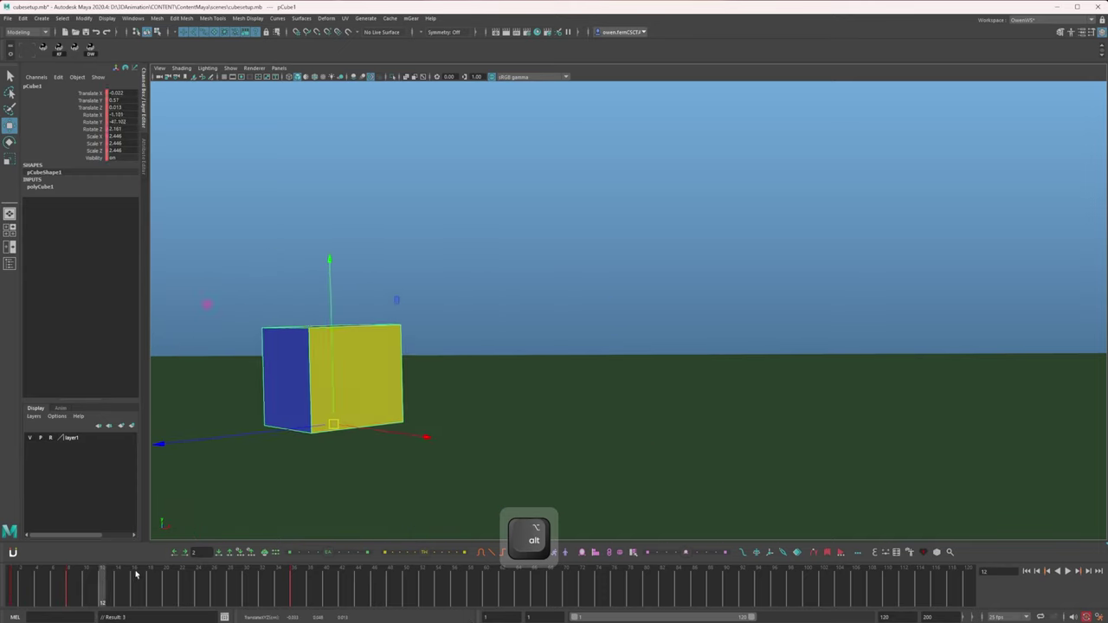
{"action": "key", "text": "3"}
{"action": "key", "text": "c"}
{"action": "key", "text": "c"}
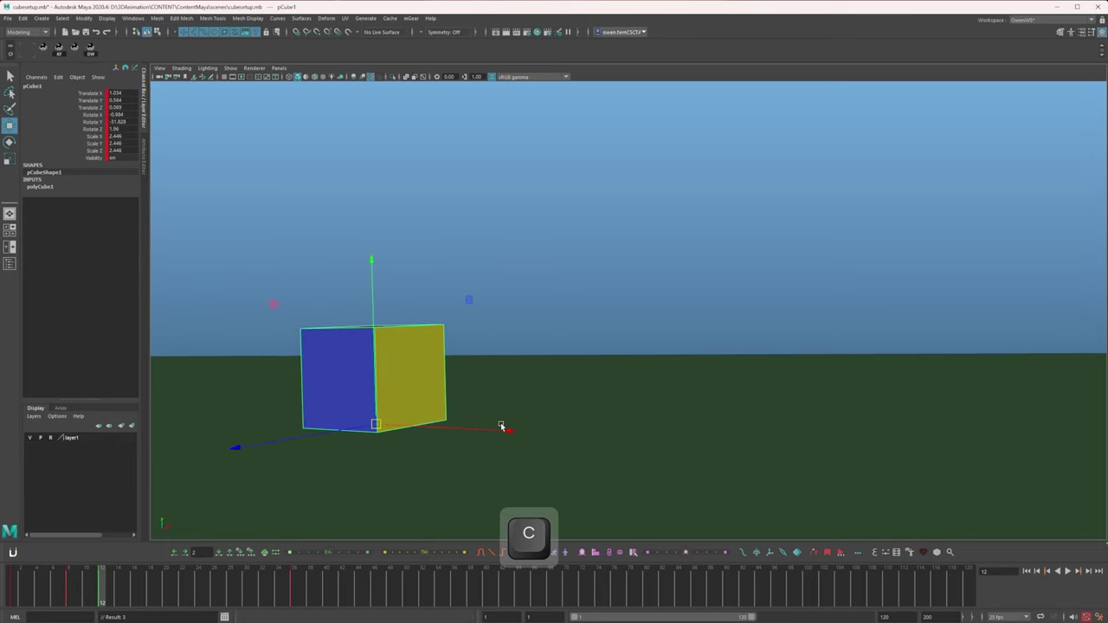
Step: At frame 8, tilt the cube further to about Rotate Z 11.65
{"action": "key", "text": "x"}
{"action": "key", "text": "e"}
{"action": "key", "text": "w"}
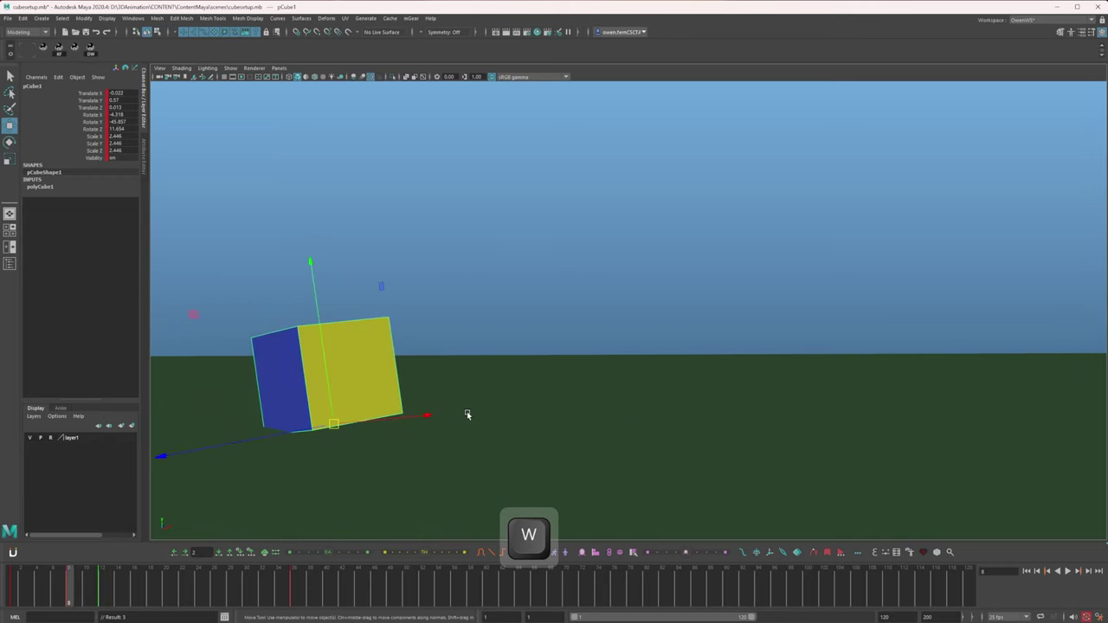
Step: At frame 12, tip the cube to about Rotate Z 47.3 and position it at about X 1.13, Y 0.88
{"action": "key", "text": "e"}
{"action": "key", "text": "w"}
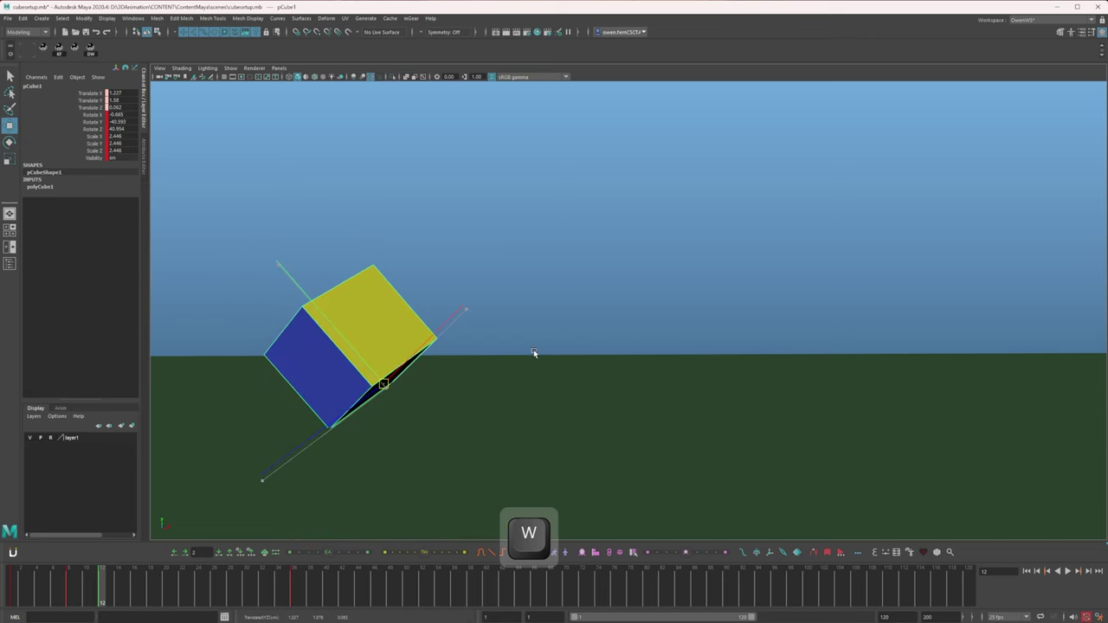
{"action": "key", "text": "e"}
{"action": "key", "text": "c"}
{"action": "key", "text": "w"}
{"action": "key", "text": "e"}
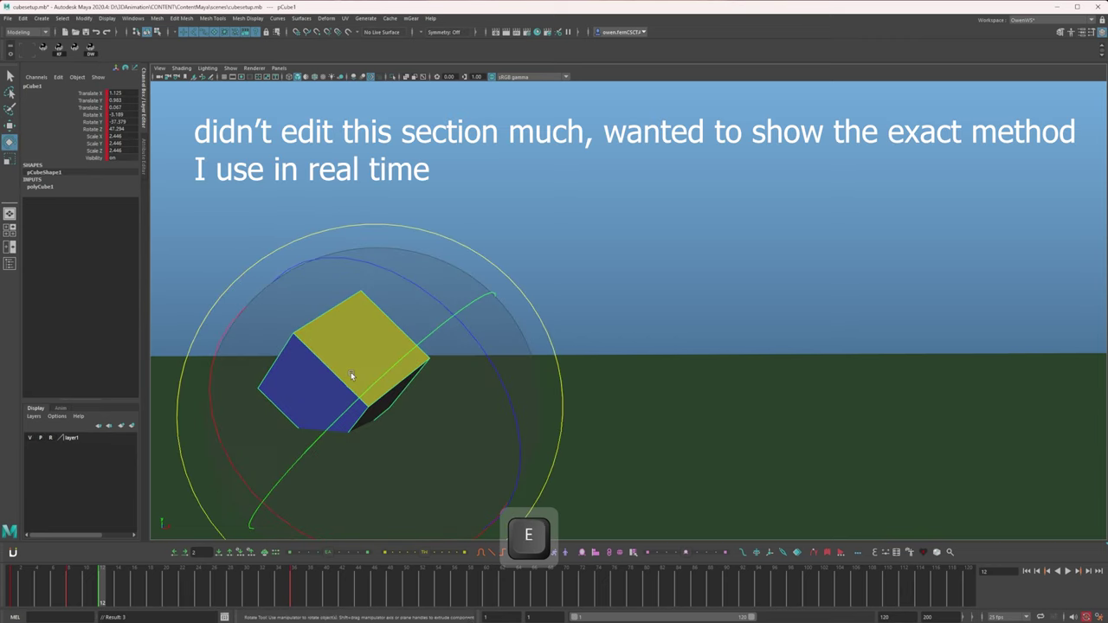
Step: Stretch the cube at frame 12 to about Scale Y 2.63 and play back the animation
{"action": "key", "text": "r"}
{"action": "key", "text": "c"}
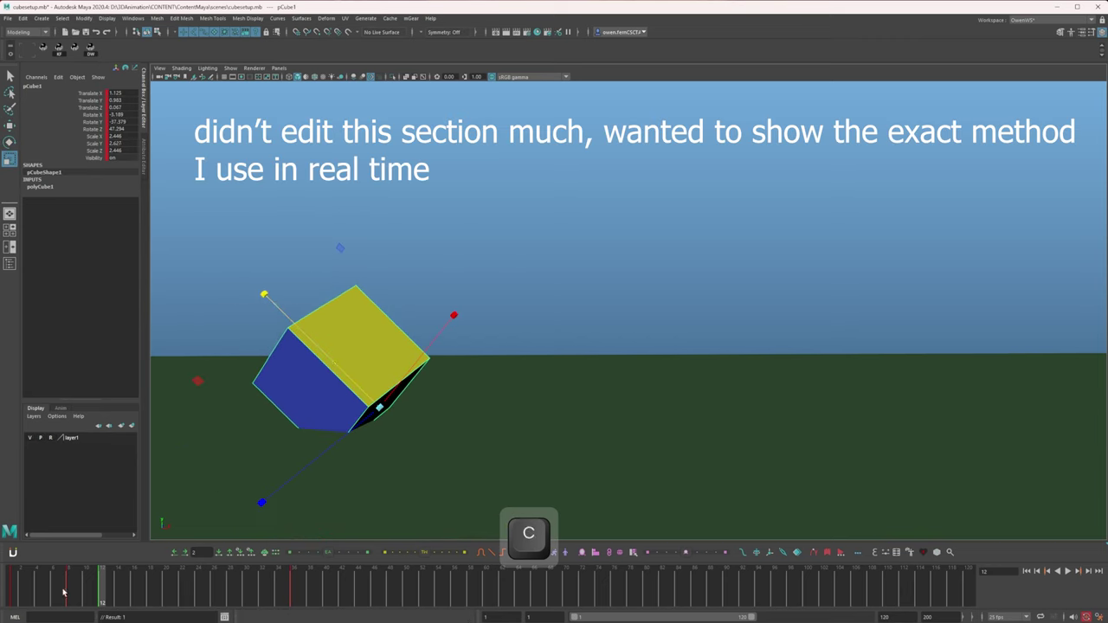
{"action": "key", "text": "alt+v"}
{"action": "key", "text": "alt+v"}
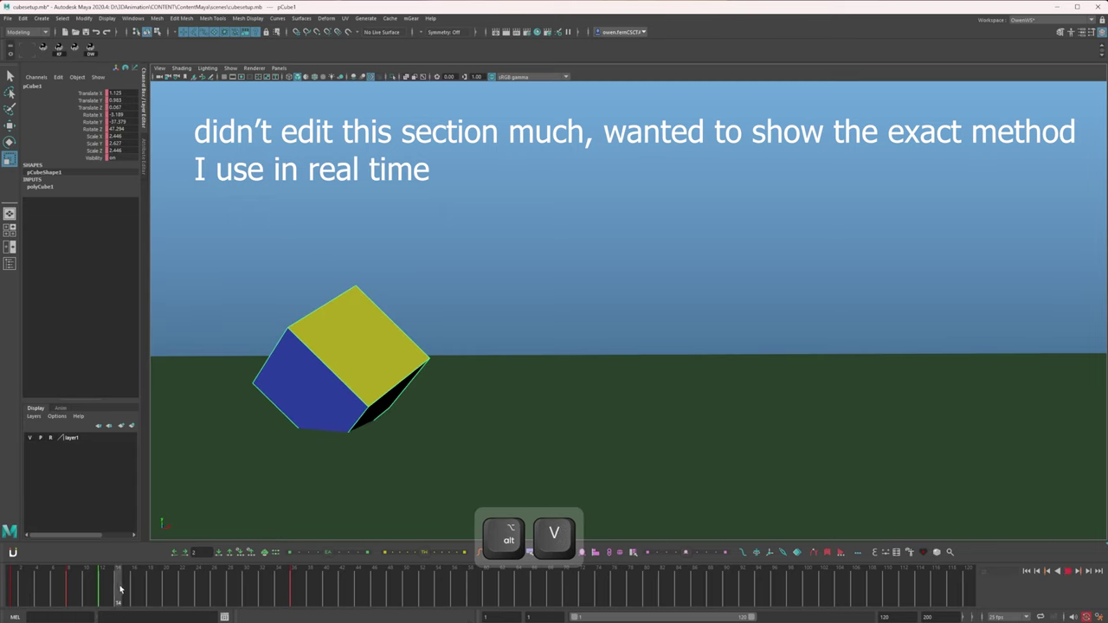
Step: At frame 15, key the cube with a tween favouring the previous pose, at about X 3.27
{"action": "key", "text": "x"}
{"action": "key", "text": "c"}
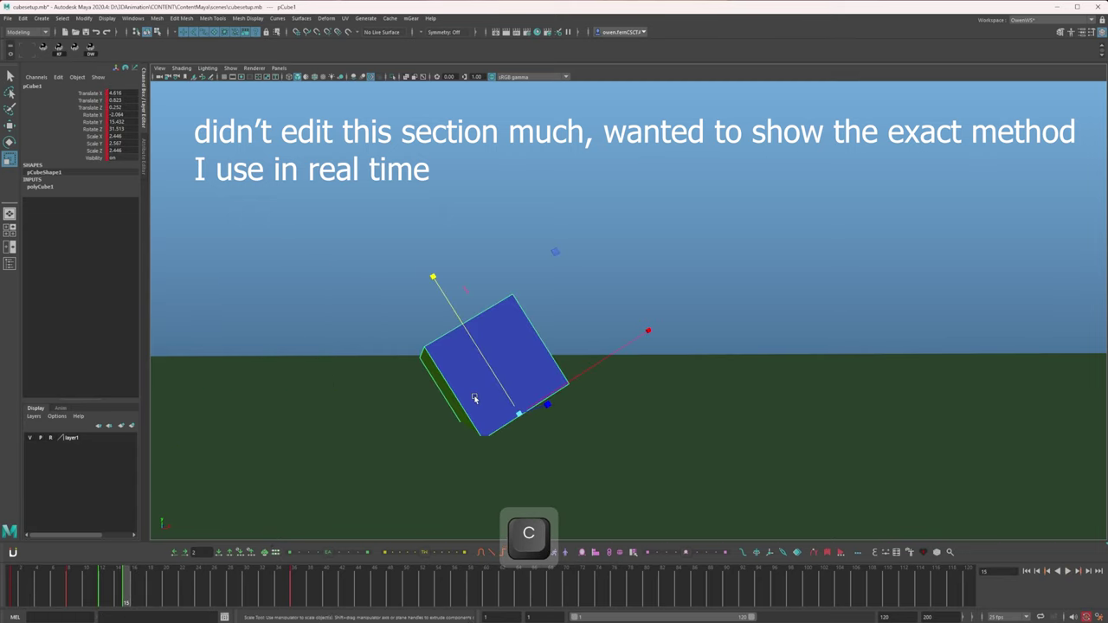
{"action": "key", "text": "2"}
{"action": "key", "text": "1"}
Step: Rotate the cube at frame 15 to about Rotate Y -22.5 and Z 44.1, and flip against the adjacent key
{"action": "key", "text": "e"}
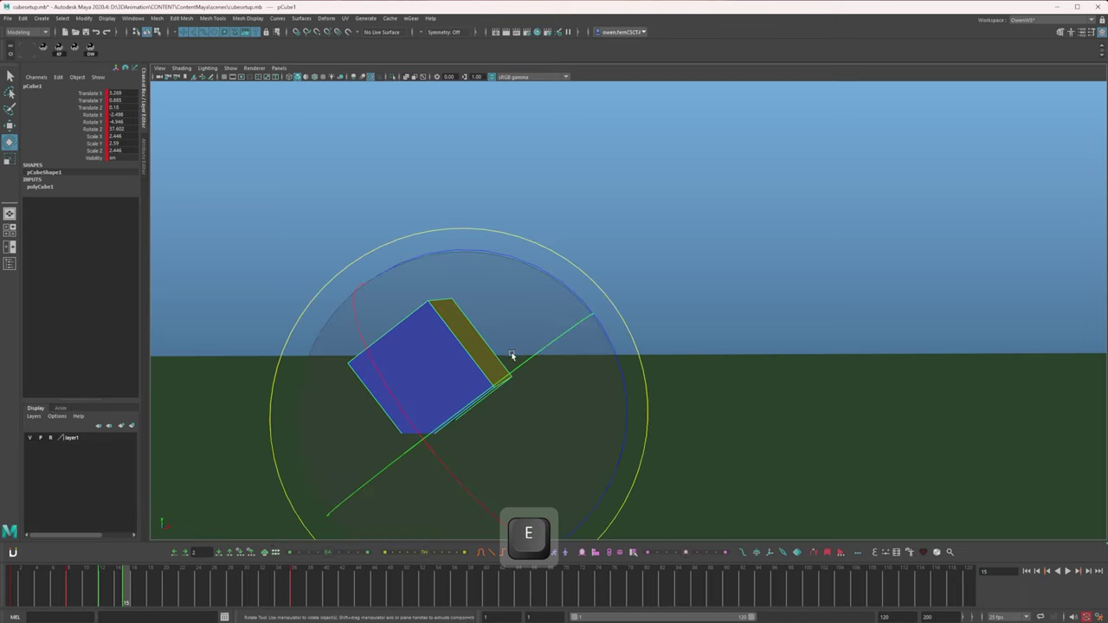
{"action": "key", "text": "x"}
{"action": "key", "text": "c"}
Step: Squash and stretch the cube at frame 15 to Scale Y 3.7, with Scale X and Z about 2.03
{"action": "key", "text": "r"}
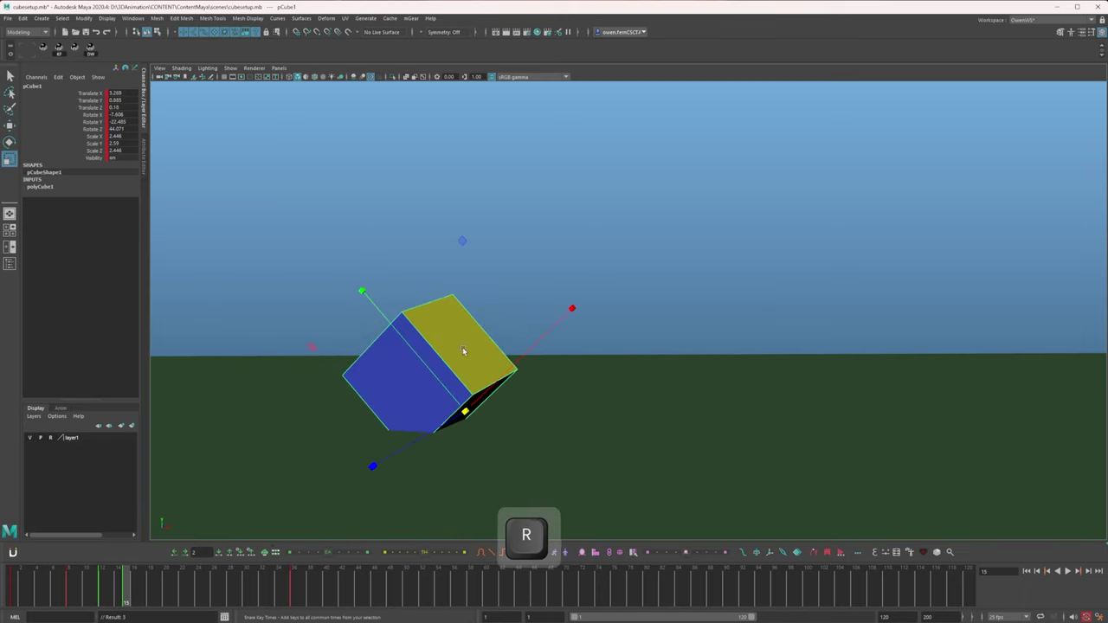
{"action": "left_click_drag", "start_coordinate": [425, 369], "coordinate": [353, 297]}
{"action": "left_click_drag", "start_coordinate": [472, 407], "coordinate": [428, 369]}
{"action": "key", "text": "c"}
{"action": "key", "text": "v"}
Step: Tip the stretched cube at frame 15 to about Rotate Y -8.3 and Z 75.4, and compare it with the neighbouring key
{"action": "key", "text": "e"}
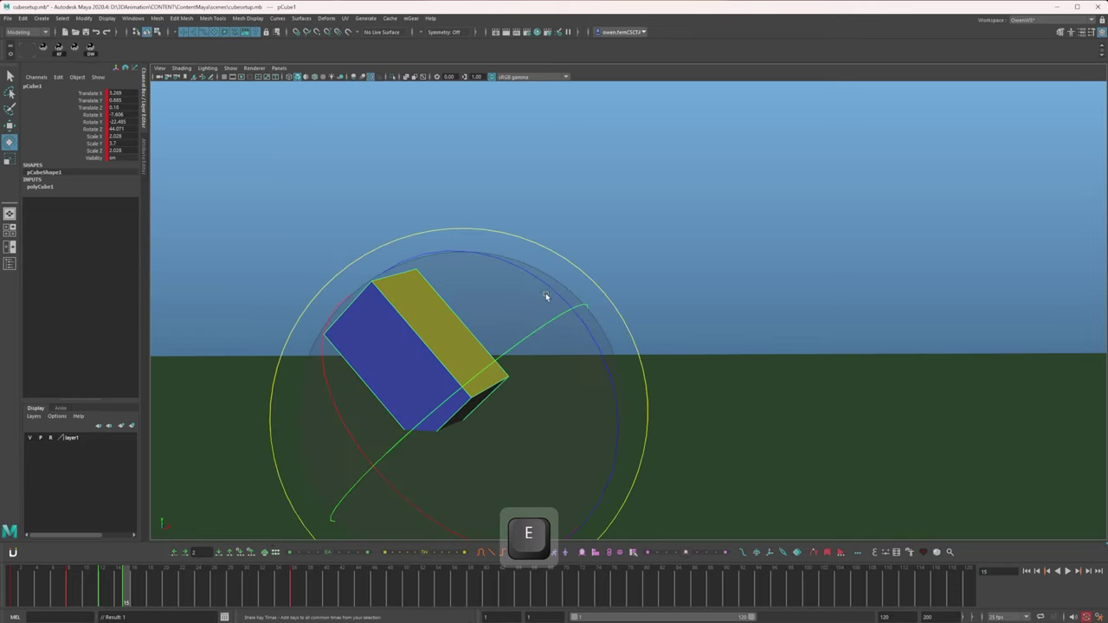
{"action": "left_click_drag", "start_coordinate": [546, 293], "coordinate": [450, 287]}
{"action": "left_click_drag", "start_coordinate": [507, 381], "coordinate": [547, 388]}
{"action": "key", "text": "x"}
{"action": "key", "text": "c"}
Step: Move the stretched cube at frame 15 farther along its travel path and step through the keys to check the spacing
{"action": "key", "text": "w"}
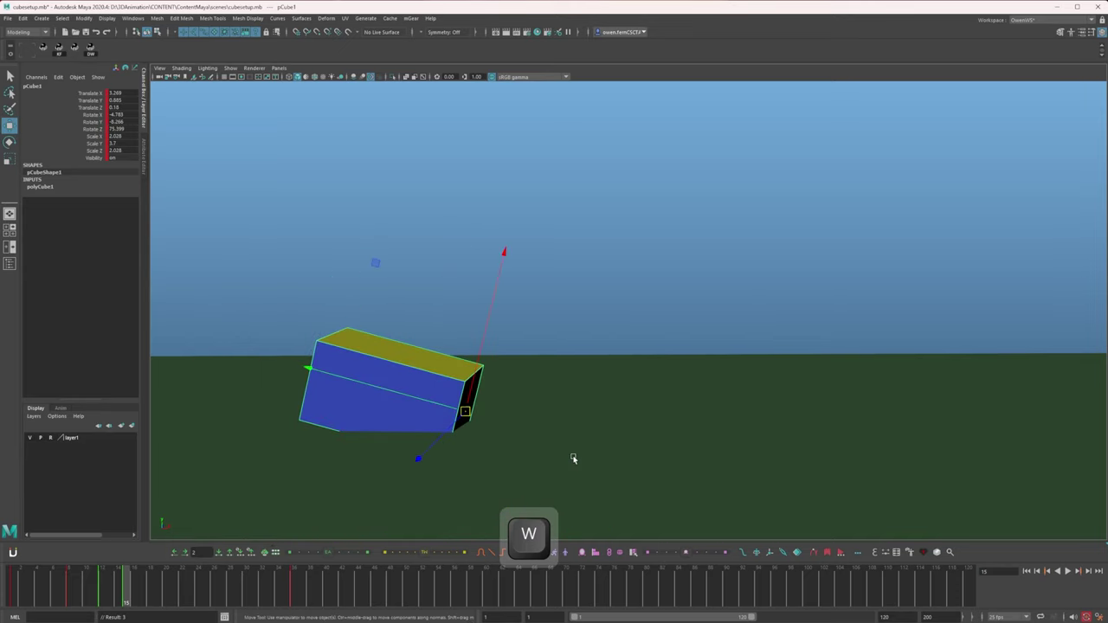
{"action": "middle_click_drag", "start_coordinate": [574, 458], "coordinate": [659, 455]}
{"action": "key", "text": "x"}
{"action": "key", "text": "x"}
{"action": "key", "text": "c"}
{"action": "key", "text": "c"}
{"action": "key", "text": "c"}
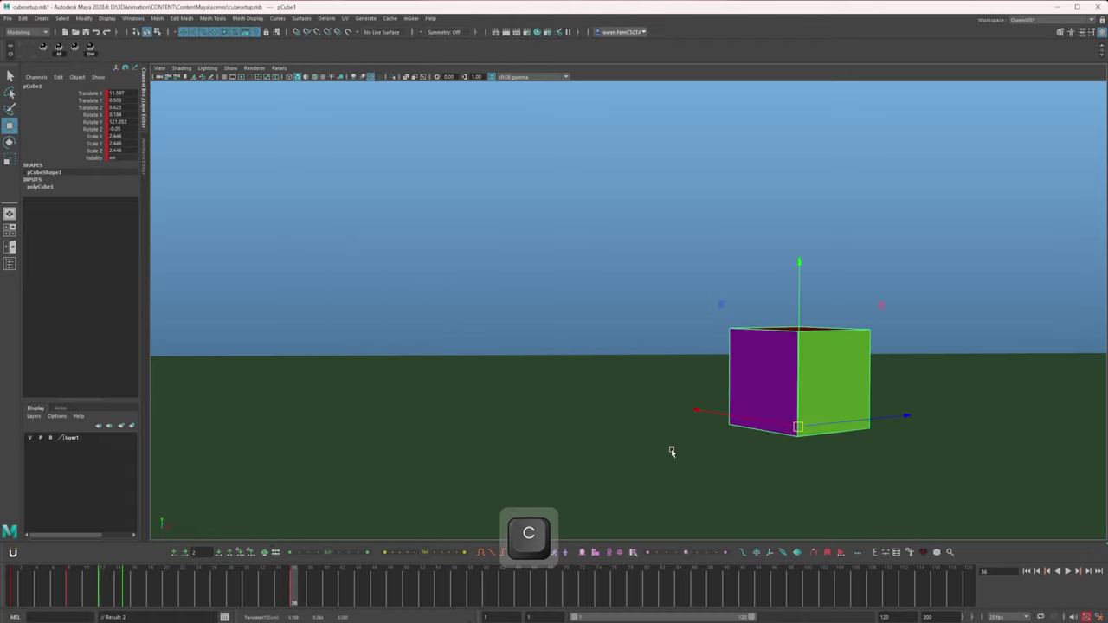
Step: Step back and forth between the keyframes at frames 12, 15 and 36 to review the poses
{"action": "key", "text": "x"}
{"action": "key", "text": "x"}
{"action": "key", "text": "c"}
{"action": "key", "text": "alt+Down"}
{"action": "key", "text": "x"}
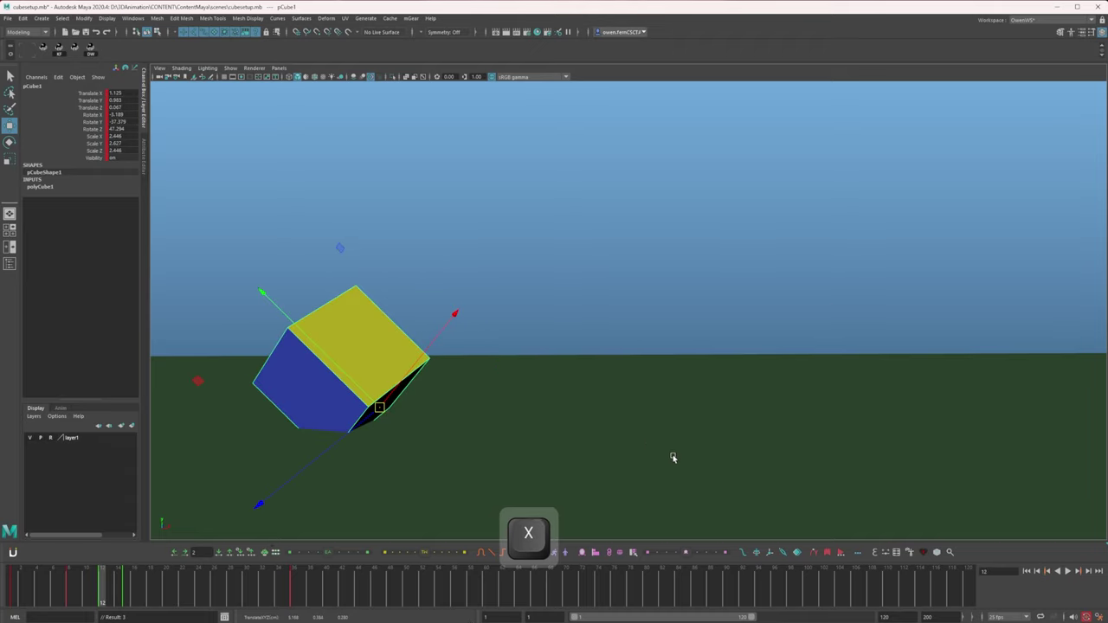
{"action": "key", "text": "c"}
{"action": "key", "text": "alt+Down"}
{"action": "key", "text": "c"}
Step: Refine the cube's frame 15 position to about X 5.37, Y 0.76, and flip between the adjacent keyframes
{"action": "key", "text": "w"}
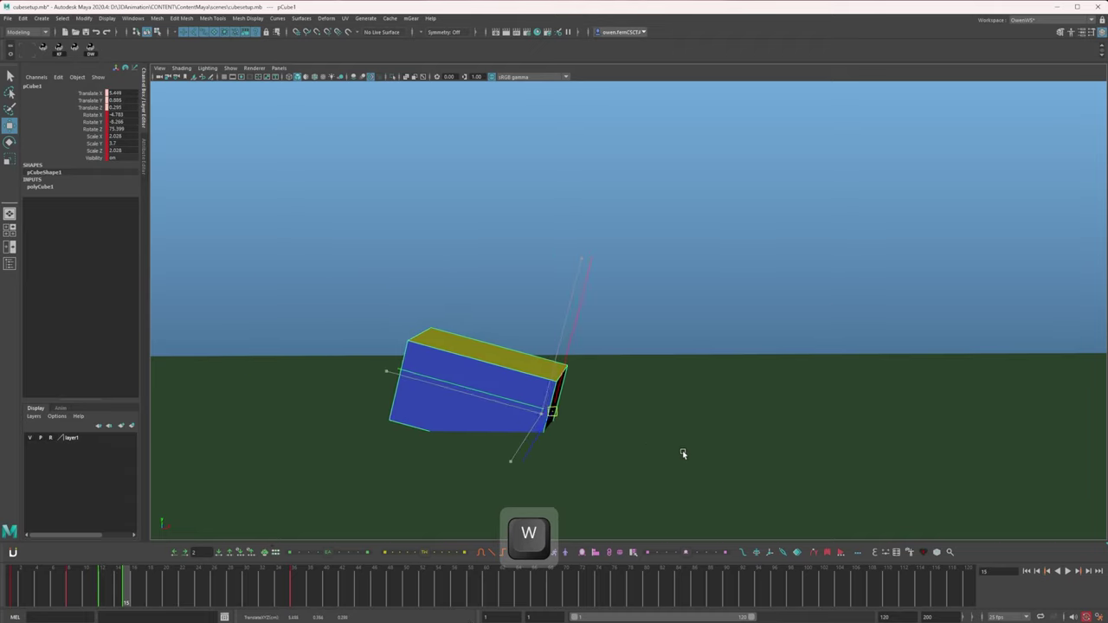
{"action": "key", "text": "x"}
{"action": "key", "text": "c"}
{"action": "key", "text": "x"}
{"action": "key", "text": "c"}
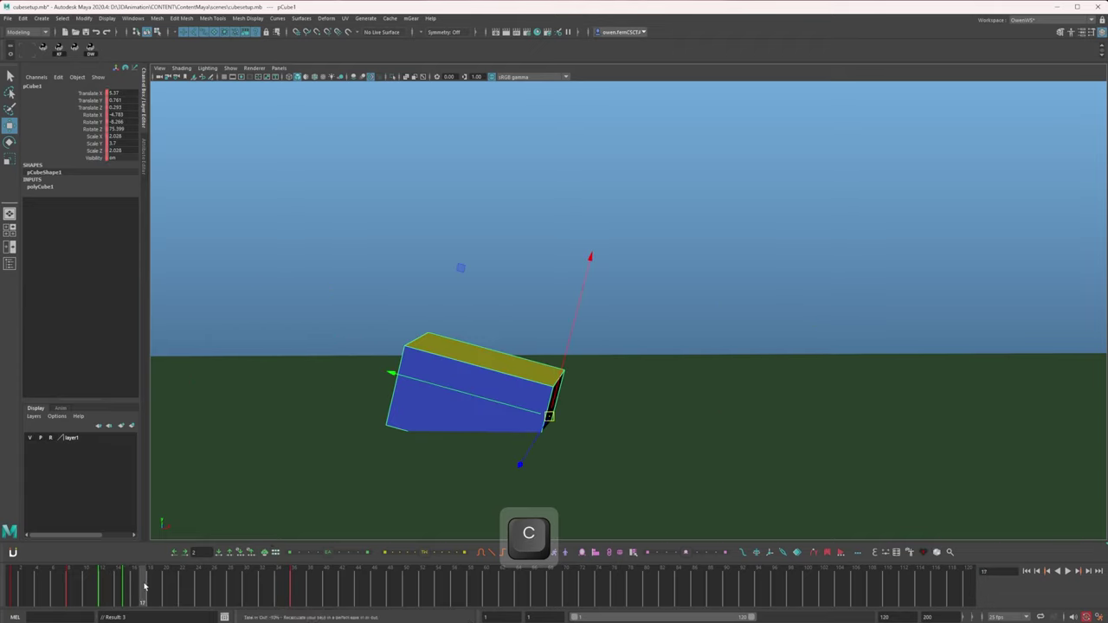
Step: At frame 17, tween the cube strongly toward the final key, to about X 10.32
{"action": "key", "text": "4"}
{"action": "key", "text": "5"}
{"action": "key", "text": "5"}
{"action": "key", "text": "5"}
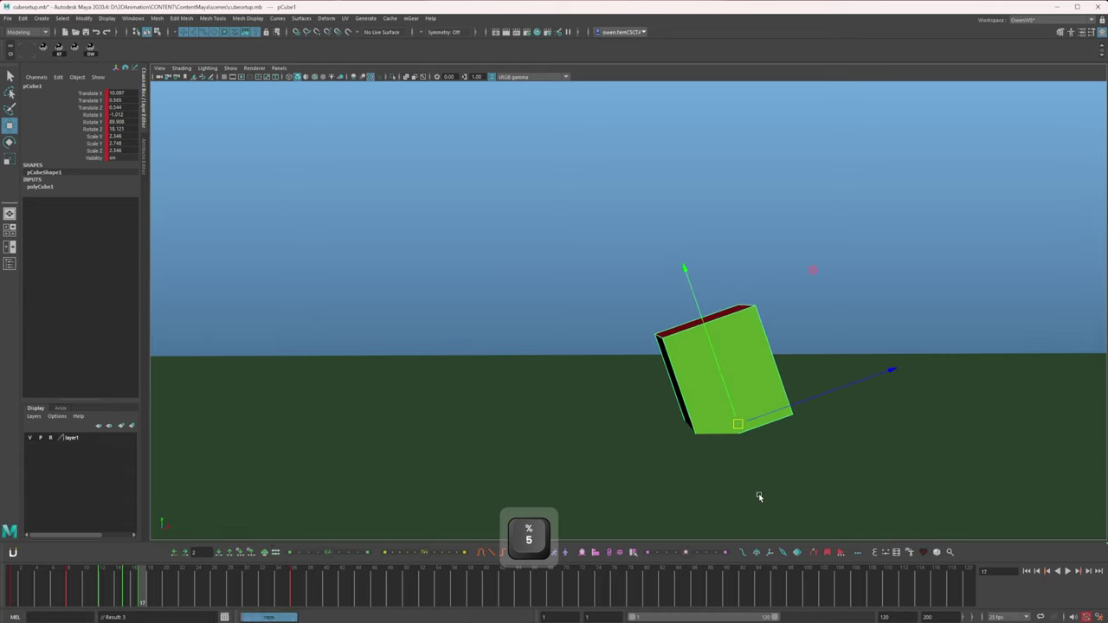
Step: Flip repeatedly between the keyframes around frame 17 to compare the tweened pose with its neighbours
{"action": "key", "text": "x"}
{"action": "key", "text": "x"}
{"action": "key", "text": "c"}
{"action": "key", "text": "x"}
{"action": "key", "text": "c"}
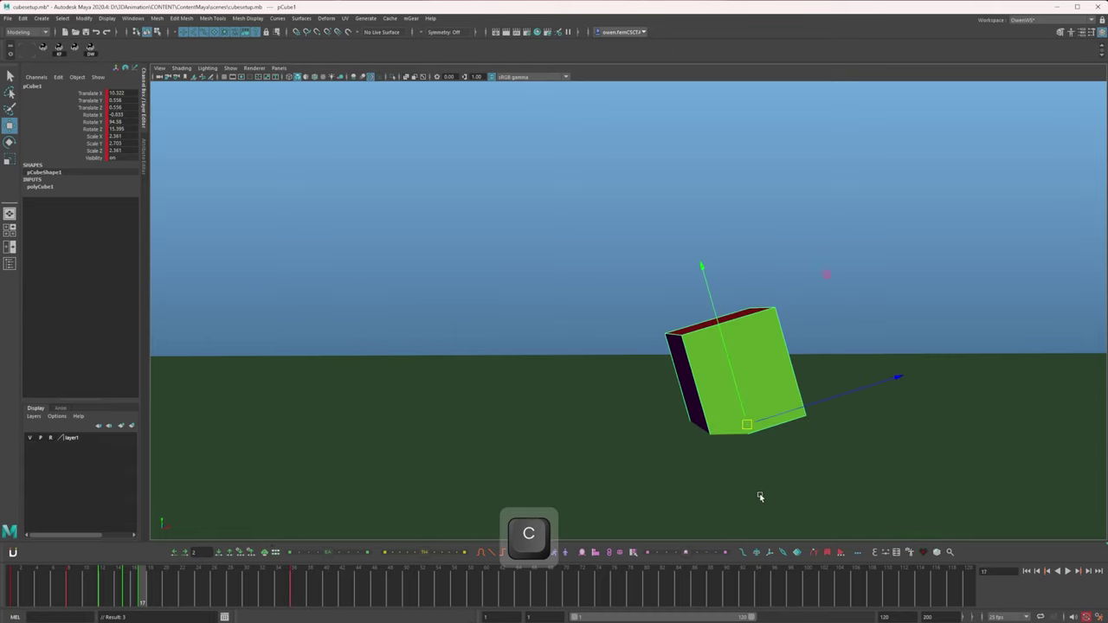
{"action": "key", "text": "x"}
{"action": "key", "text": "c"}
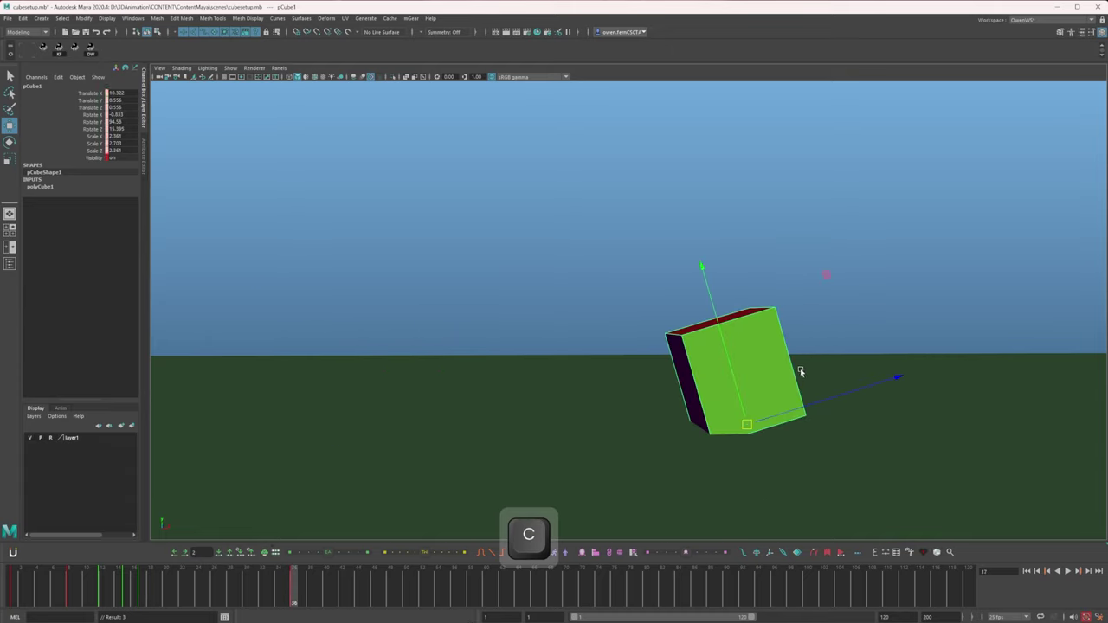
{"action": "key", "text": "x"}
{"action": "key", "text": "c"}
Step: Rotate the cube at frame 17 to about 173.7, 182.3, 185.2, and select its Rotate X, Y and Z channels
{"action": "key", "text": "e"}
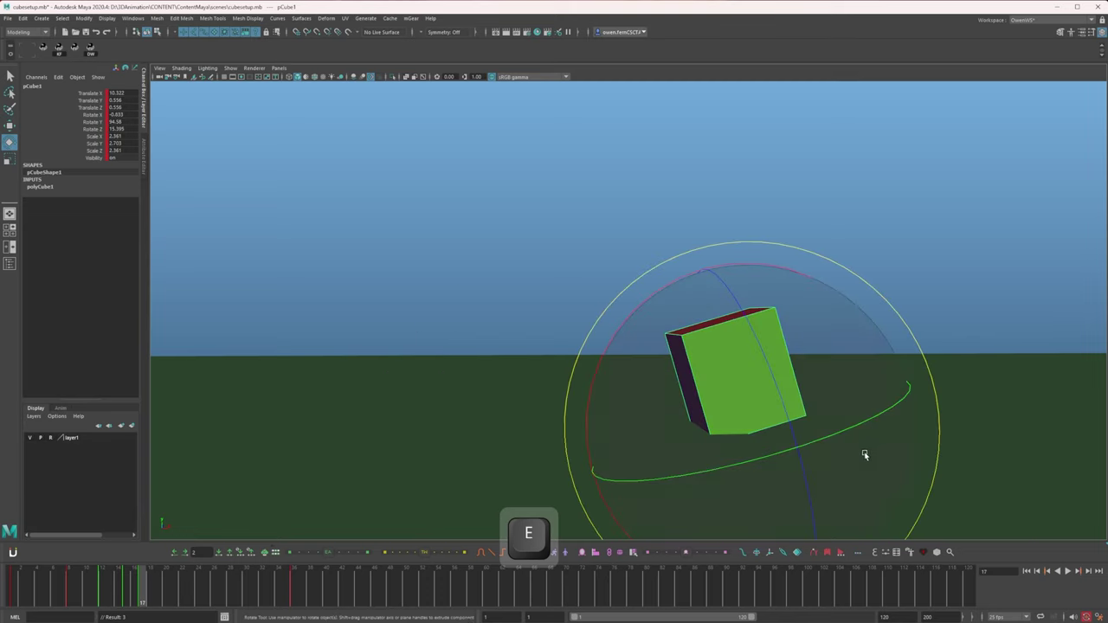
{"action": "left_click_drag", "start_coordinate": [863, 453], "coordinate": [814, 445]}
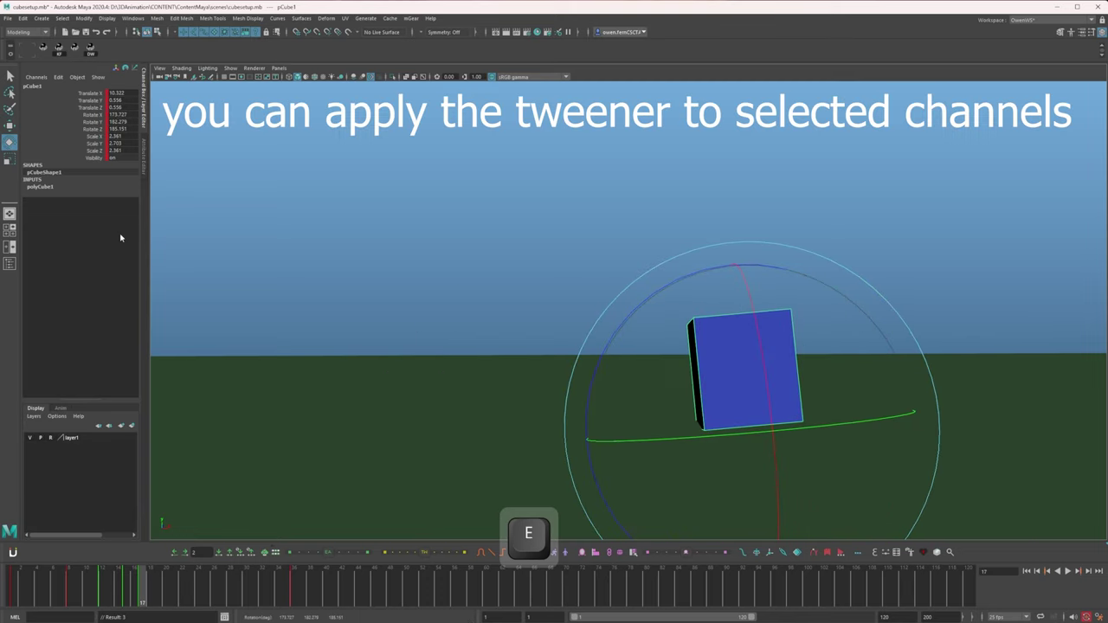
{"action": "left_click_drag", "start_coordinate": [96, 115], "coordinate": [100, 130]}
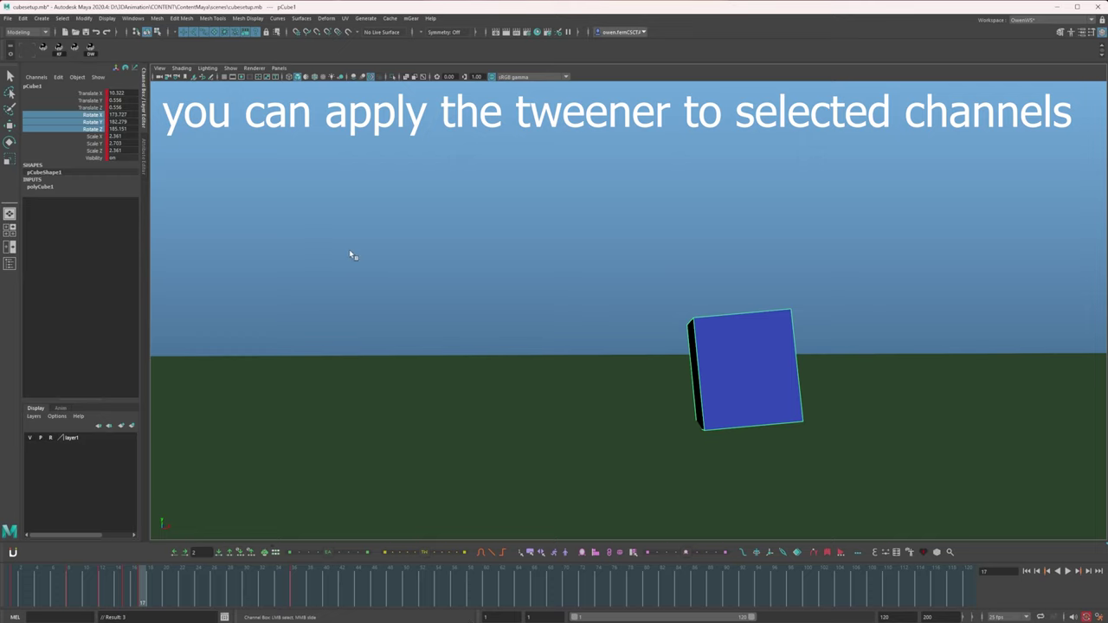
Step: Tween only the selected rotation channels at frame 17 to the previous key's values, and flip between keyframes to compare
{"action": "key", "text": "i"}
{"action": "key", "text": "x"}
{"action": "key", "text": "c"}
{"action": "key", "text": "c"}
{"action": "key", "text": "x"}
{"action": "key", "text": "x"}
{"action": "key", "text": "c"}
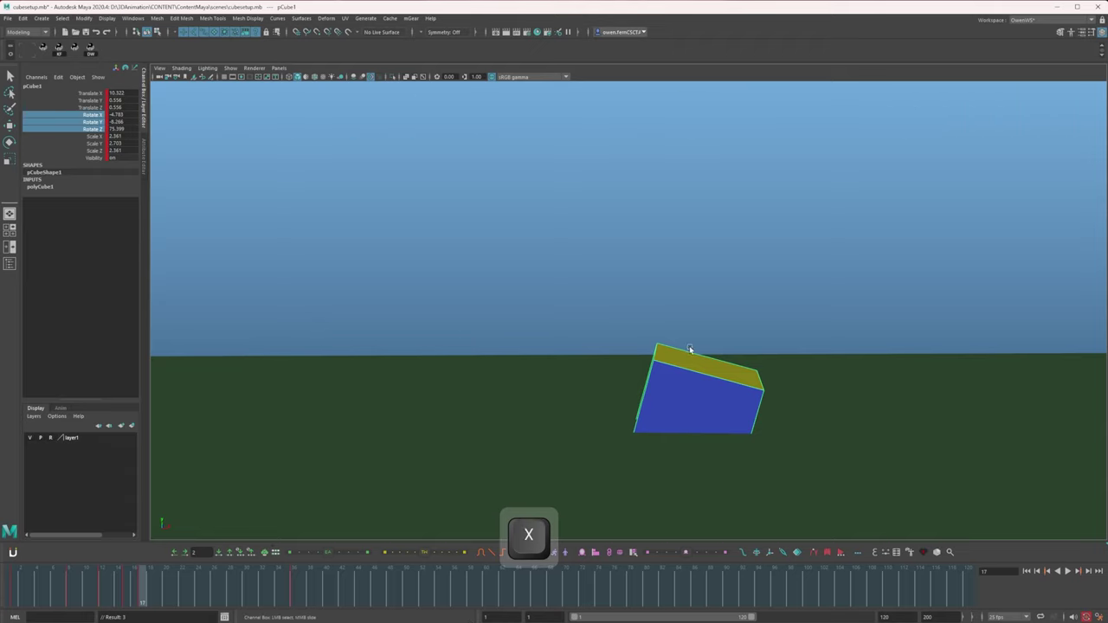
Step: Rotate the cube at frame 17 to about X -6.6, Y -6.9, Z 88.8, and compare it with the neighbouring keys
{"action": "key", "text": "c"}
{"action": "key", "text": "x"}
{"action": "key", "text": "c"}
{"action": "key", "text": "x"}
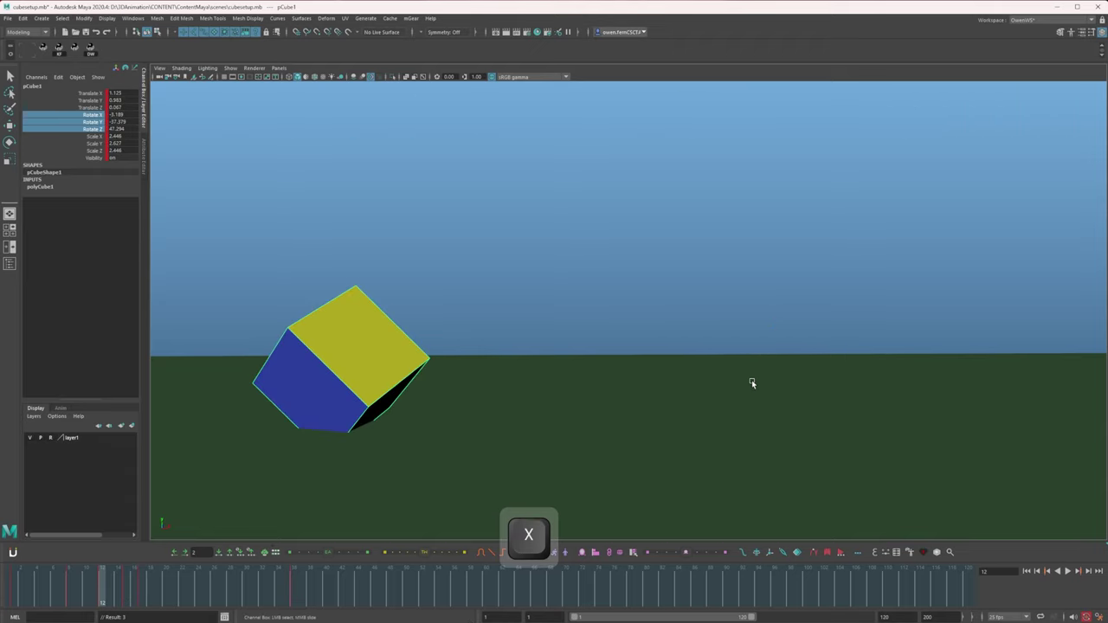
{"action": "key", "text": "c"}
{"action": "key", "text": "e"}
{"action": "left_click_drag", "start_coordinate": [827, 277], "coordinate": [791, 279]}
{"action": "key", "text": "x"}
{"action": "key", "text": "c"}
{"action": "key", "text": "x"}
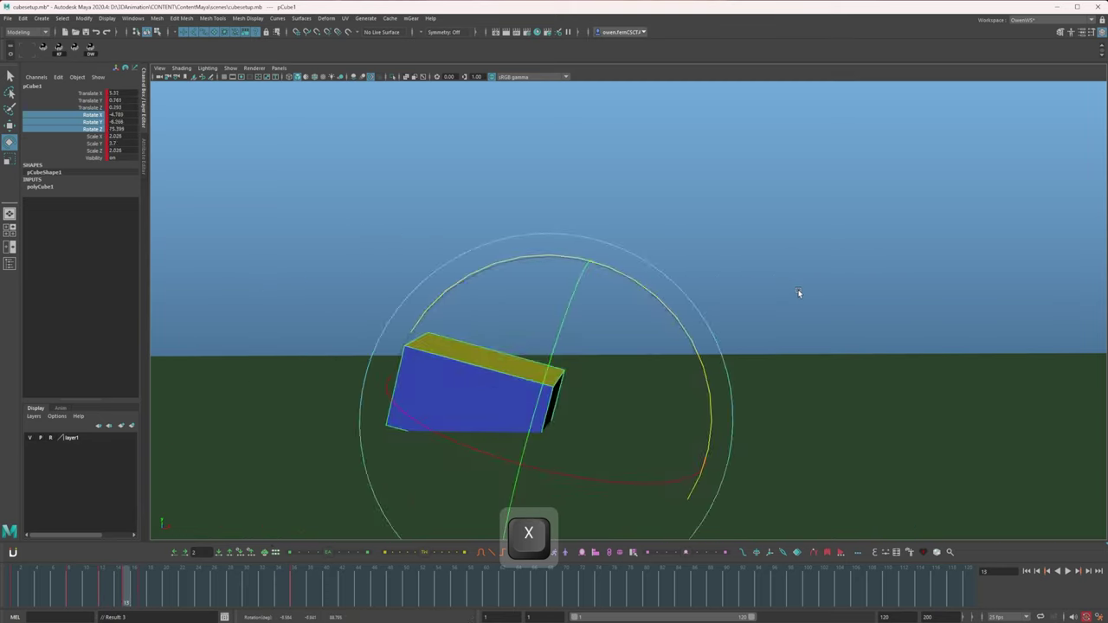
{"action": "key", "text": "c"}
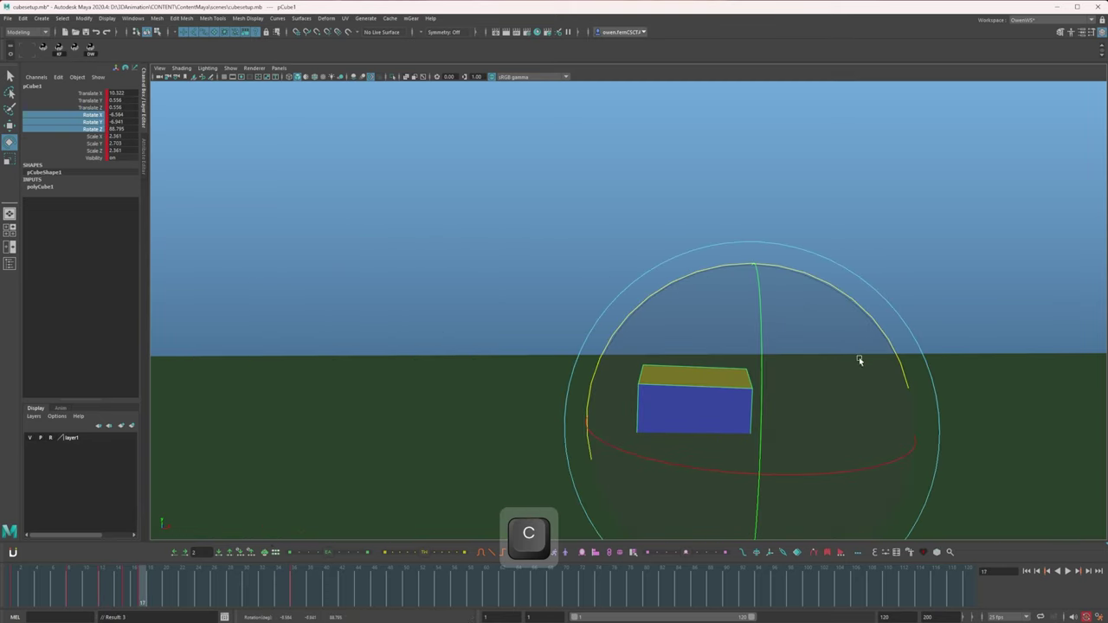
Step: Move the cube at frame 17 to about X 10.85, Y 1.14, Z 0.57, and compare it with the neighbouring keys
{"action": "key", "text": "x"}
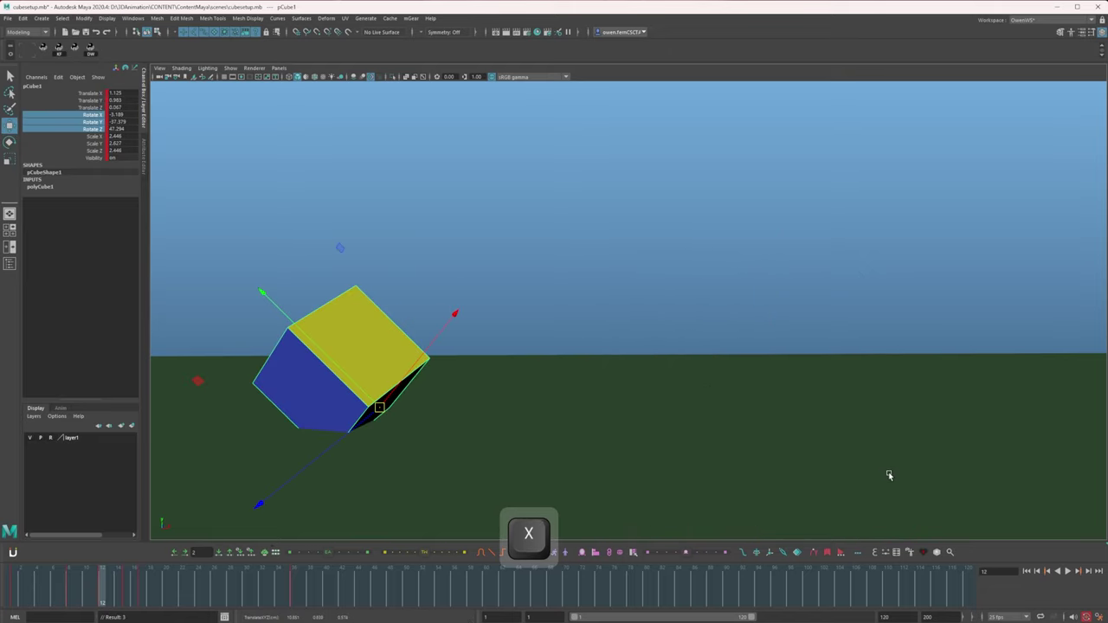
{"action": "key", "text": "c"}
{"action": "key", "text": "c"}
{"action": "key", "text": "c"}
{"action": "key", "text": "c"}
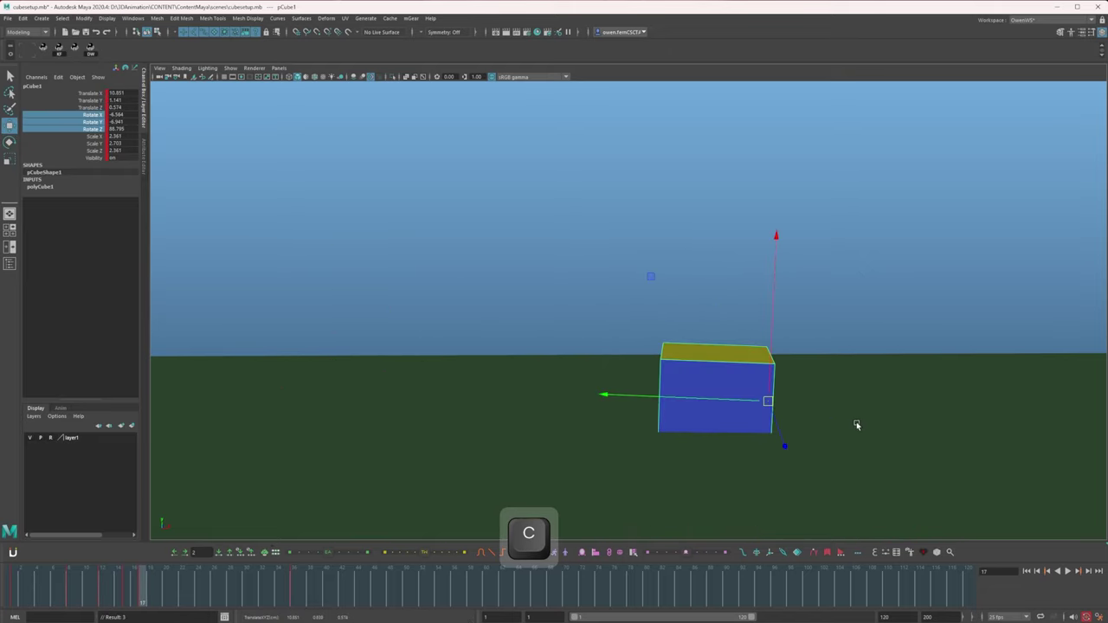
{"action": "key", "text": "c"}
{"action": "key", "text": "x"}
{"action": "key", "text": "c"}
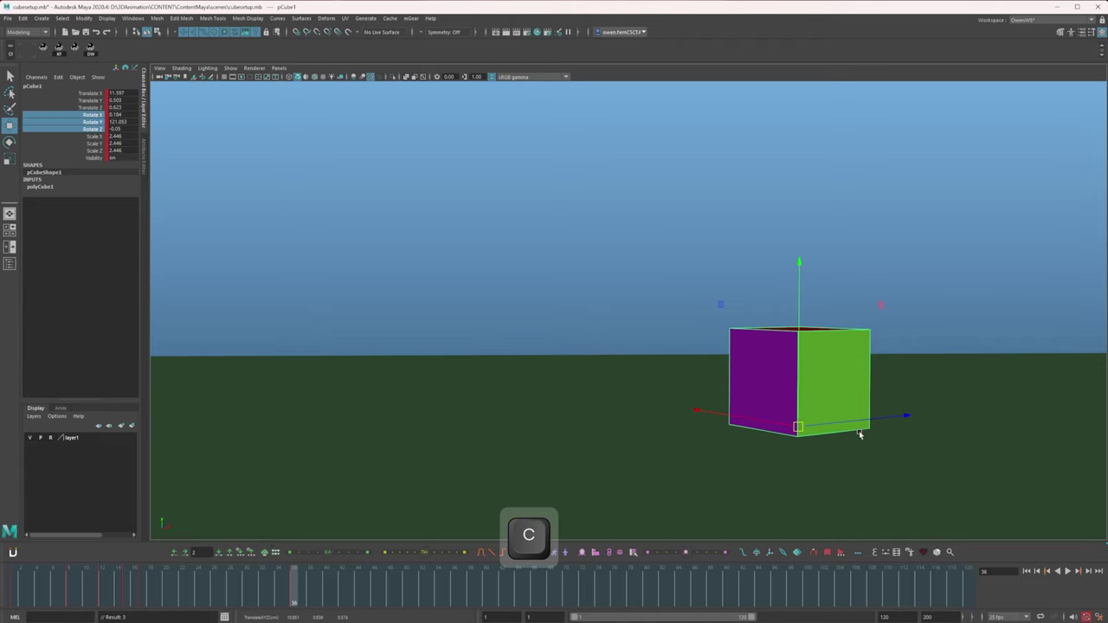
Step: Lower the cube slightly at frame 17 to about X 10.81, Y 1.03, and flip between adjacent keys to compare
{"action": "key", "text": "x"}
{"action": "key", "text": "x"}
{"action": "key", "text": "c"}
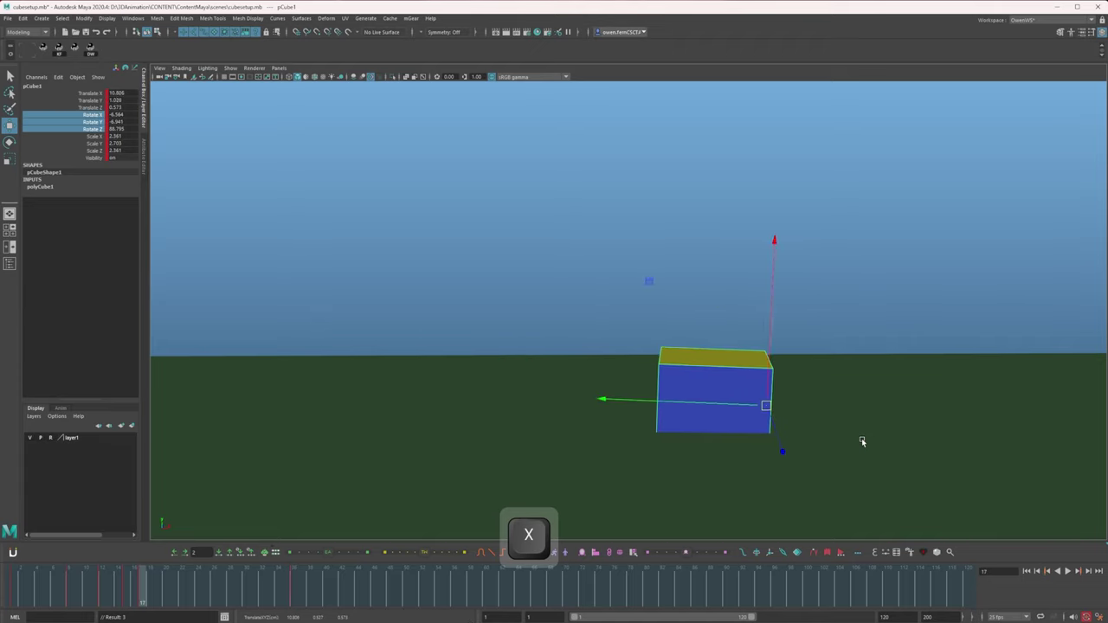
{"action": "key", "text": "x"}
{"action": "key", "text": "c"}
{"action": "key", "text": "c"}
{"action": "key", "text": "x"}
{"action": "key", "text": "c"}
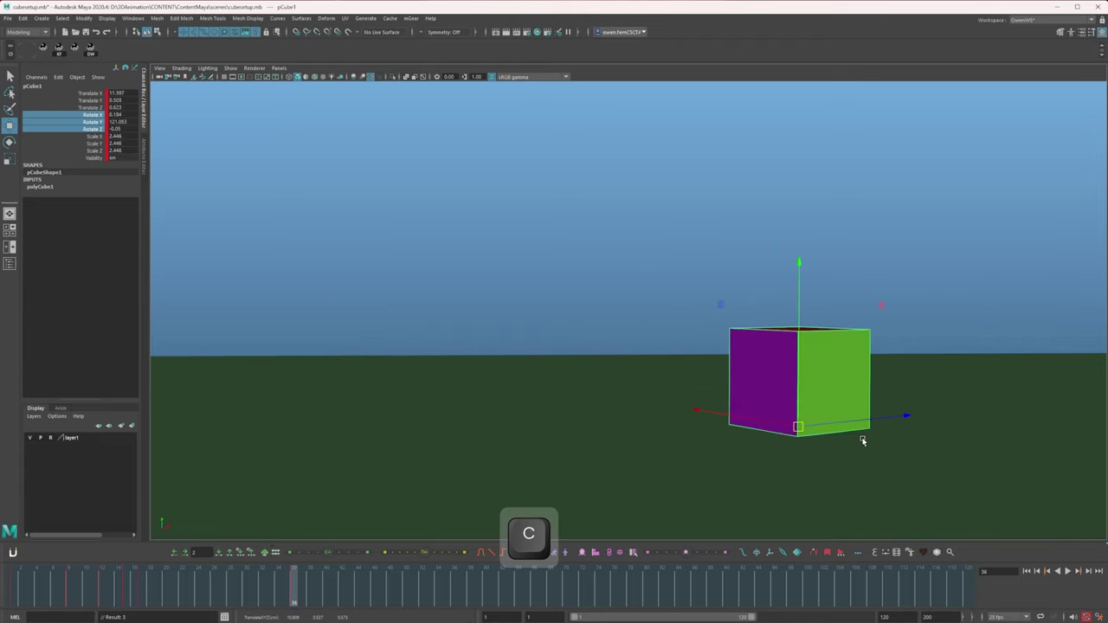
Step: At frame 20, tween only the selected rotation channels to the next key's values
{"action": "key", "text": "x"}
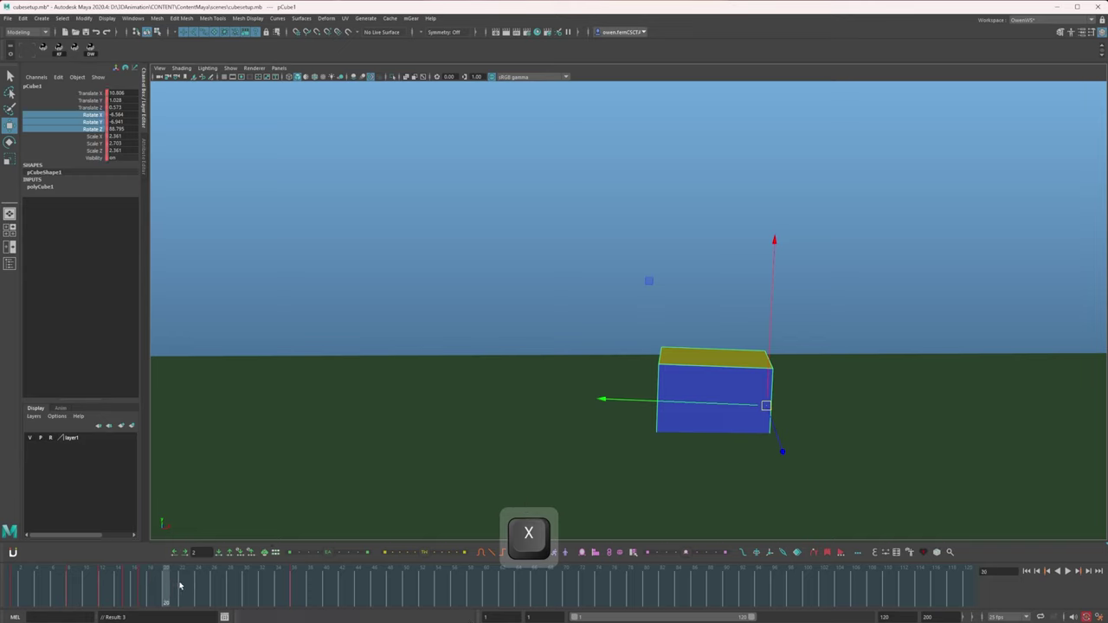
{"action": "key", "text": "e"}
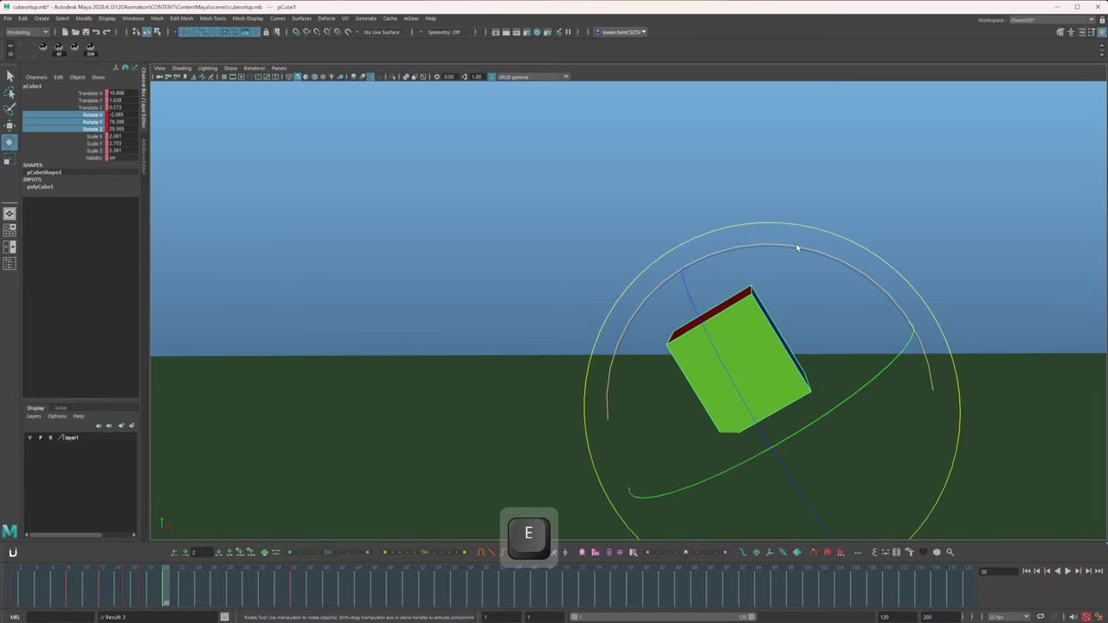
{"action": "key", "text": "x"}
{"action": "key", "text": "c"}
{"action": "key", "text": "x"}
{"action": "mouse_move", "coordinate": [841, 483]}
{"action": "left_mouse_down"}
{"action": "mouse_move", "coordinate": [876, 465]}
{"action": "mouse_move", "coordinate": [824, 475]}
{"action": "left_mouse_up"}
{"action": "key", "text": "4"}
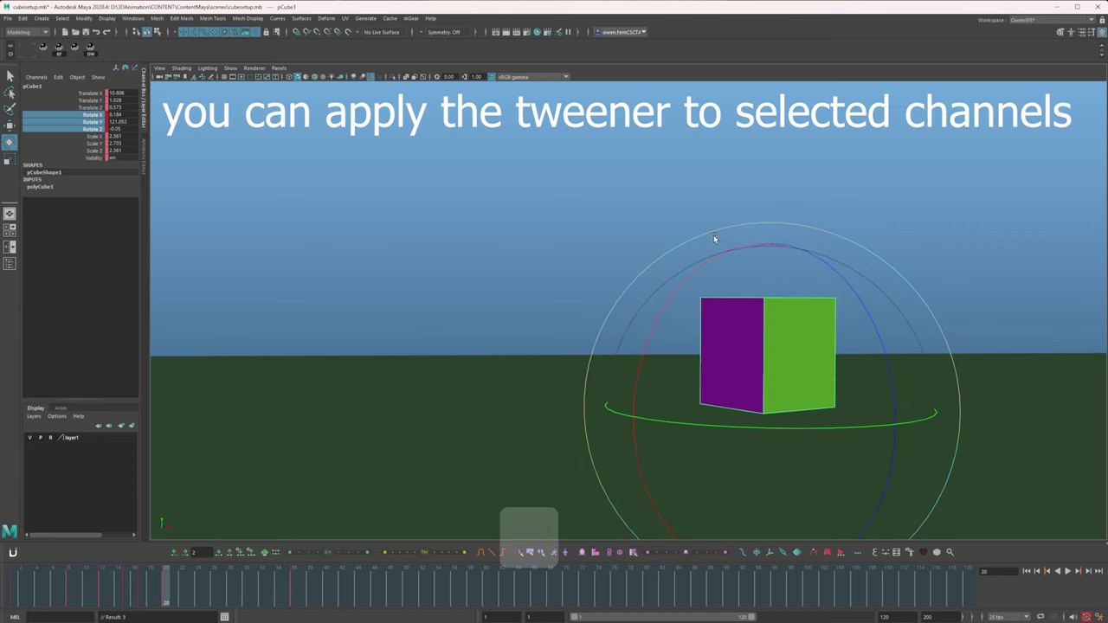
Step: Deselect the rotation channels and pose the cube in mid-air at frame 20, about Y 3.93, rotated about -183.1, -120.5, 186.4
{"action": "left_click", "coordinate": [713, 233]}
{"action": "key", "text": "x"}
{"action": "key", "text": "c"}
{"action": "key", "text": "c"}
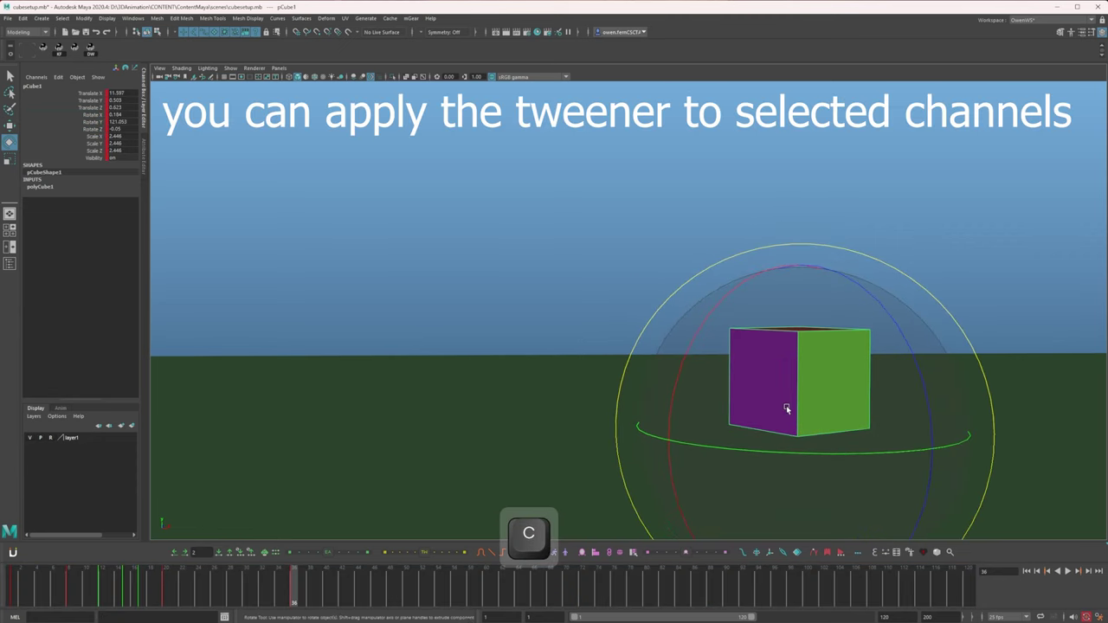
{"action": "key", "text": "x"}
{"action": "key", "text": "c"}
{"action": "left_click_drag", "start_coordinate": [864, 429], "coordinate": [800, 421]}
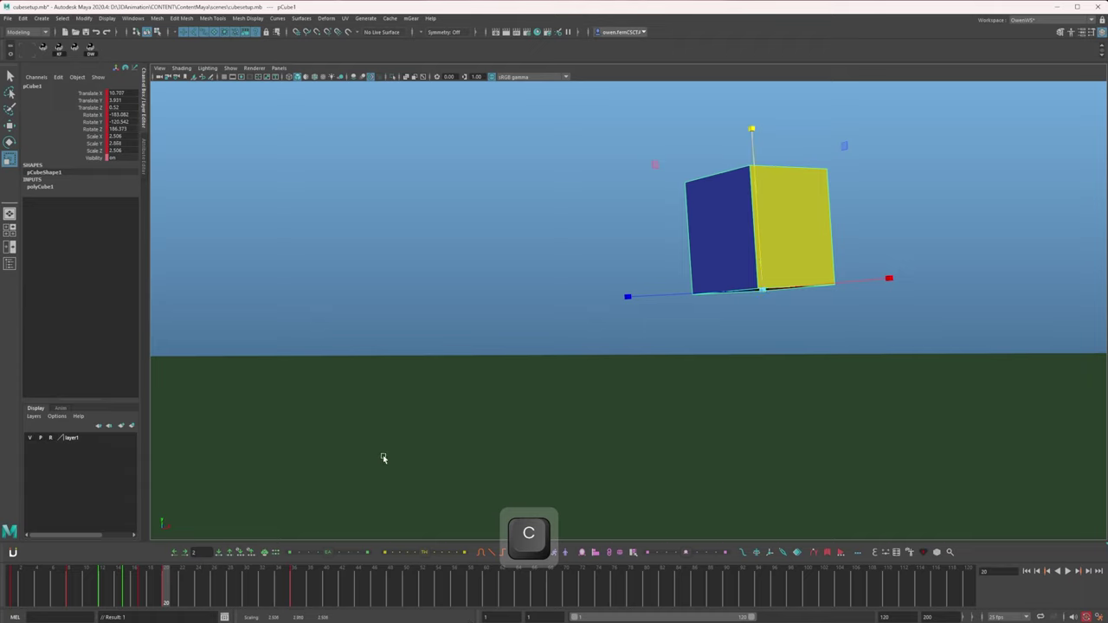
Step: Tilt and stretch the cube at frame 17 to Rotate Z about 99.2 and Scale Y about 3.57, and tween frame 19 toward frame 20
{"action": "key", "text": "x"}
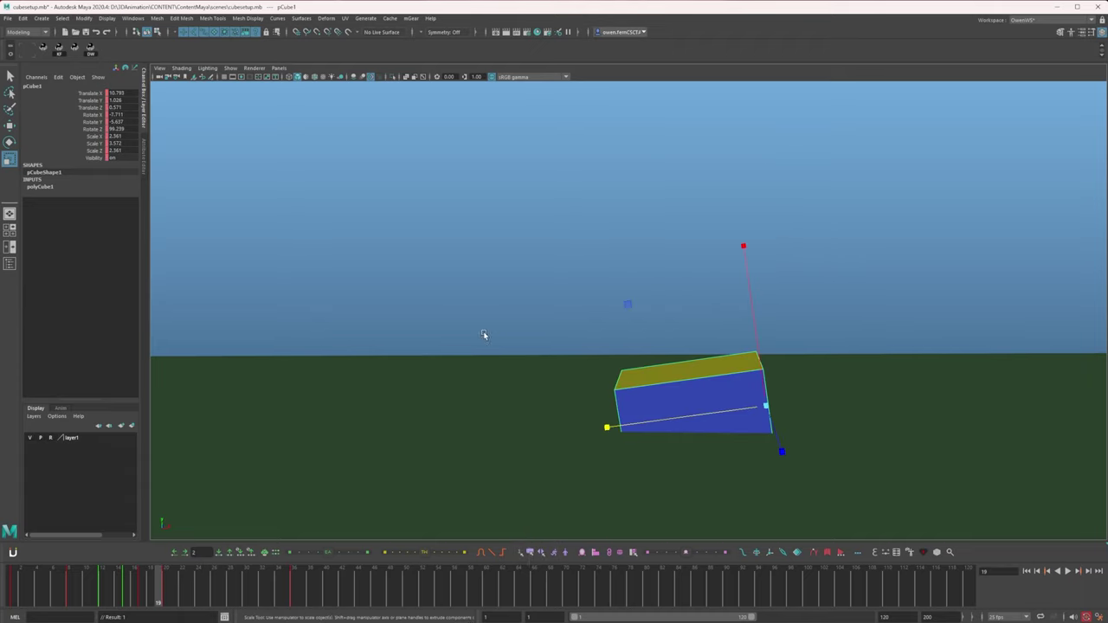
{"action": "key", "text": "c"}
{"action": "key", "text": "x"}
{"action": "key", "text": "c"}
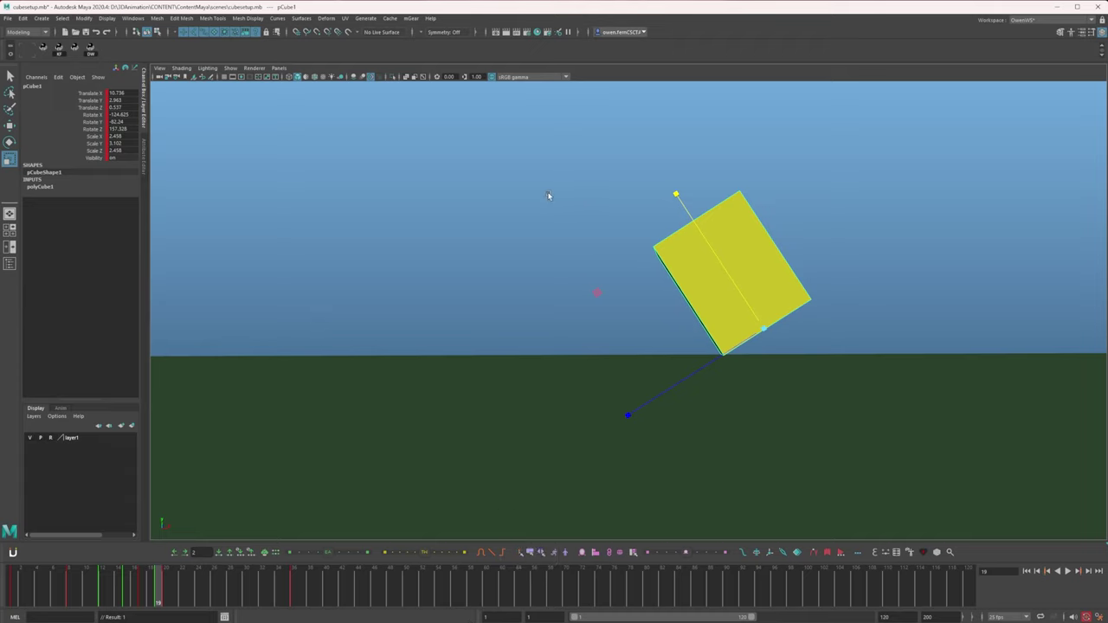
Step: At frame 19, rotate the cube to Z about 171.6, stretch it vertically and move it to about X 10.15, Y 2.53
{"action": "key", "text": "c"}
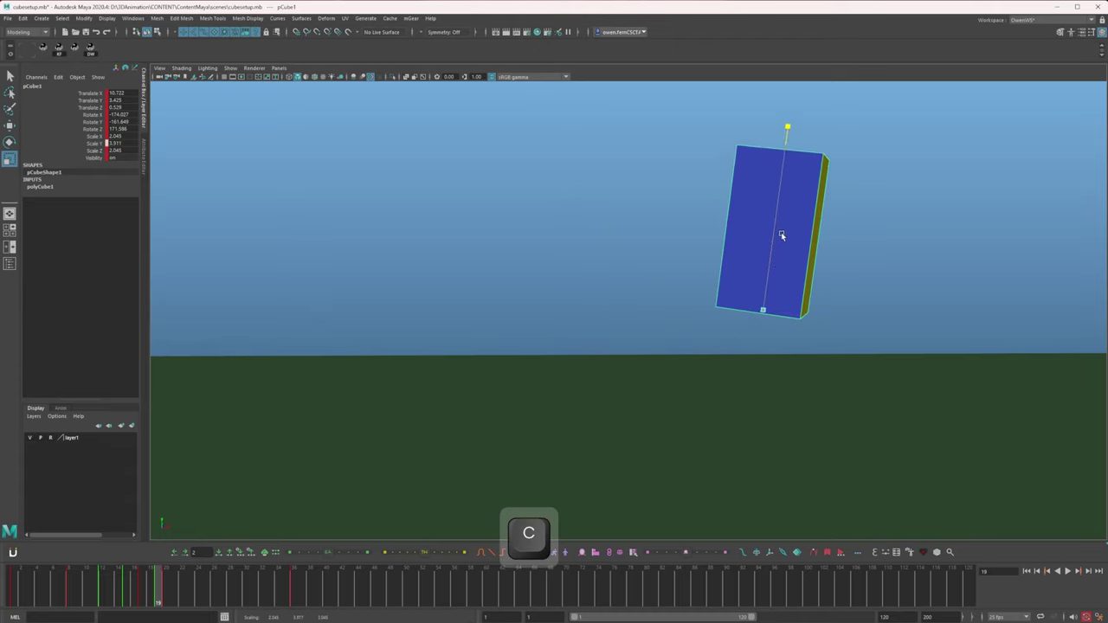
{"action": "key", "text": "x"}
{"action": "key", "text": "c"}
{"action": "key", "text": "w"}
{"action": "middle_click_drag", "start_coordinate": [837, 272], "coordinate": [816, 307]}
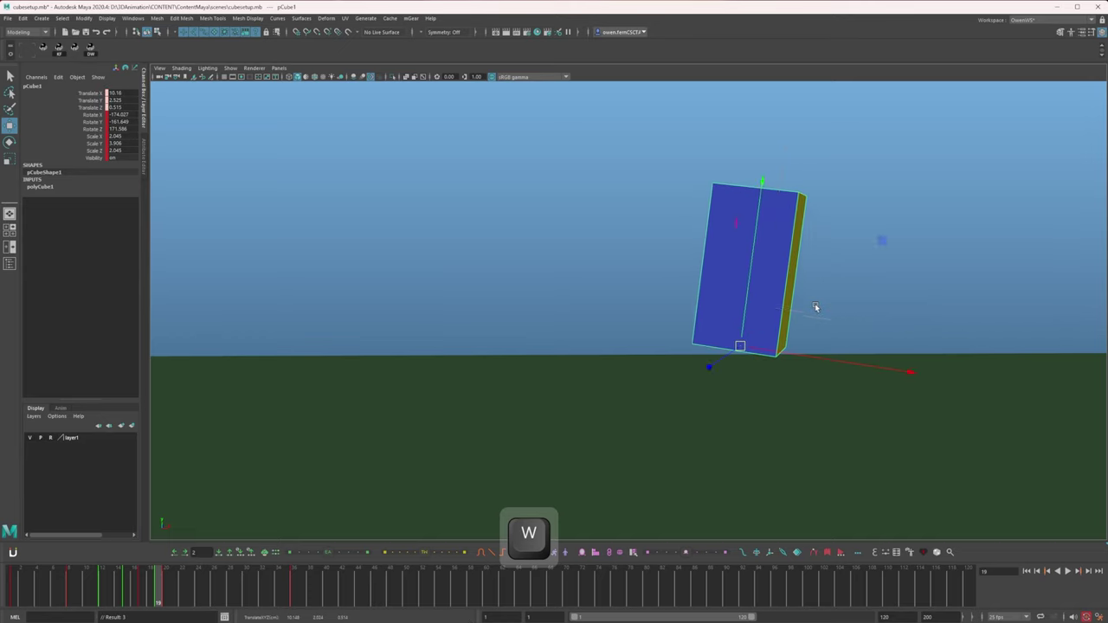
Step: Rotate the cube at frame 17 to about -9.0, -3.2, 115.7, and move it to about X 11.13, Y 1.04, Z 0.58
{"action": "key", "text": "x"}
{"action": "key", "text": "e"}
{"action": "key", "text": "c"}
{"action": "key", "text": "x"}
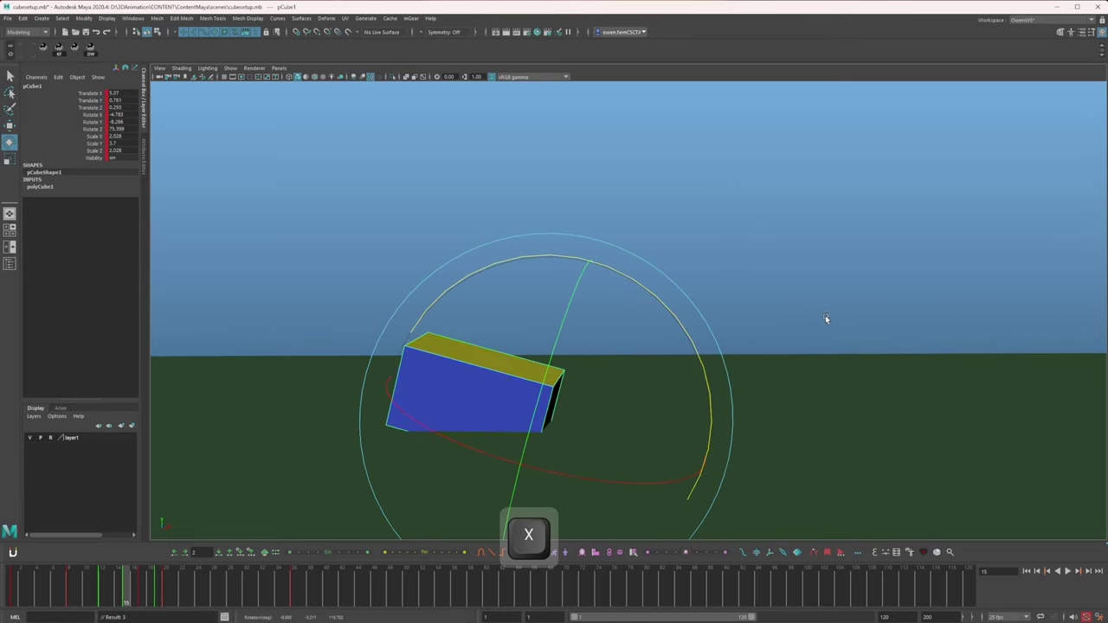
{"action": "key", "text": "c"}
{"action": "key", "text": "w"}
{"action": "key", "text": "x"}
{"action": "key", "text": "c"}
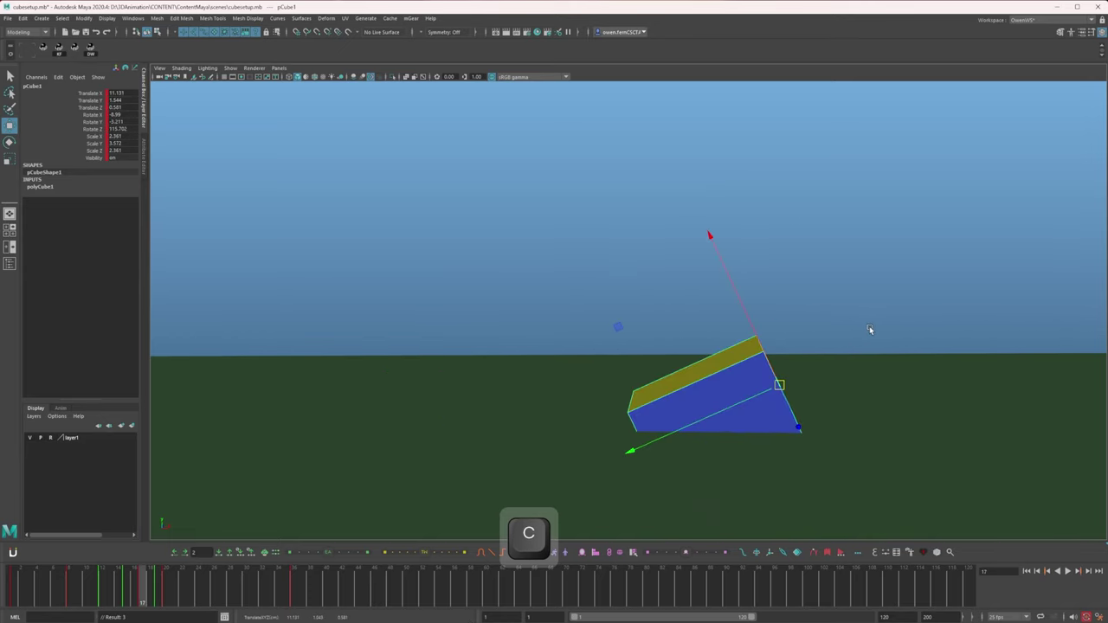
Step: Nudge the cube slightly downward and flip through the keys up to frame 20 to compare the poses
{"action": "key", "text": "x"}
{"action": "key", "text": "x"}
{"action": "key", "text": "c"}
{"action": "key", "text": "w"}
{"action": "middle_click_drag", "start_coordinate": [872, 335], "coordinate": [870, 342]}
{"action": "key", "text": "c"}
{"action": "key", "text": "x"}
{"action": "key", "text": "c"}
{"action": "key", "text": "c"}
{"action": "key", "text": "c"}
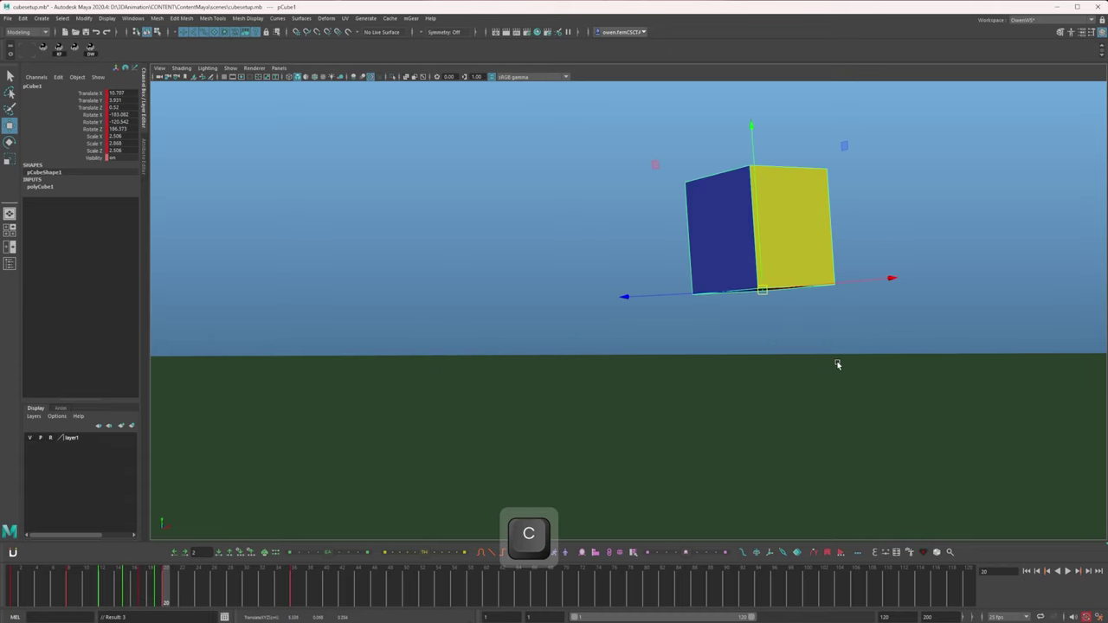
Step: Rotate the stretched cube at frame 19 to about X -172, Z 166
{"action": "key", "text": "x"}
{"action": "key", "text": "c"}
{"action": "key", "text": "x"}
{"action": "key", "text": "c"}
{"action": "key", "text": "e"}
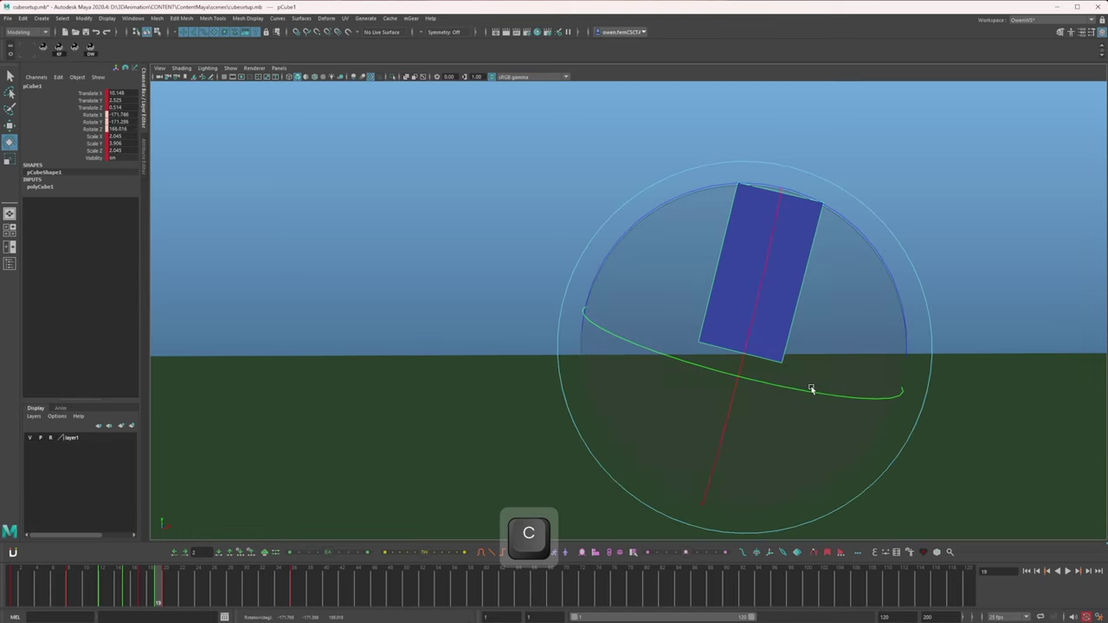
{"action": "left_click_drag", "start_coordinate": [811, 387], "coordinate": [808, 387]}
Step: Flip through the keyframes to the final pose, and shift the frame 20 key to frame 21
{"action": "key", "text": "x"}
{"action": "key", "text": "x"}
{"action": "key", "text": "c"}
{"action": "key", "text": "c"}
{"action": "key", "text": "c"}
{"action": "key", "text": "c"}
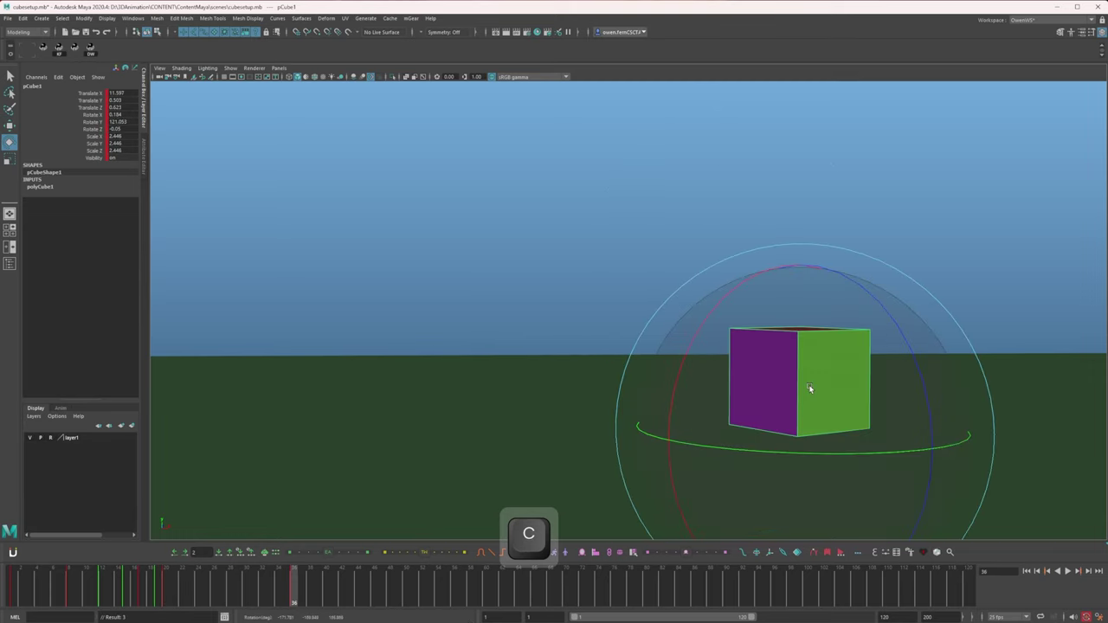
{"action": "key", "text": "c"}
{"action": "key", "text": "alt+v"}
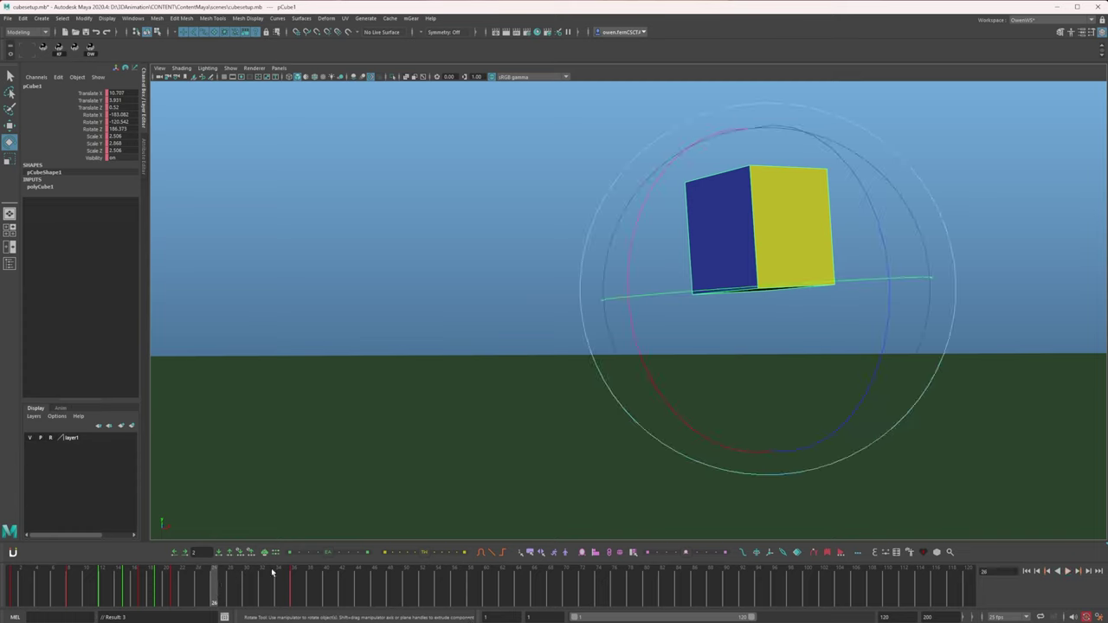
Step: Tween the cube at frame 26 about a third toward the final key, and return only its rotation channels to the previous key's values
{"action": "key", "text": "3"}
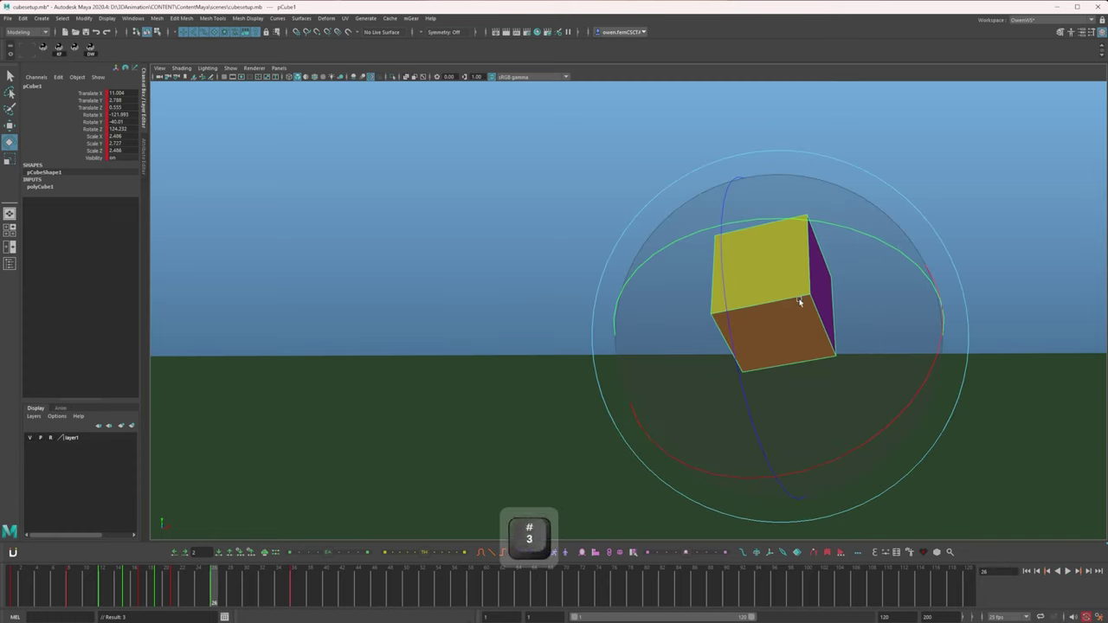
{"action": "left_click_drag", "start_coordinate": [93, 115], "coordinate": [96, 123]}
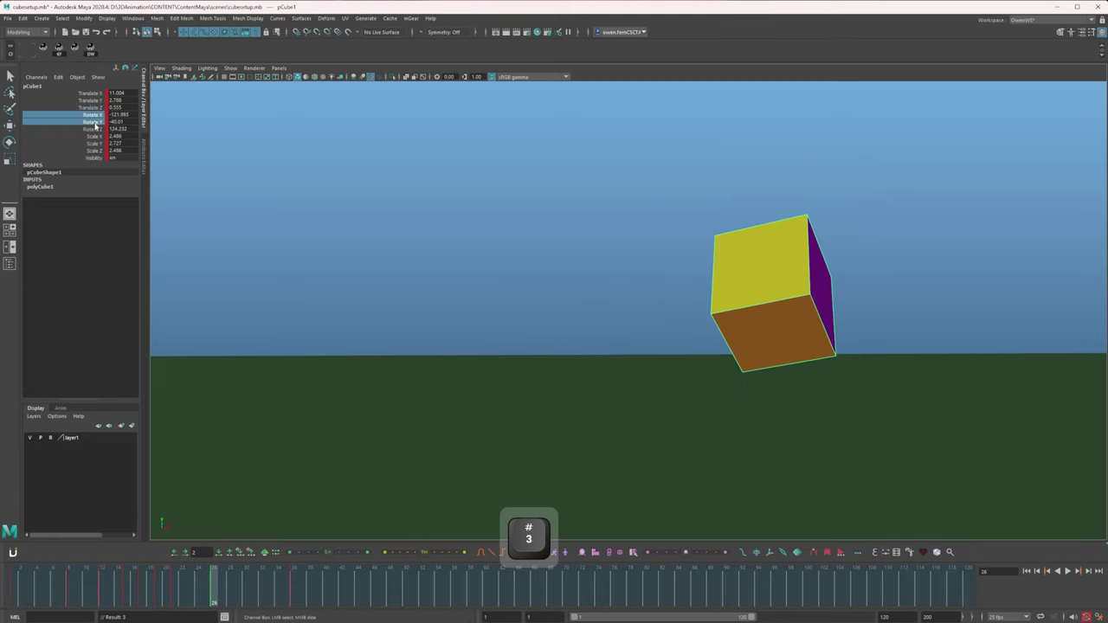
{"action": "left_click", "coordinate": [384, 553]}
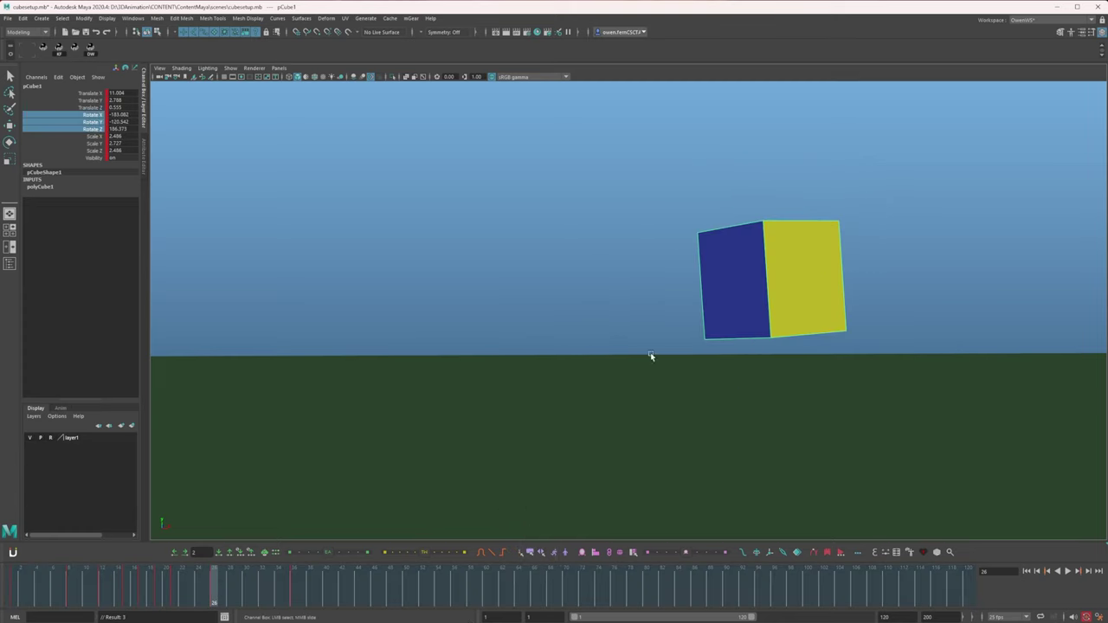
Step: Spin the cube at frame 26 to about X -358, Y -162, Z 363, and compare it with adjacent keys
{"action": "key", "text": "c"}
{"action": "key", "text": "e"}
{"action": "left_click_drag", "start_coordinate": [853, 336], "coordinate": [587, 371]}
{"action": "key", "text": "x"}
{"action": "key", "text": "x"}
{"action": "key", "text": "c"}
{"action": "key", "text": "c"}
Step: Raise the cube at frame 26 to about X 10.97, Y 4.44, Z 0.53, and compare the neighbouring keys
{"action": "key", "text": "w"}
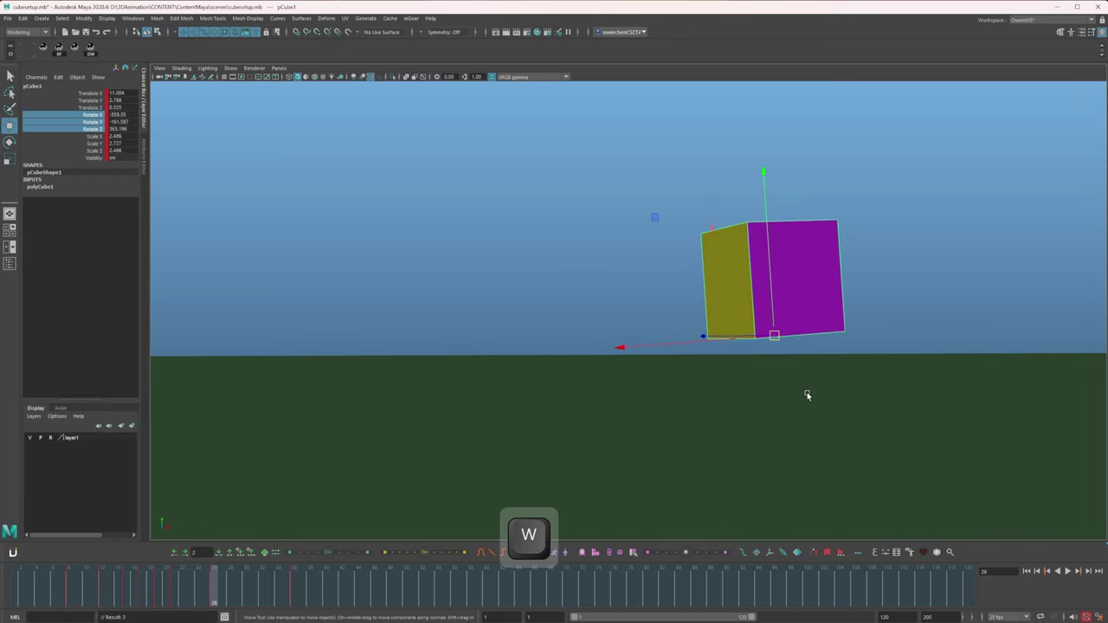
{"action": "key", "text": "c"}
{"action": "right_click", "coordinate": [799, 426], "text": "ctrl+shift"}
{"action": "key", "text": "x"}
{"action": "key", "text": "c"}
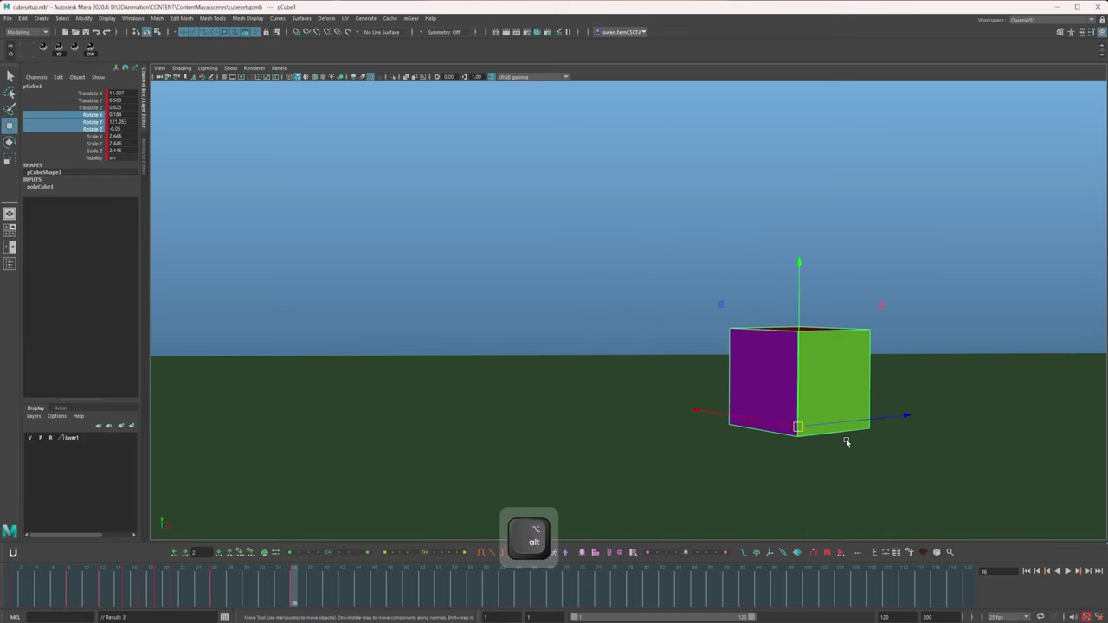
{"action": "key", "text": "alt+d"}
{"action": "key", "text": "x"}
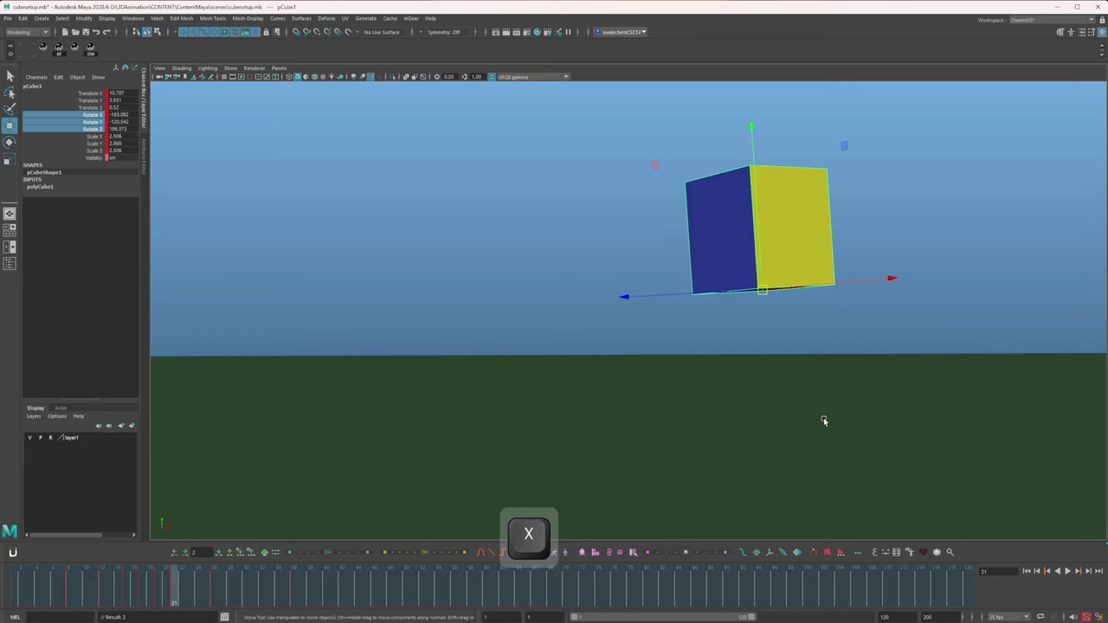
Step: Check the keys around frame 21 and rotate the cube at frame 26 to about -358.3, -152.4, 362.9
{"action": "key", "text": "x"}
{"action": "key", "text": "c"}
{"action": "key", "text": "c"}
{"action": "key", "text": "x"}
{"action": "key", "text": "x"}
{"action": "key", "text": "x"}
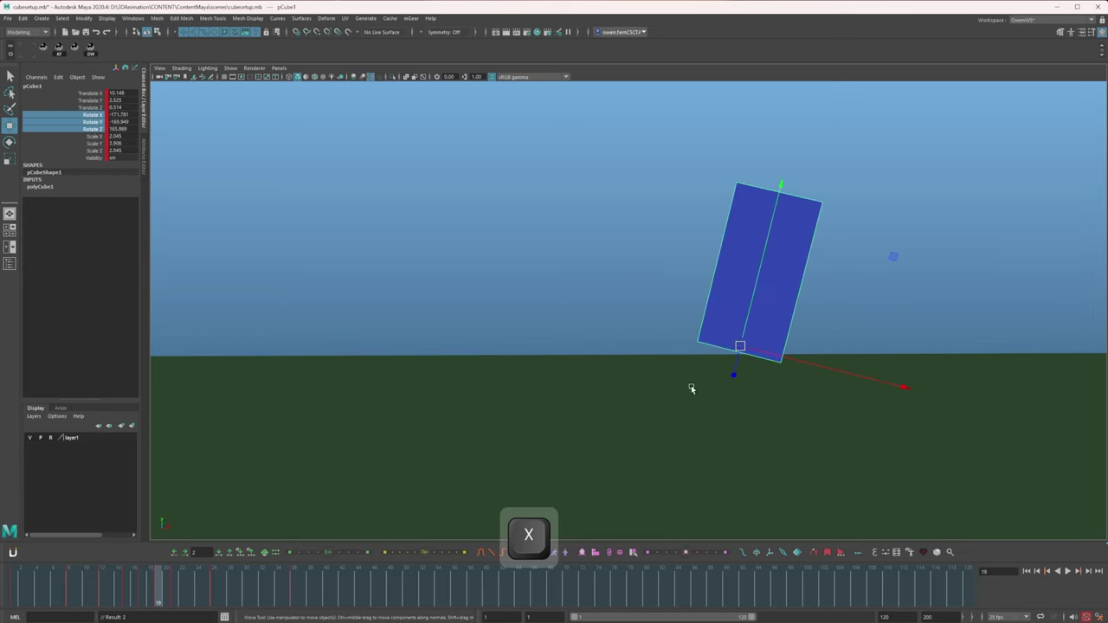
{"action": "key", "text": "c"}
{"action": "key", "text": "c"}
{"action": "key", "text": "e"}
{"action": "left_click_drag", "start_coordinate": [818, 261], "coordinate": [840, 260]}
{"action": "key", "text": "c"}
{"action": "key", "text": "q"}
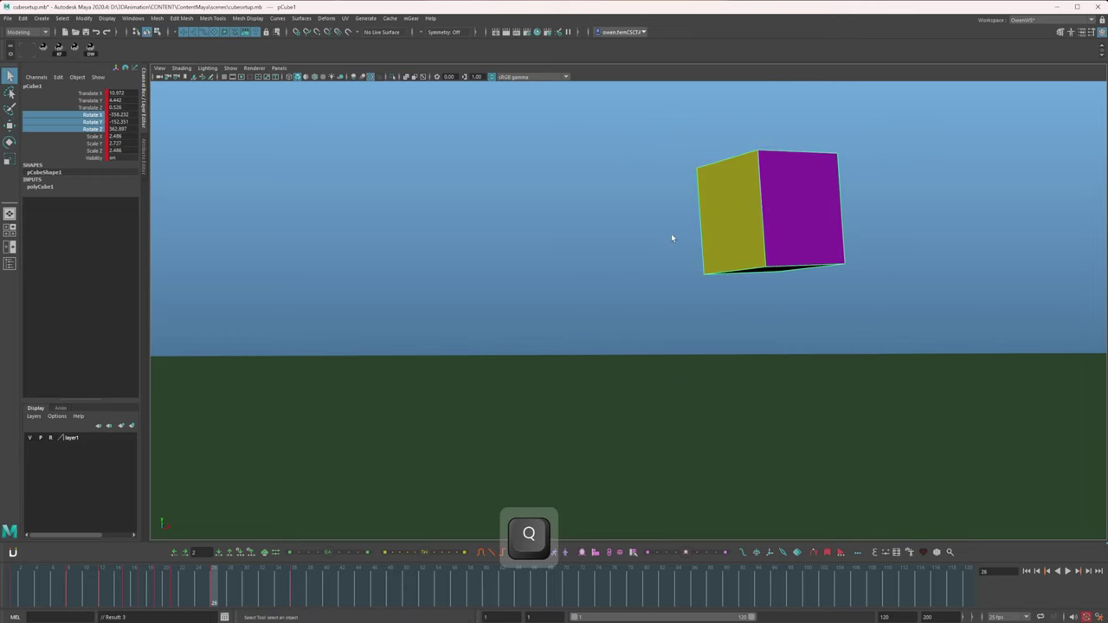
Step: Apply the Euler Filter to the cube's animation curves in the Graph Editor, and close the editor
{"action": "key", "text": "F2"}
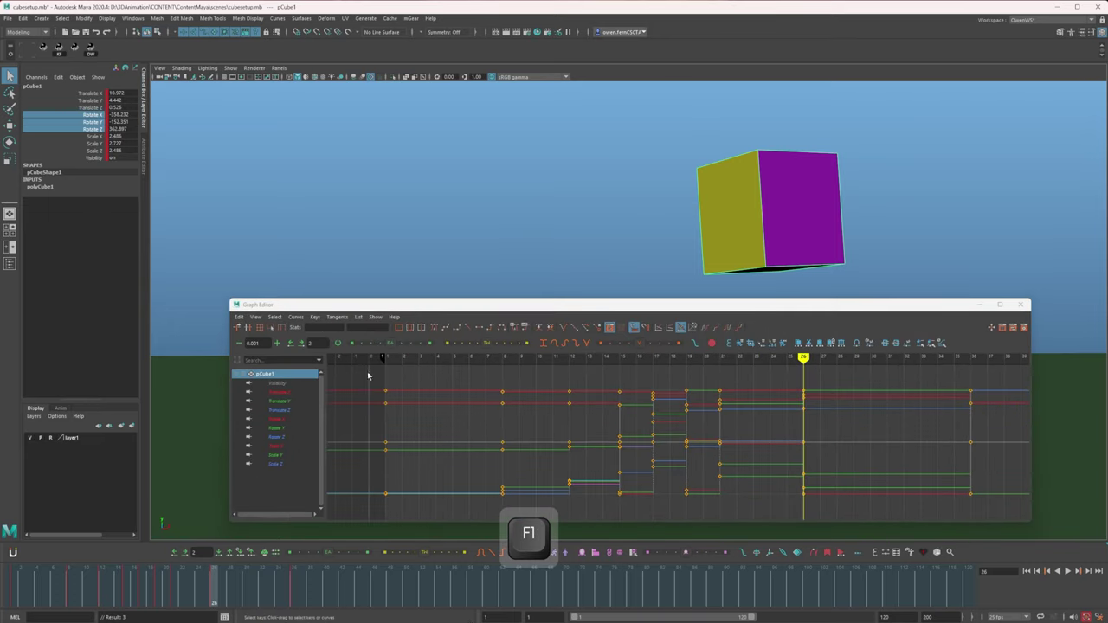
{"action": "left_click", "coordinate": [295, 317]}
{"action": "left_click", "coordinate": [322, 441]}
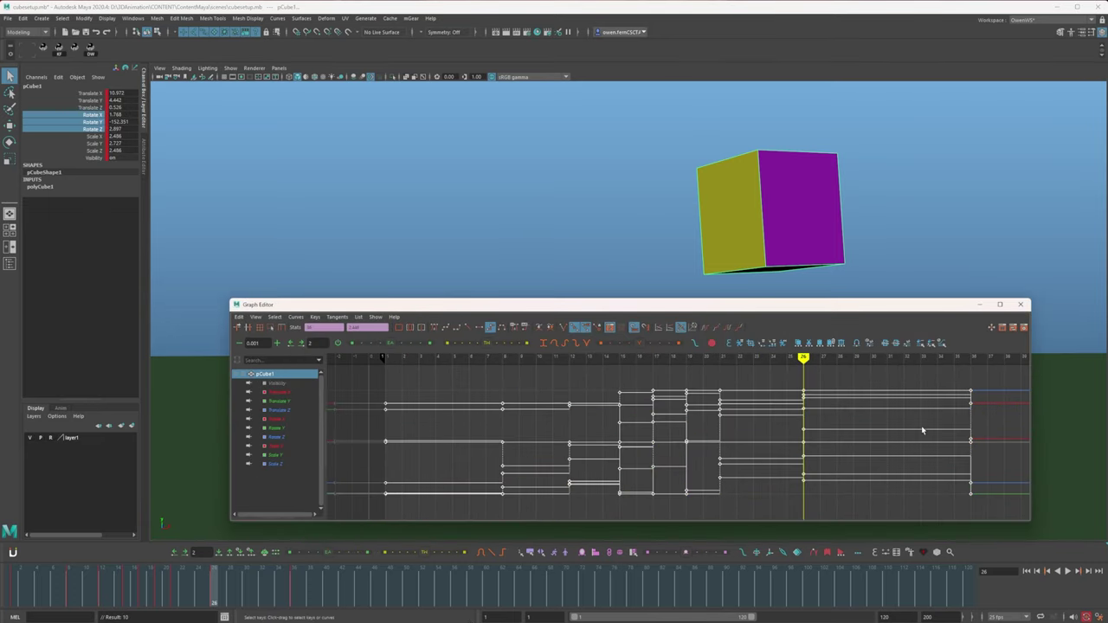
{"action": "left_click", "coordinate": [922, 431]}
{"action": "left_click", "coordinate": [1021, 304]}
Step: Add an in-between for the cube at frame 23, between the keys at 21 and 26, and step forward to frame 26
{"action": "key", "text": "x"}
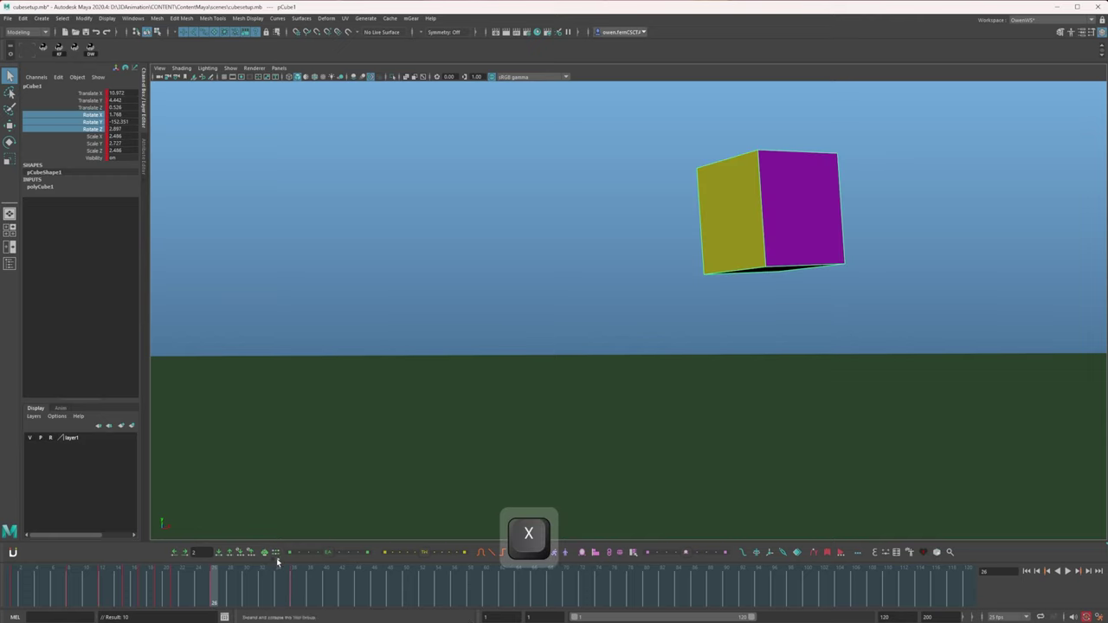
{"action": "left_click_drag", "start_coordinate": [276, 574], "coordinate": [214, 577]}
{"action": "key", "text": "c"}
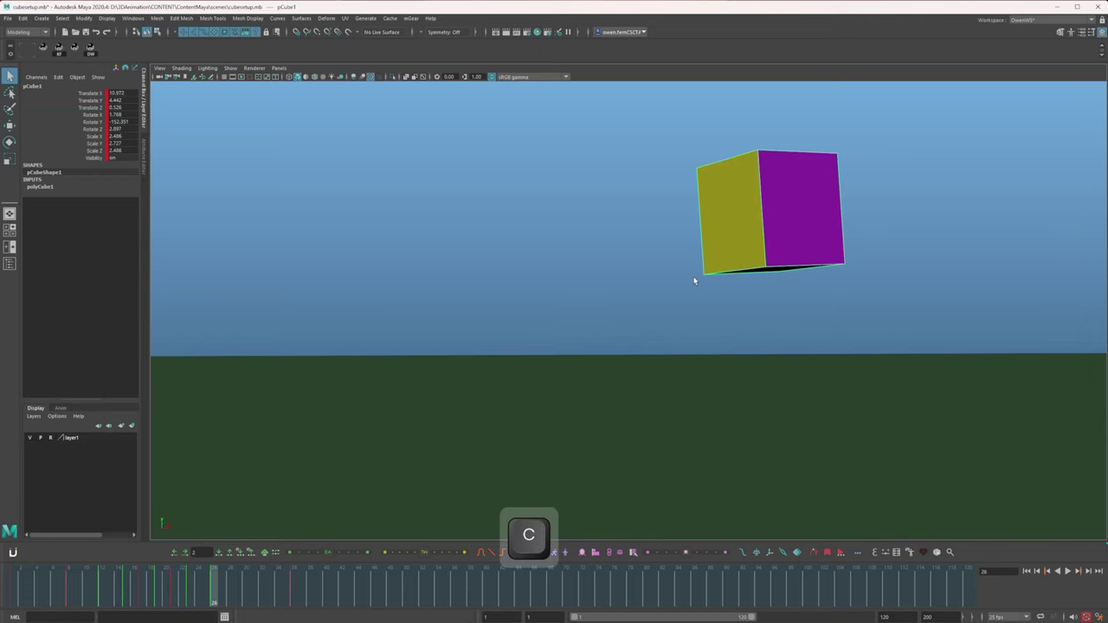
Step: Add an in-between for the cube at frame 29, favouring the pose at frame 26
{"action": "key", "text": "x"}
{"action": "key", "text": "x"}
{"action": "key", "text": "c"}
{"action": "key", "text": "1"}
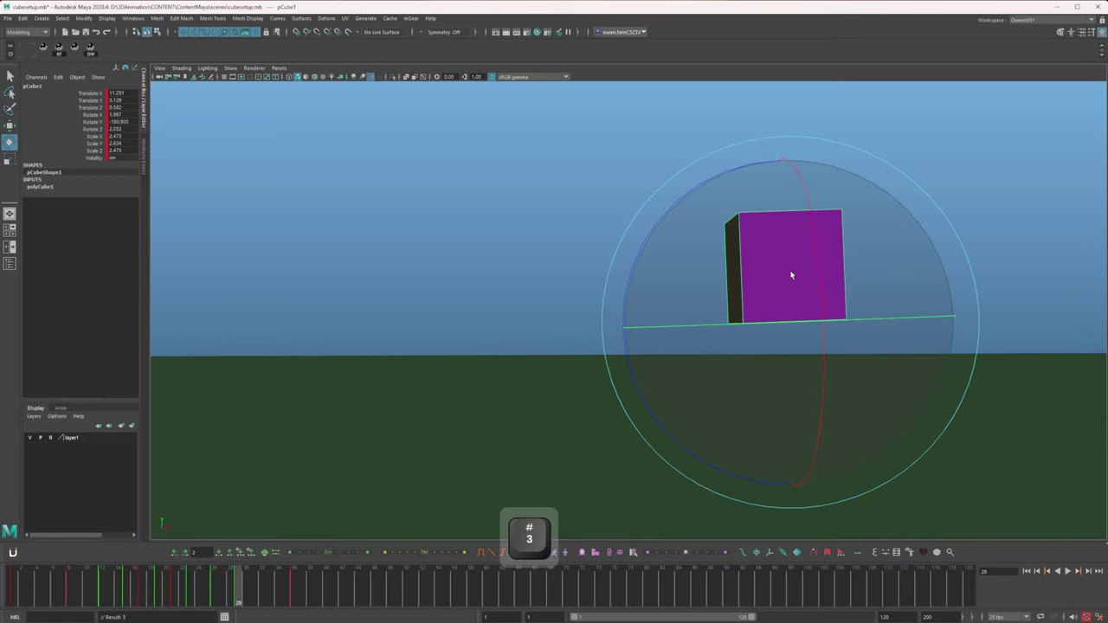
{"action": "key", "text": "2"}
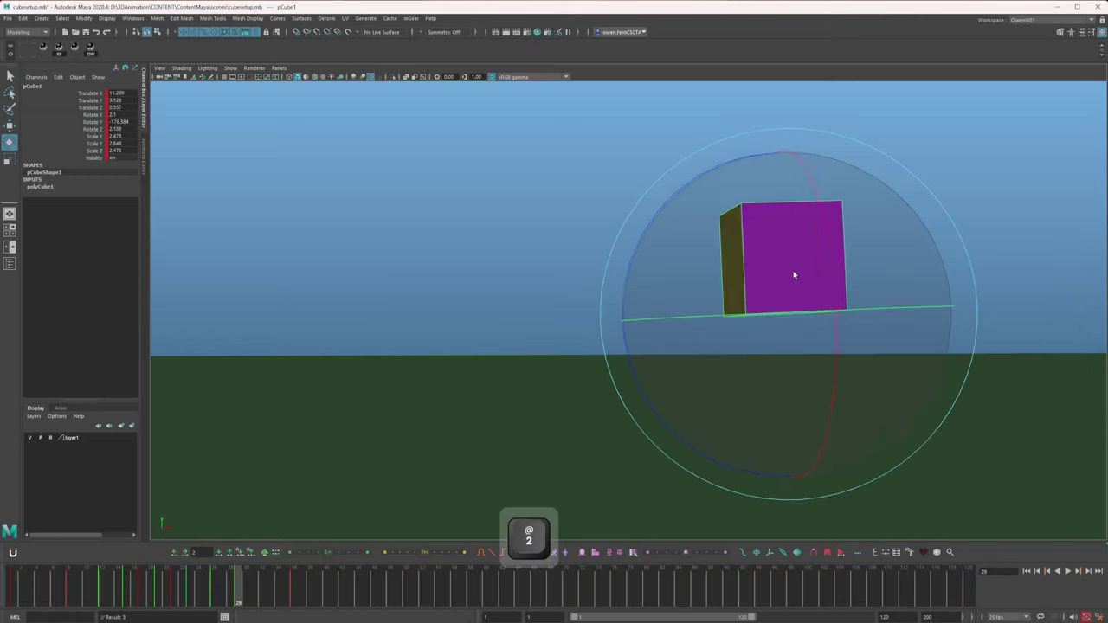
Step: Squash the cube at frame 34 into a landing pose, scaled to about 2.70, 1.62, 2.70
{"action": "left_click", "coordinate": [279, 575]}
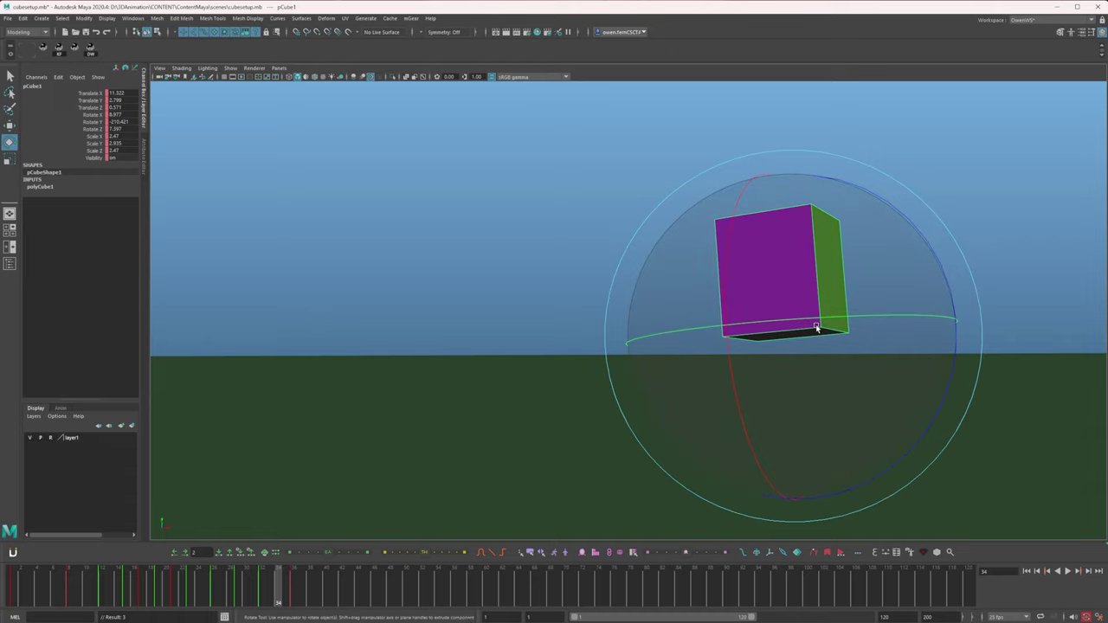
{"action": "key", "text": "9"}
{"action": "key", "text": "F5"}
{"action": "key", "text": "w"}
{"action": "key", "text": "x"}
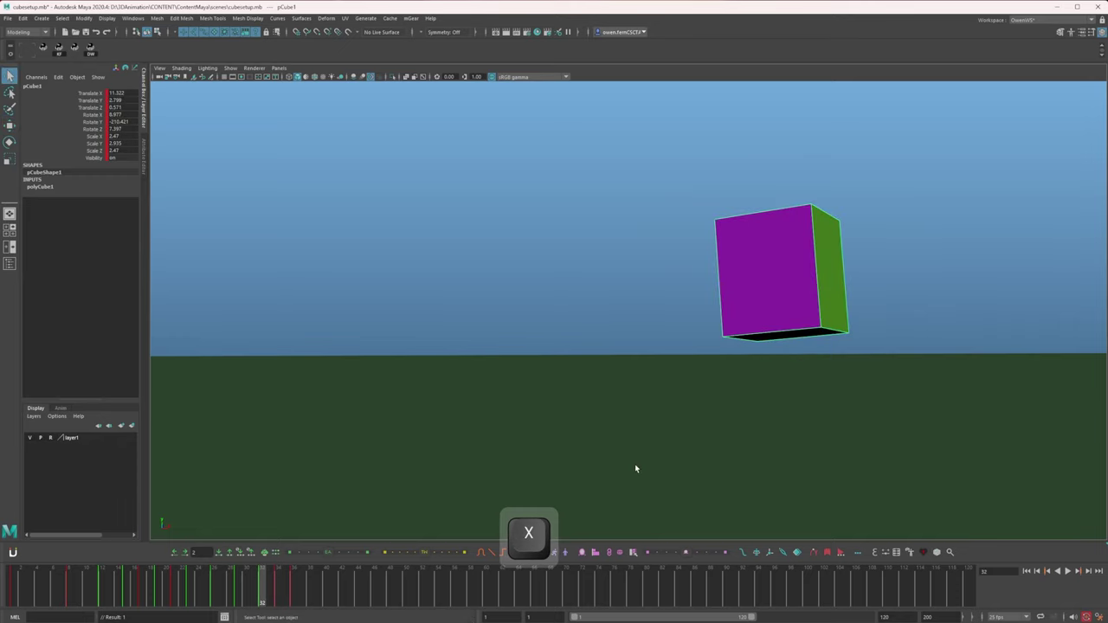
{"action": "key", "text": "w"}
{"action": "key", "text": "r"}
{"action": "left_click_drag", "start_coordinate": [813, 353], "coordinate": [806, 407]}
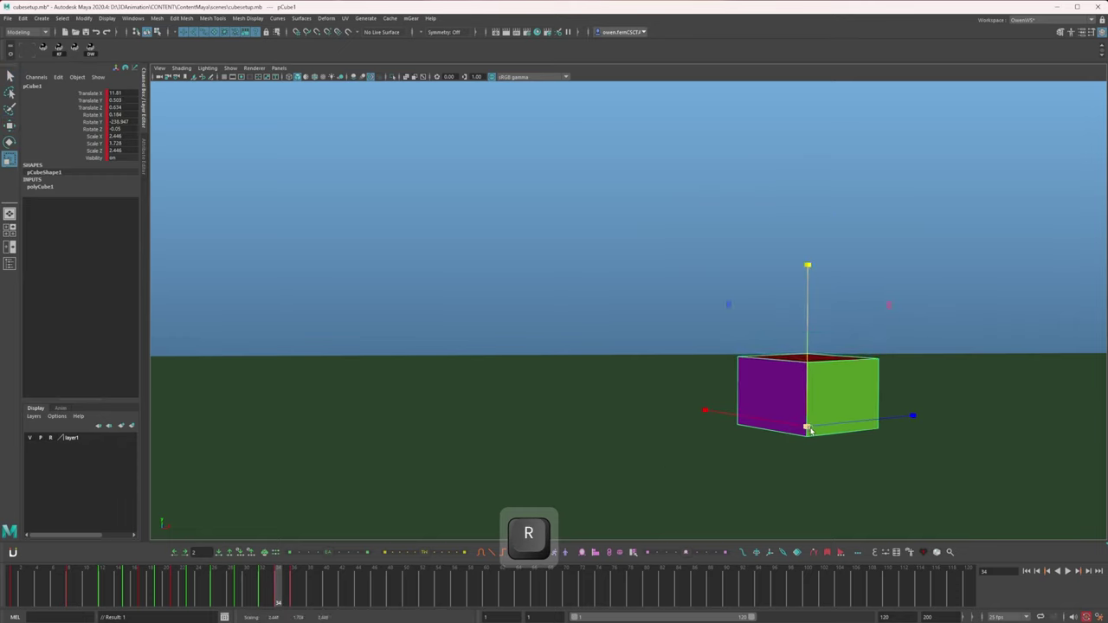
Step: Spin the squashed cube at frame 34 to about -405.5 in Y and compare it with the neighbouring keys
{"action": "key", "text": "e"}
{"action": "left_click_drag", "start_coordinate": [846, 459], "coordinate": [604, 458]}
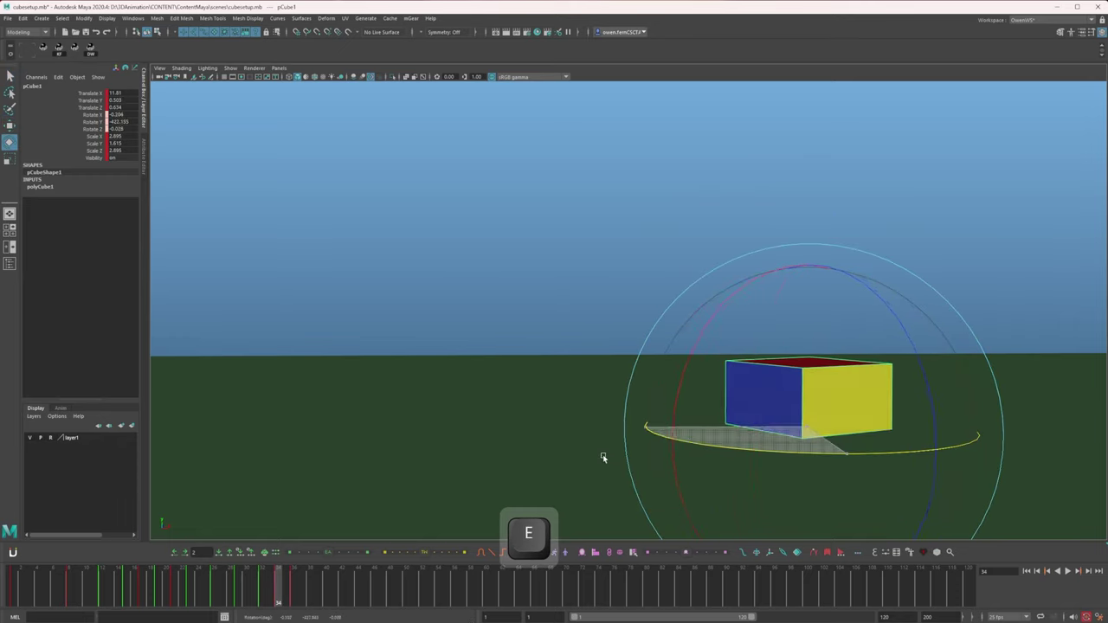
{"action": "key", "text": "x"}
{"action": "key", "text": "c"}
{"action": "key", "text": "c"}
{"action": "key", "text": "x"}
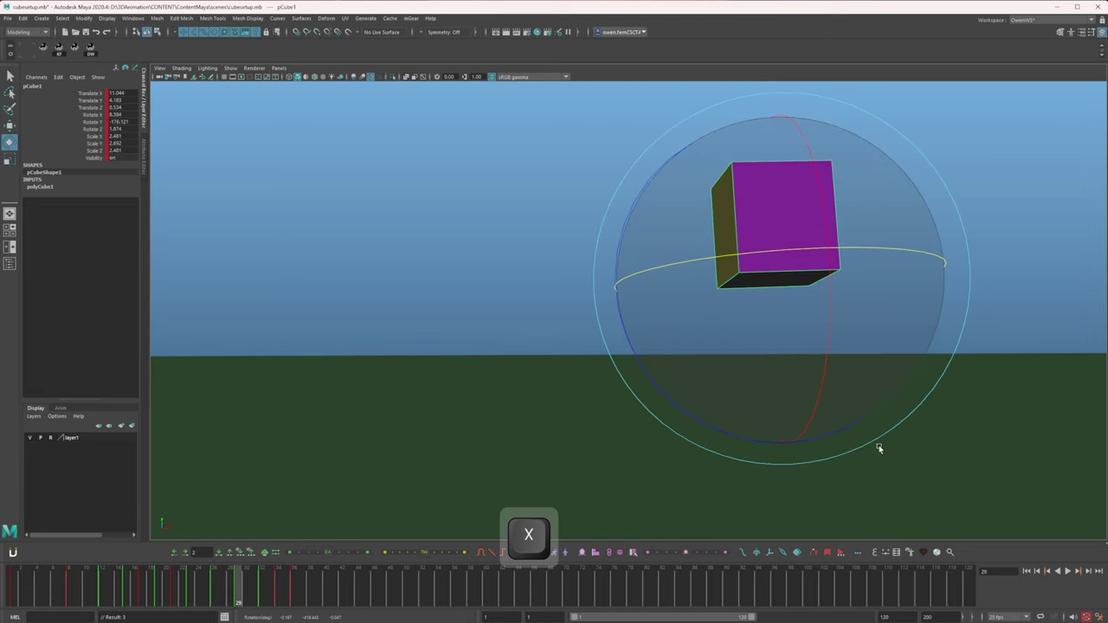
Step: Play back the animation and shift the last two keys to frames 39 and 41
{"action": "key", "text": "c"}
{"action": "key", "text": "alt+v"}
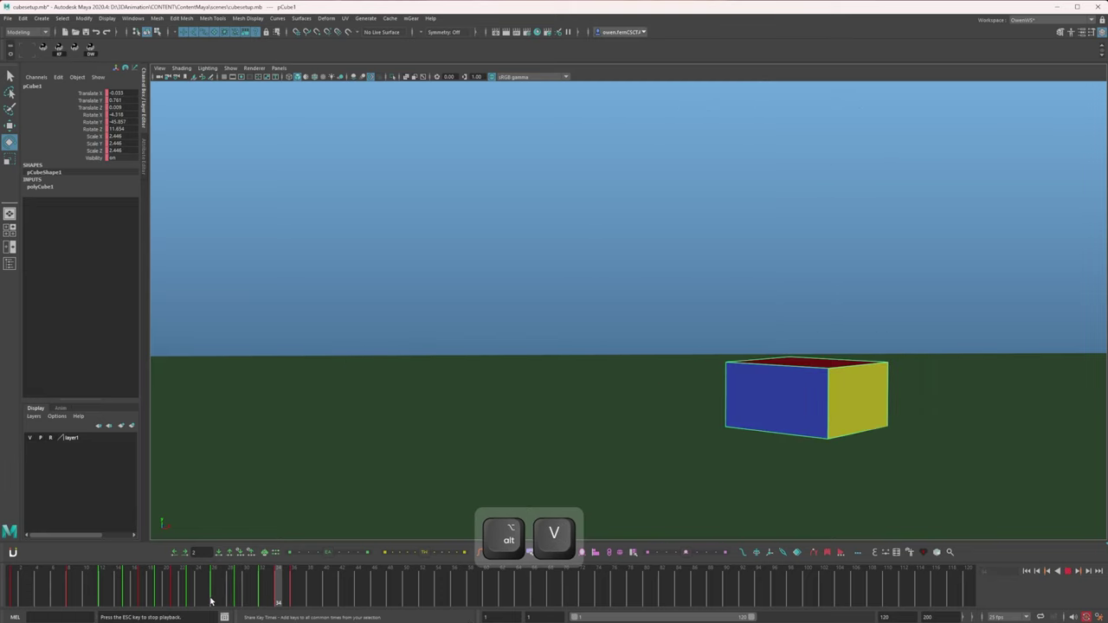
{"action": "left_click_drag", "start_coordinate": [302, 599], "coordinate": [328, 602], "text": "shift"}
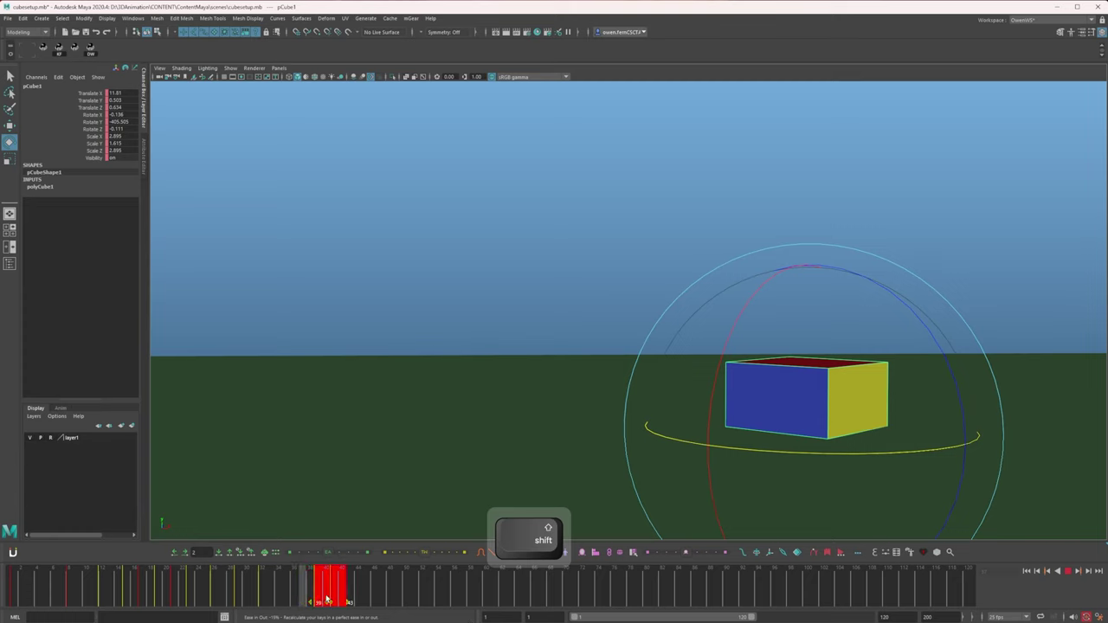
Step: Give the cube the next key's pose at frame 34 and stretch it to a scale of about 2.23, 4.00, 2.23
{"action": "left_click", "coordinate": [279, 595]}
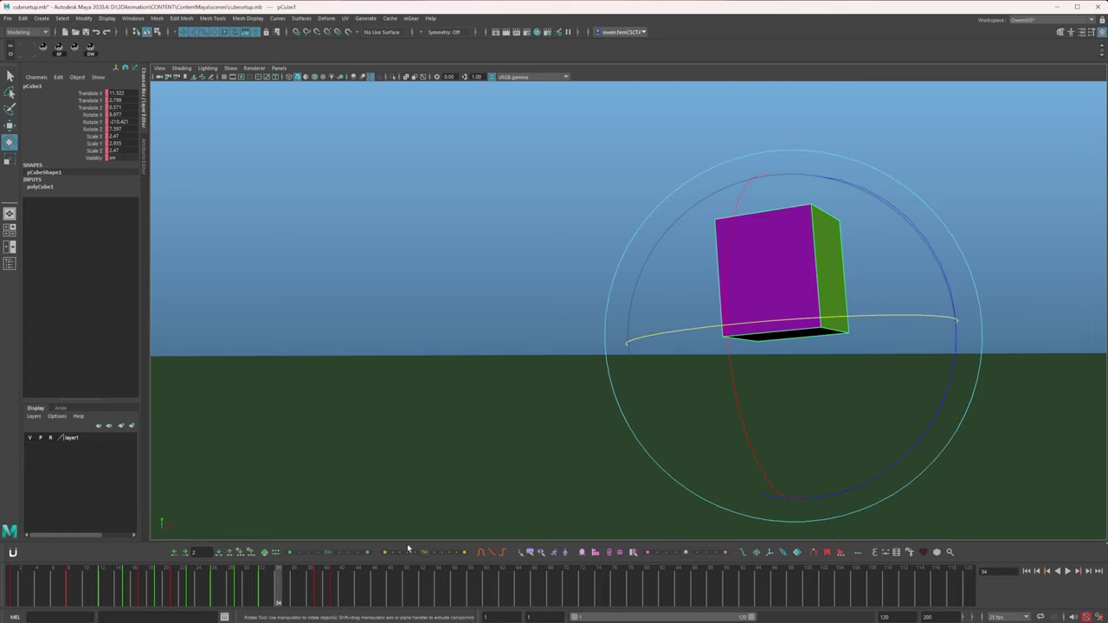
{"action": "left_click", "coordinate": [464, 553]}
{"action": "key", "text": "r"}
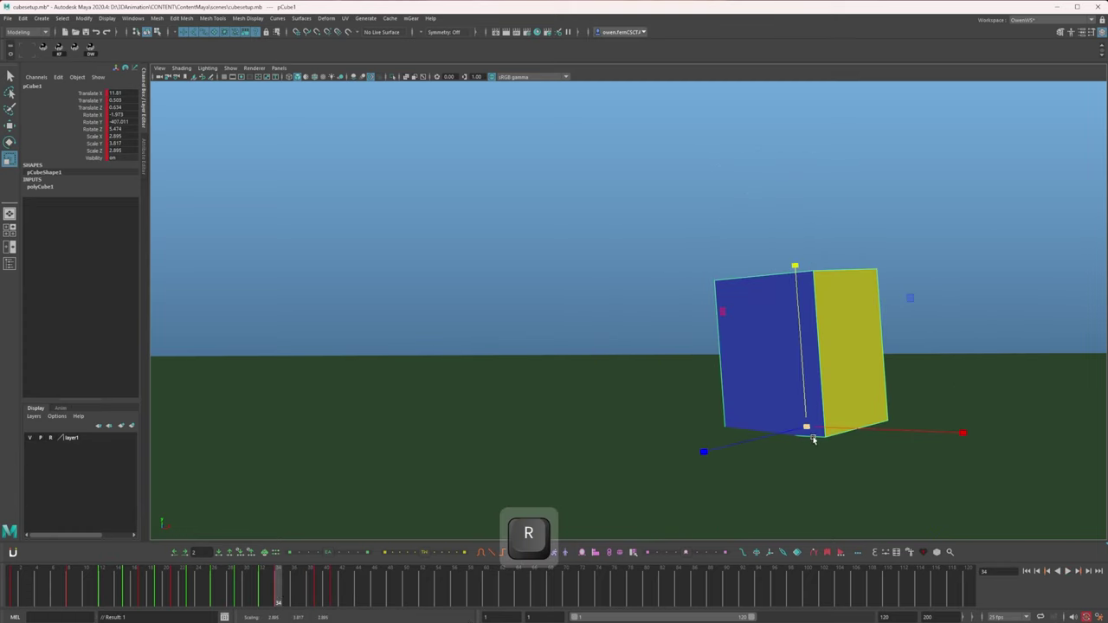
{"action": "left_click_drag", "start_coordinate": [808, 431], "coordinate": [792, 414]}
Step: Rotate the stretched cube at frame 34 to about 190.4, -291.1, -187.1, comparing it with the neighbouring keys
{"action": "key", "text": "c"}
{"action": "key", "text": "x"}
{"action": "key", "text": "x"}
{"action": "key", "text": "c"}
{"action": "key", "text": "c"}
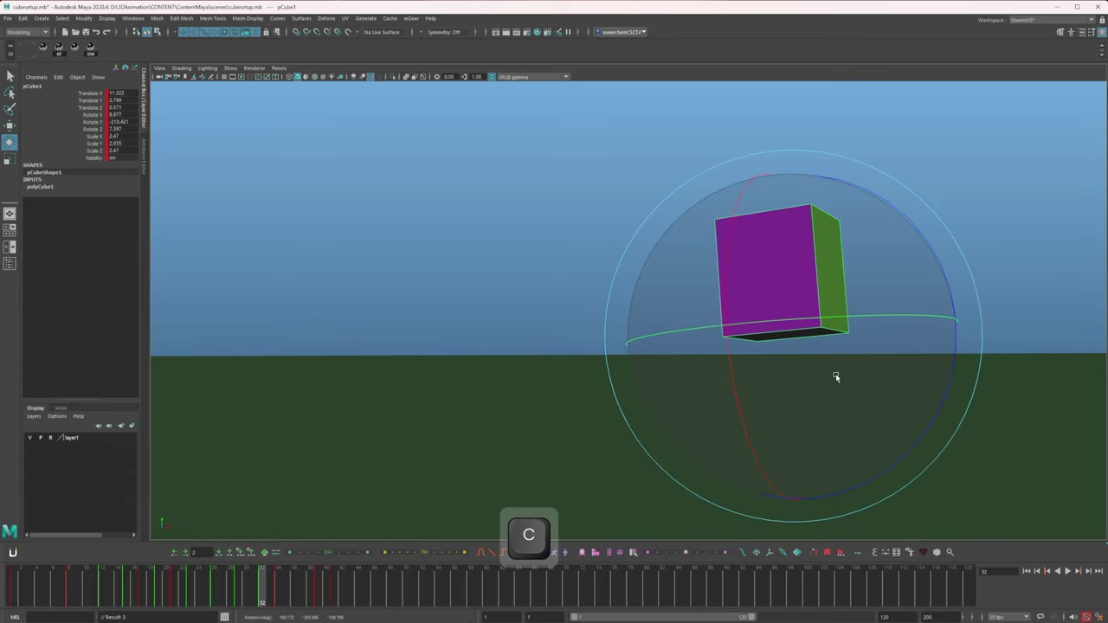
{"action": "left_click_drag", "start_coordinate": [855, 449], "coordinate": [811, 451]}
Step: Step back and forth through the cube's keys between frames 17 and 34 to examine the jump's arc and spacing
{"action": "key", "text": "x"}
{"action": "key", "text": "c"}
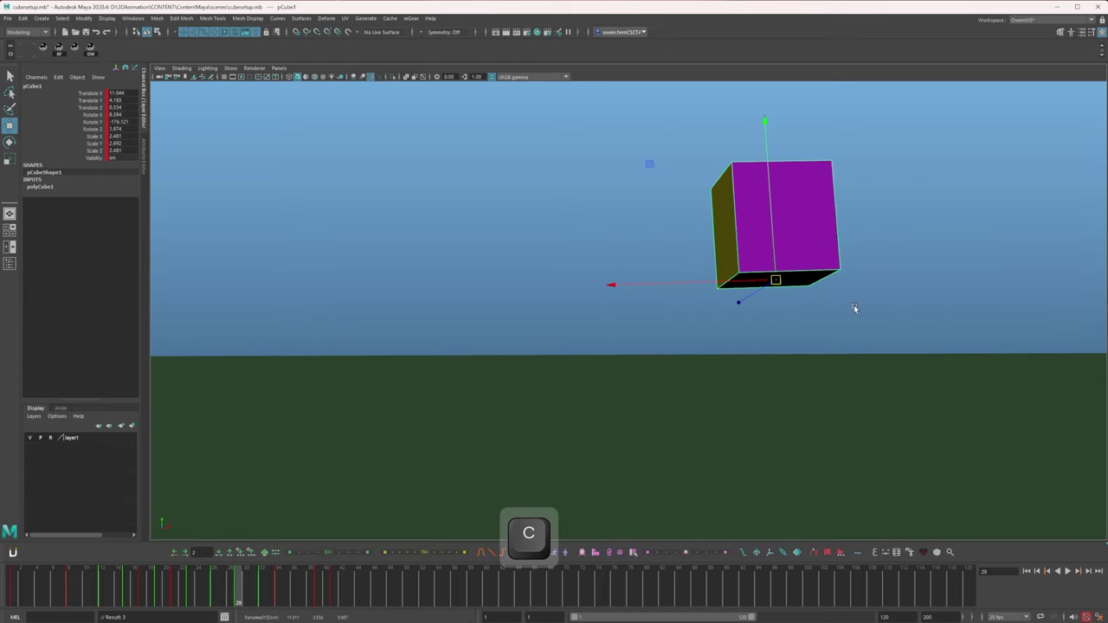
{"action": "key", "text": "x"}
{"action": "key", "text": "c"}
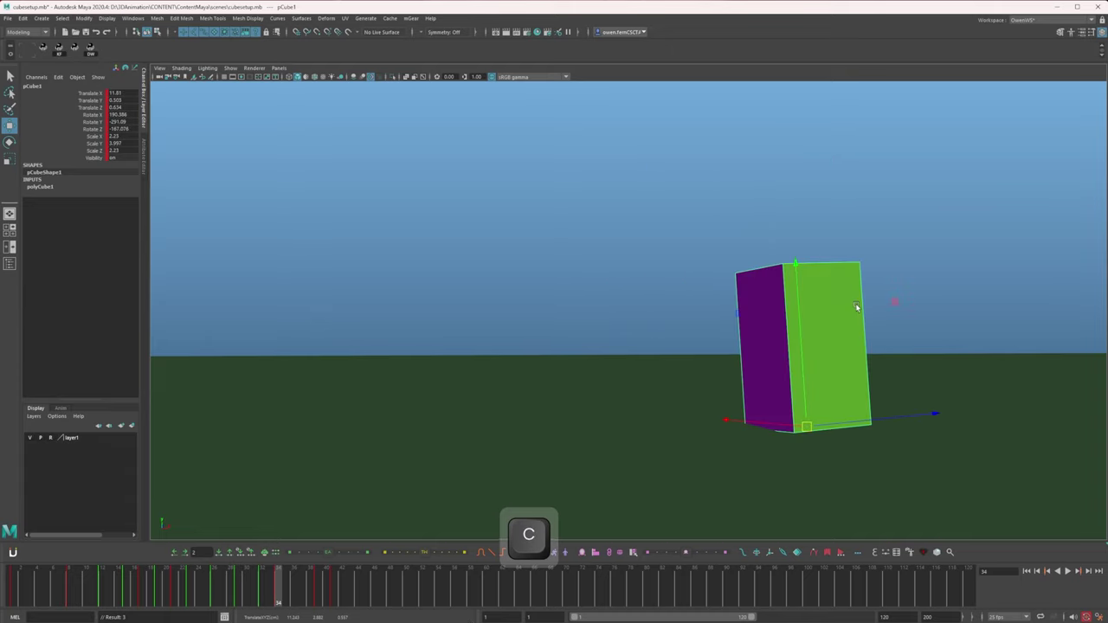
{"action": "key", "text": "x"}
{"action": "key", "text": "x"}
{"action": "key", "text": "x"}
{"action": "key", "text": "x"}
{"action": "key", "text": "x"}
{"action": "key", "text": "c"}
{"action": "key", "text": "c"}
{"action": "key", "text": "c"}
{"action": "key", "text": "c"}
{"action": "key", "text": "c"}
{"action": "key", "text": "c"}
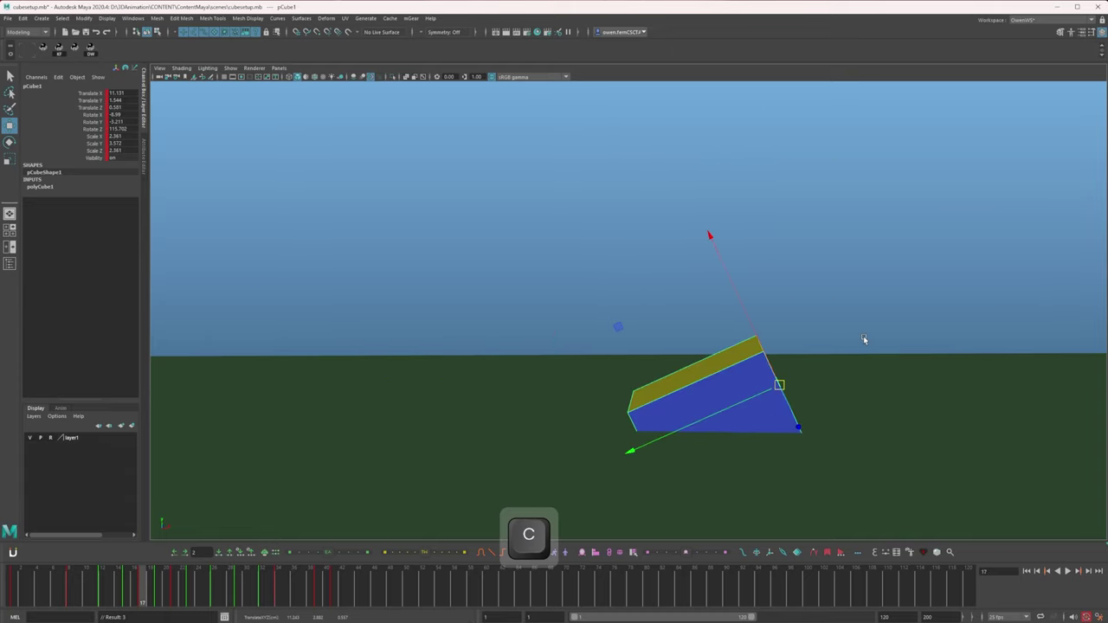
{"action": "key", "text": "c"}
{"action": "key", "text": "c"}
{"action": "key", "text": "x"}
{"action": "key", "text": "x"}
{"action": "key", "text": "x"}
{"action": "key", "text": "x"}
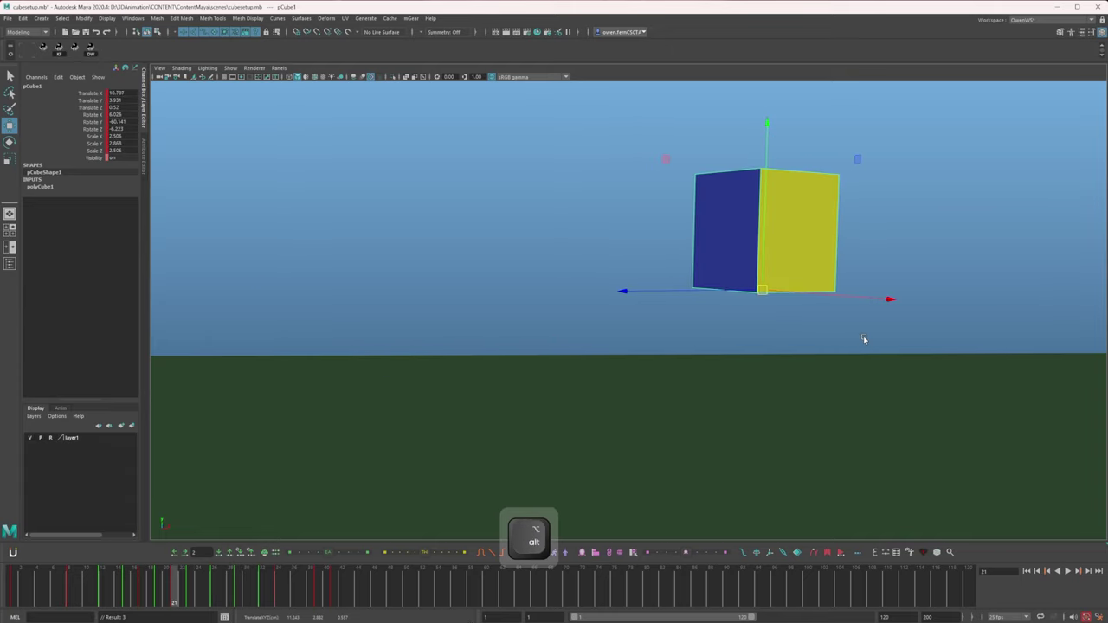
Step: Nudge the cube's keys between frames 21 and 26, bringing frame 26 to about X 10.98
{"action": "left_click_drag", "start_coordinate": [864, 337], "coordinate": [871, 336], "text": "alt"}
{"action": "key", "text": "x"}
{"action": "key", "text": "c"}
{"action": "key", "text": "c"}
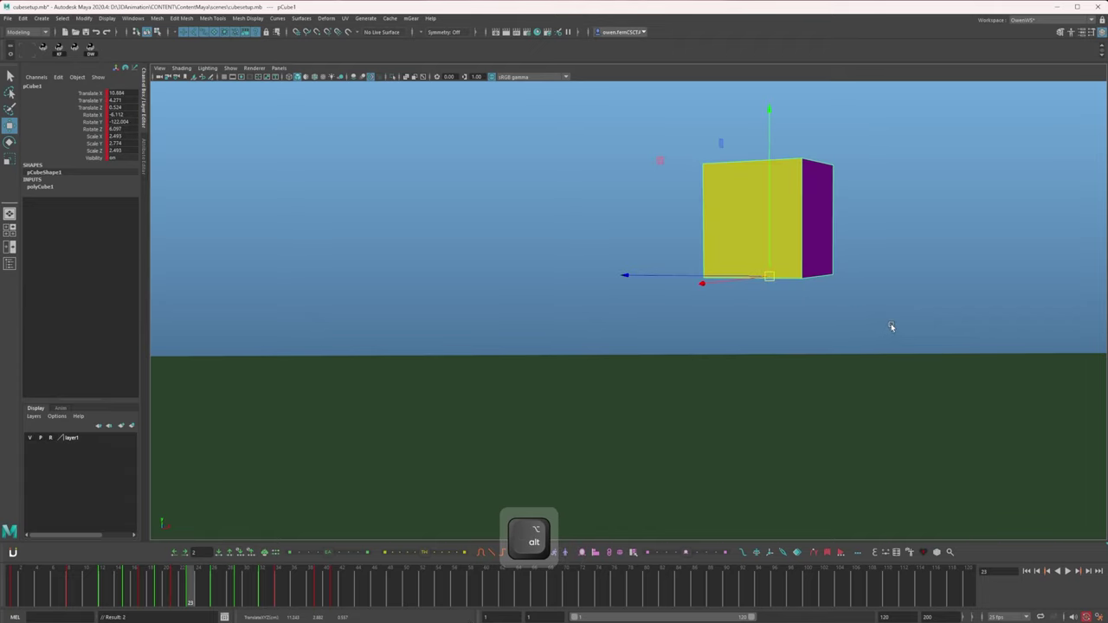
{"action": "key", "text": "c"}
{"action": "key", "text": "x"}
{"action": "key", "text": "c"}
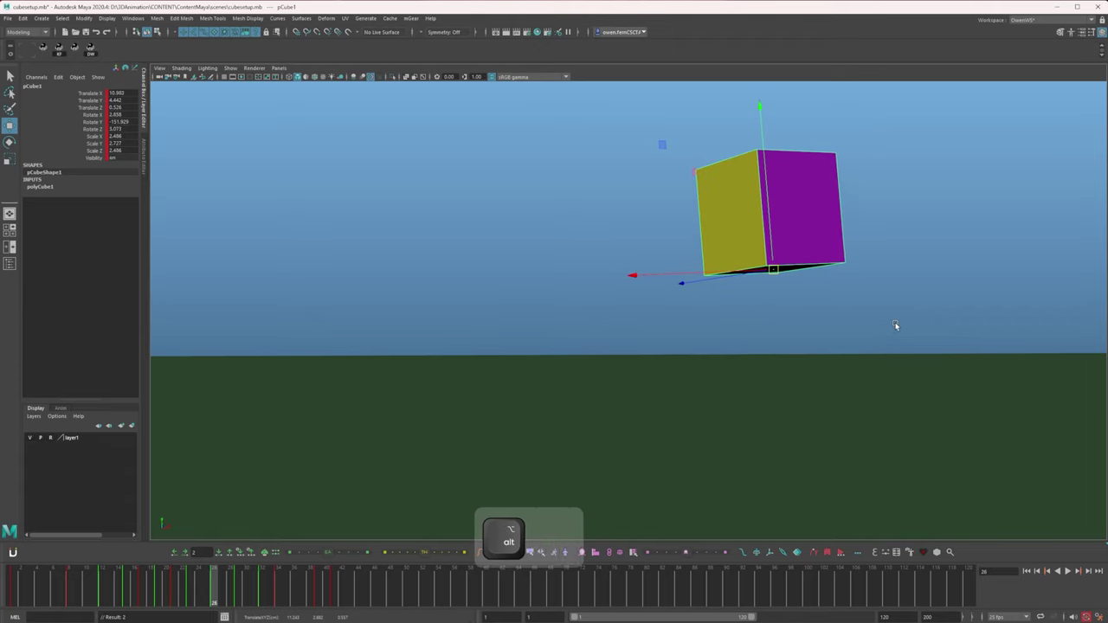
Step: Nudge the cube at frame 29 to about X 11.11, Y 4.24, comparing it with the previous key
{"action": "key", "text": "x"}
{"action": "key", "text": "c"}
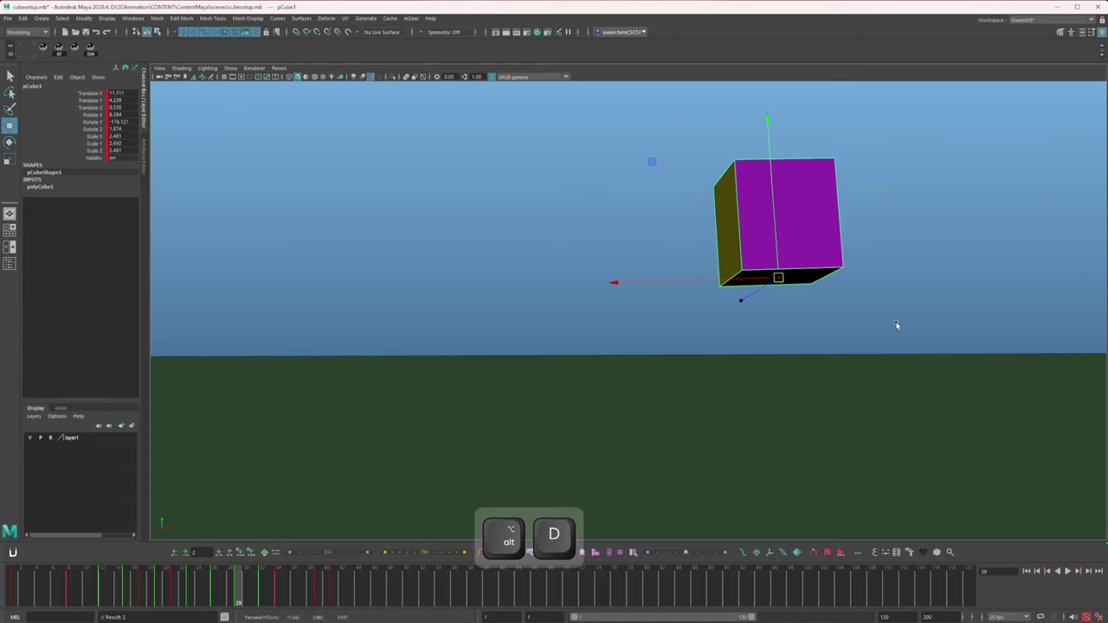
{"action": "key", "text": "x"}
{"action": "key", "text": "c"}
Step: Nudge the cube at frame 32 to about X 11.35, Y 3.38, and compare it with the neighbouring keys
{"action": "key", "text": "x"}
{"action": "key", "text": "c"}
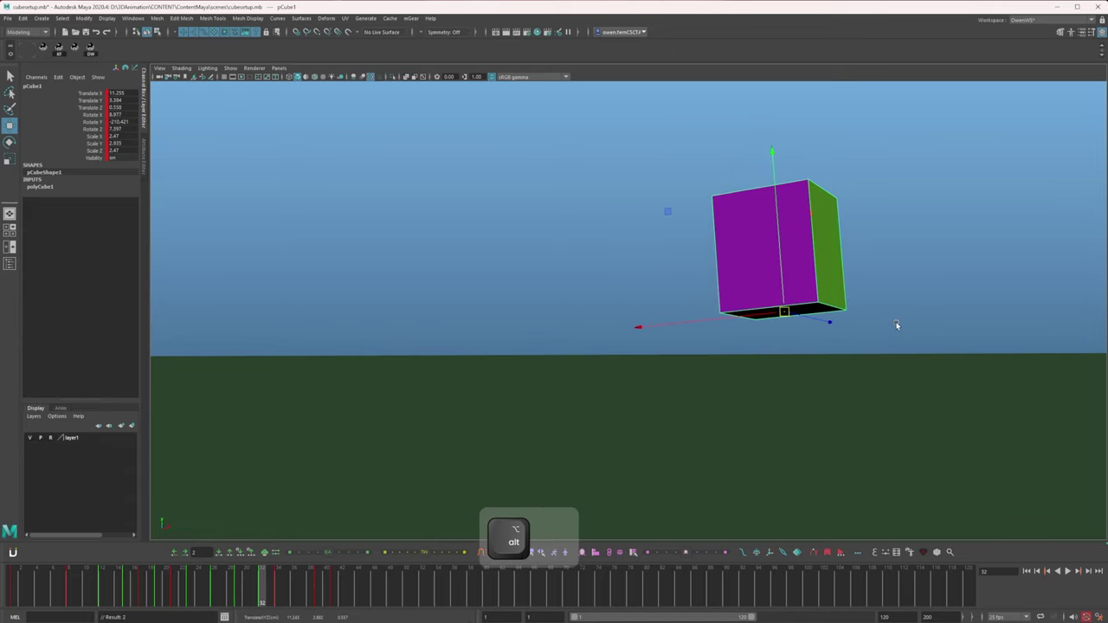
{"action": "key", "text": "alt+d"}
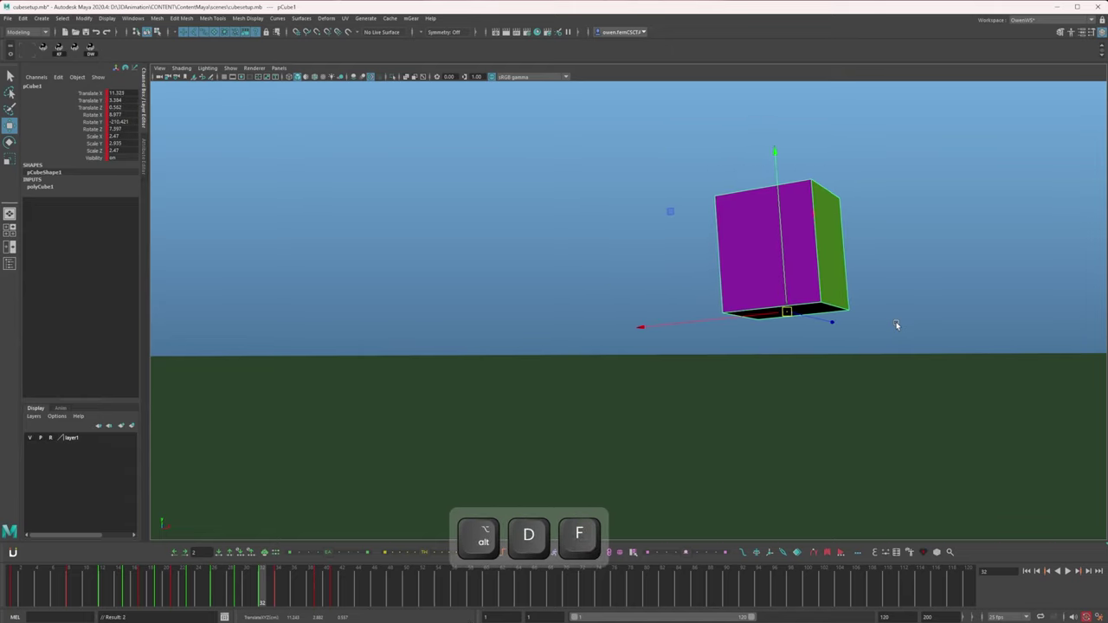
{"action": "key", "text": "x"}
{"action": "key", "text": "c"}
{"action": "key", "text": "c"}
{"action": "key", "text": "x"}
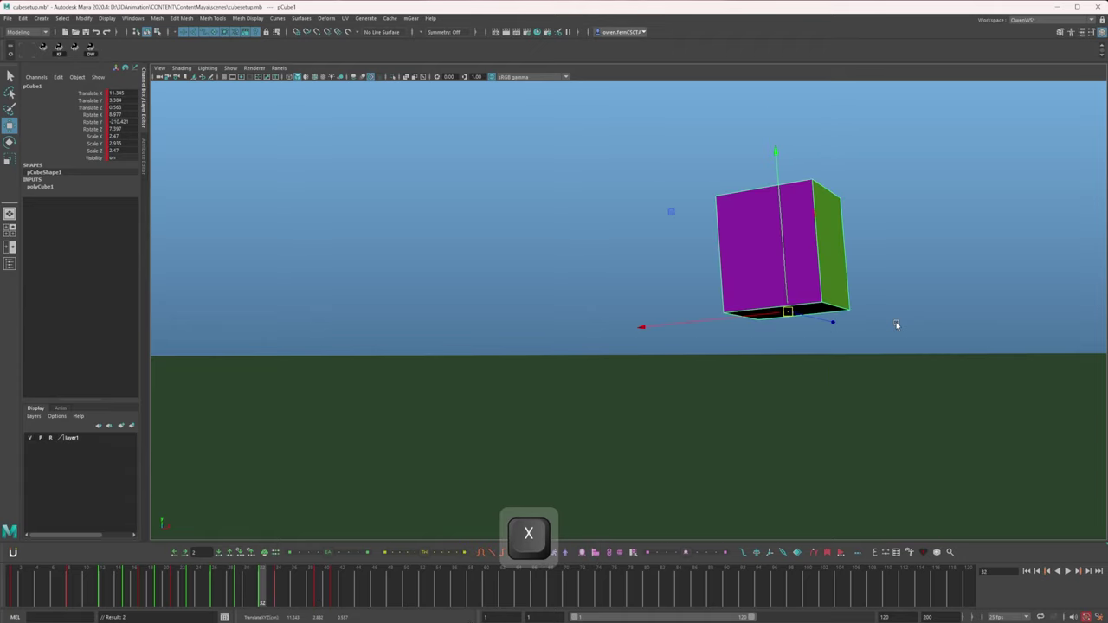
{"action": "key", "text": "c"}
{"action": "key", "text": "c"}
{"action": "key", "text": "x"}
{"action": "key", "text": "c"}
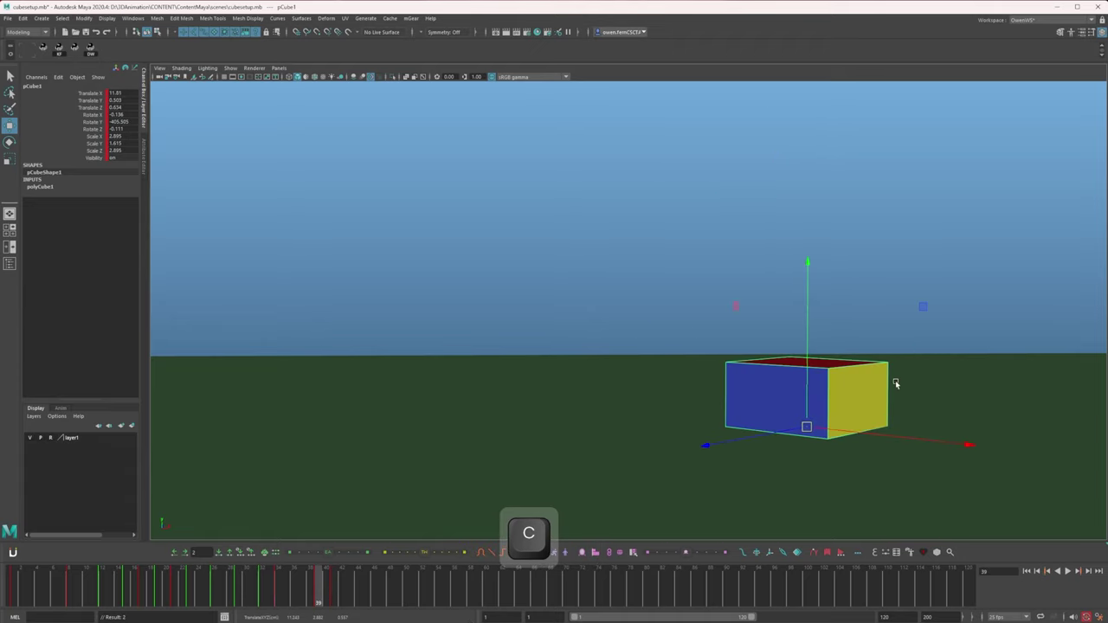
Step: Nudge the cube at frame 41 to about X 11.91 and compare it with the key at frame 39
{"action": "key", "text": "c"}
{"action": "key", "text": "alt+Right"}
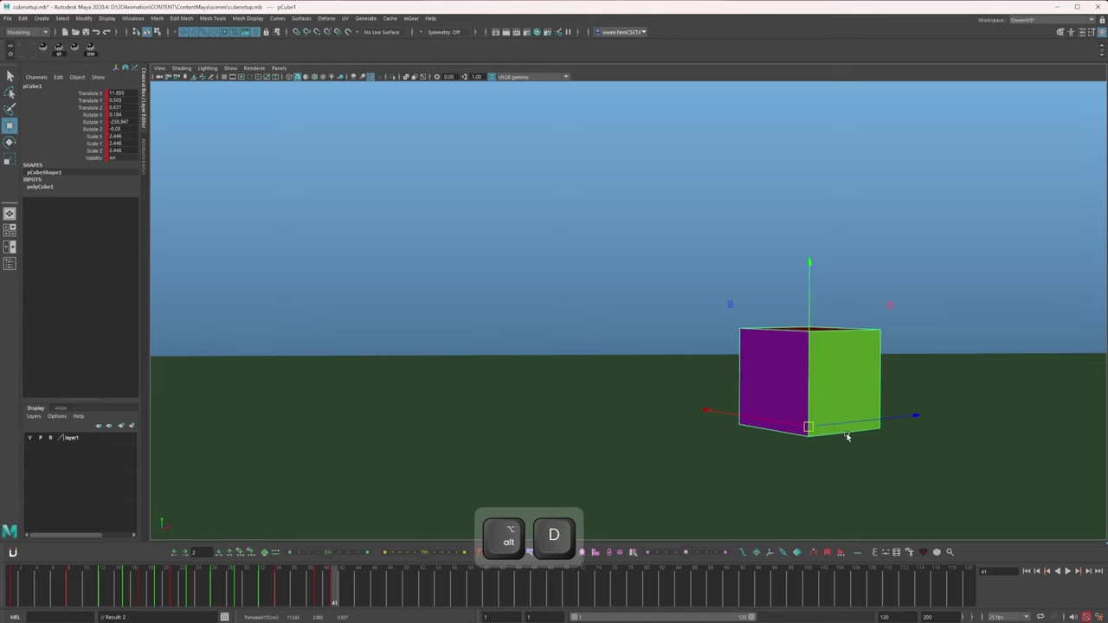
{"action": "key", "text": "alt+d"}
{"action": "key", "text": "alt+d"}
{"action": "key", "text": "x"}
{"action": "key", "text": "x"}
{"action": "key", "text": "c"}
{"action": "key", "text": "c"}
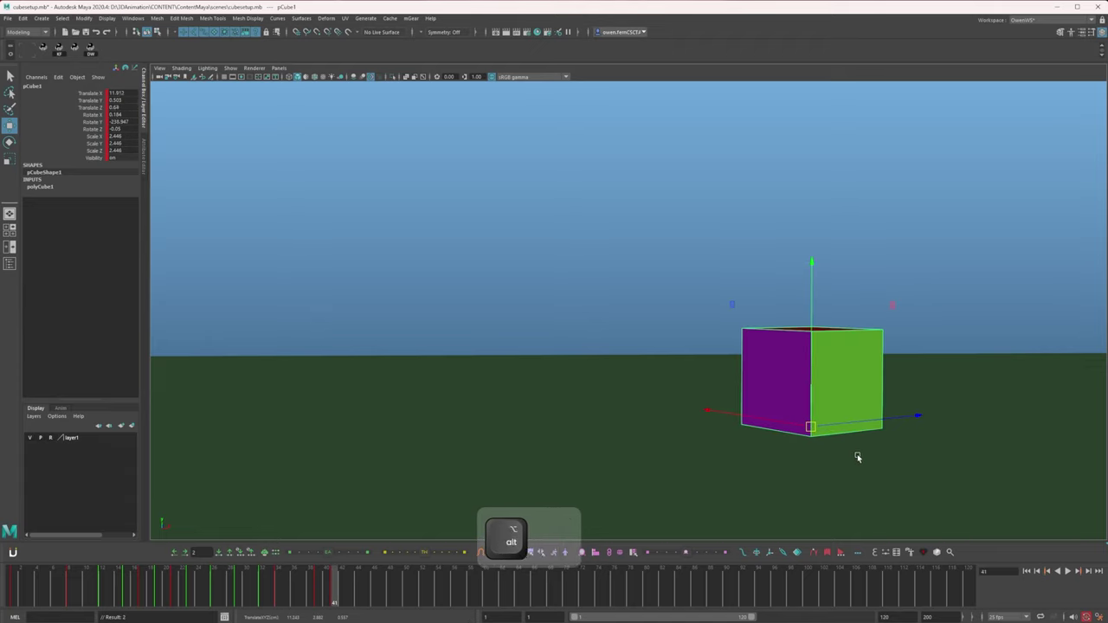
{"action": "key", "text": "x"}
{"action": "key", "text": "c"}
Step: Nudge the cube's last two keys along X, to about 11.82 at frame 39 and 12.06 at frame 41
{"action": "key", "text": "d"}
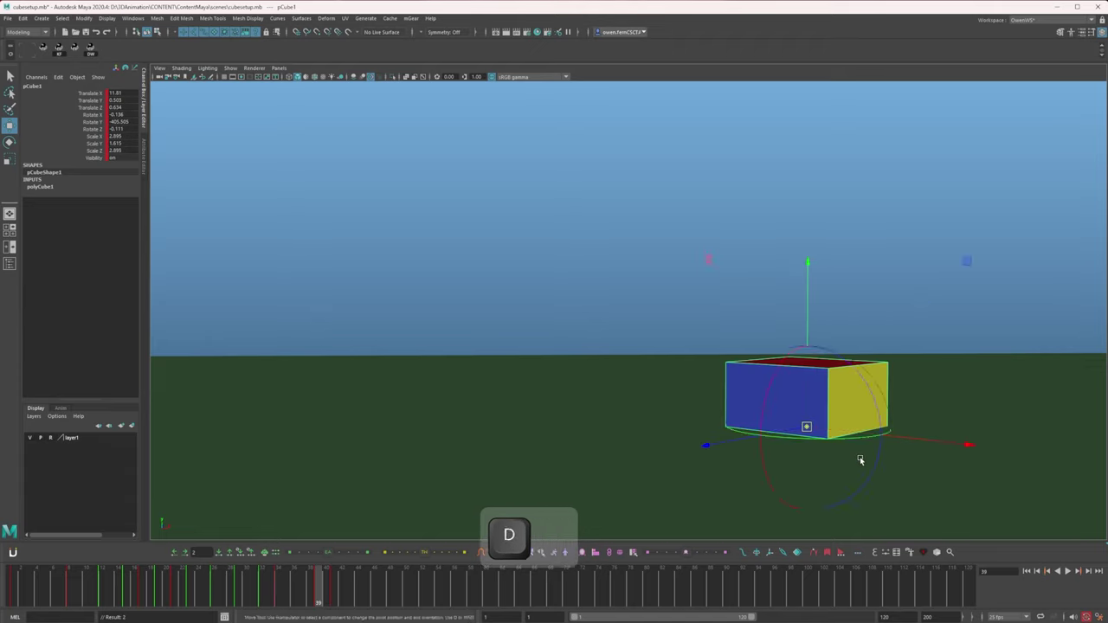
{"action": "key", "text": "q"}
{"action": "key", "text": "c"}
{"action": "key", "text": "c"}
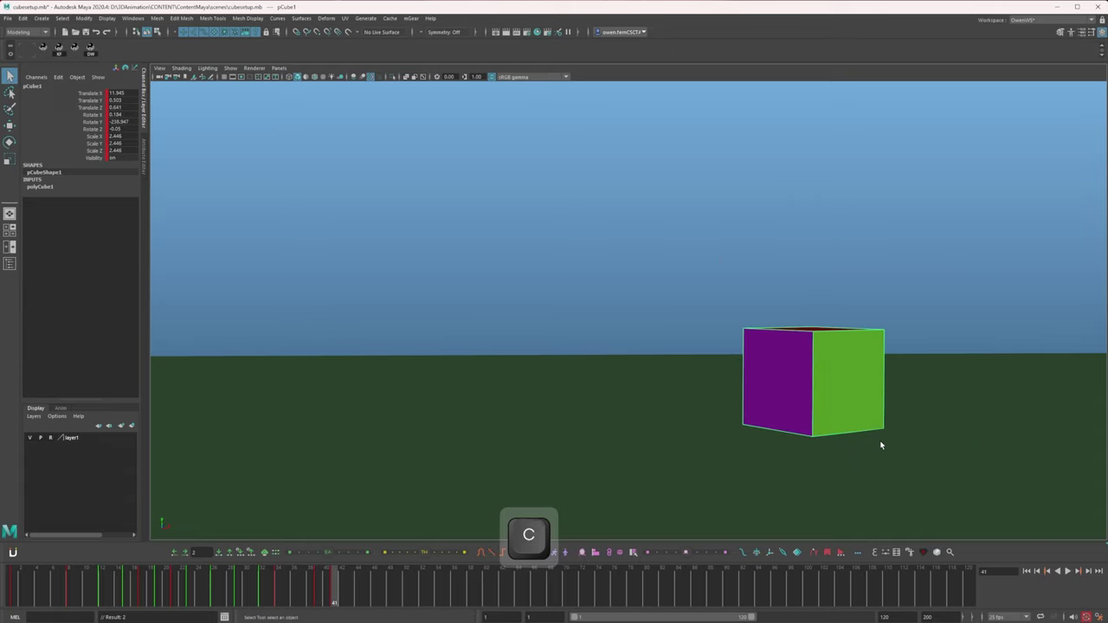
{"action": "key", "text": "x"}
{"action": "key", "text": "x"}
{"action": "key", "text": "x"}
{"action": "key", "text": "c"}
{"action": "key", "text": "alt+d"}
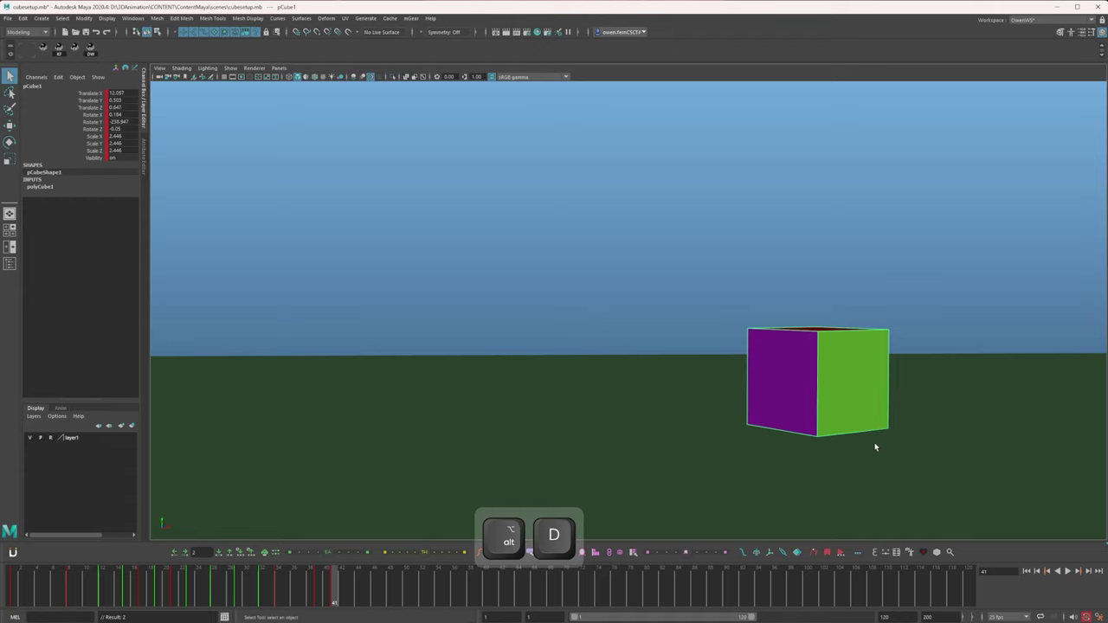
Step: Move the cube at frame 41 to about X 12.19, Y 0.50, Z 0.59
{"action": "key", "text": "c"}
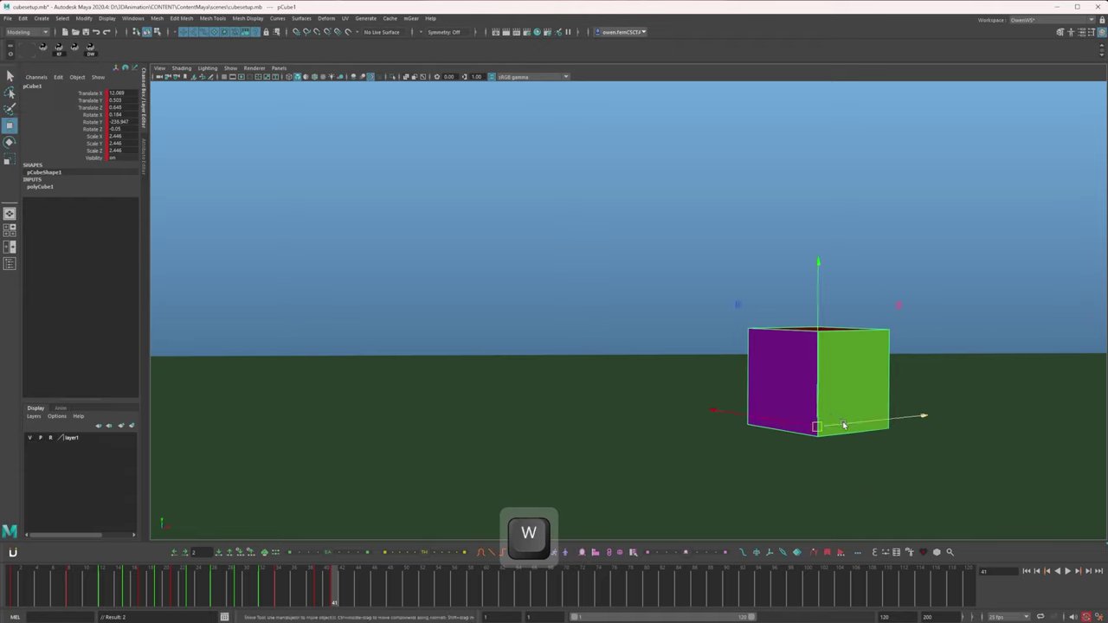
{"action": "key", "text": "x"}
{"action": "key", "text": "c"}
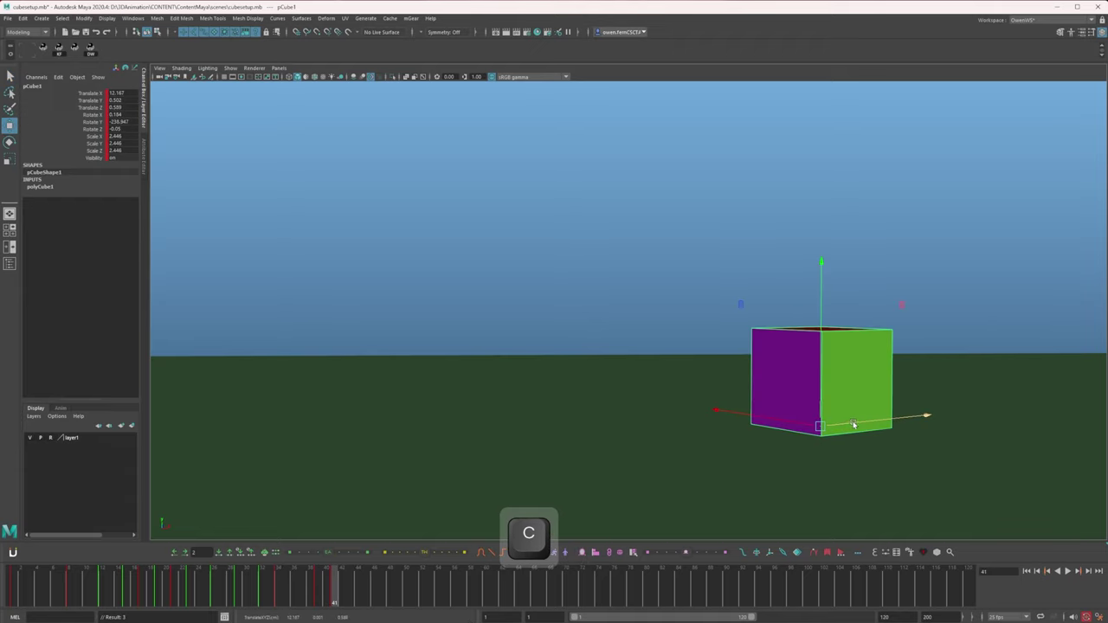
Step: Play back the animation and shift the cube's last key to frame 46
{"action": "key", "text": "alt+v"}
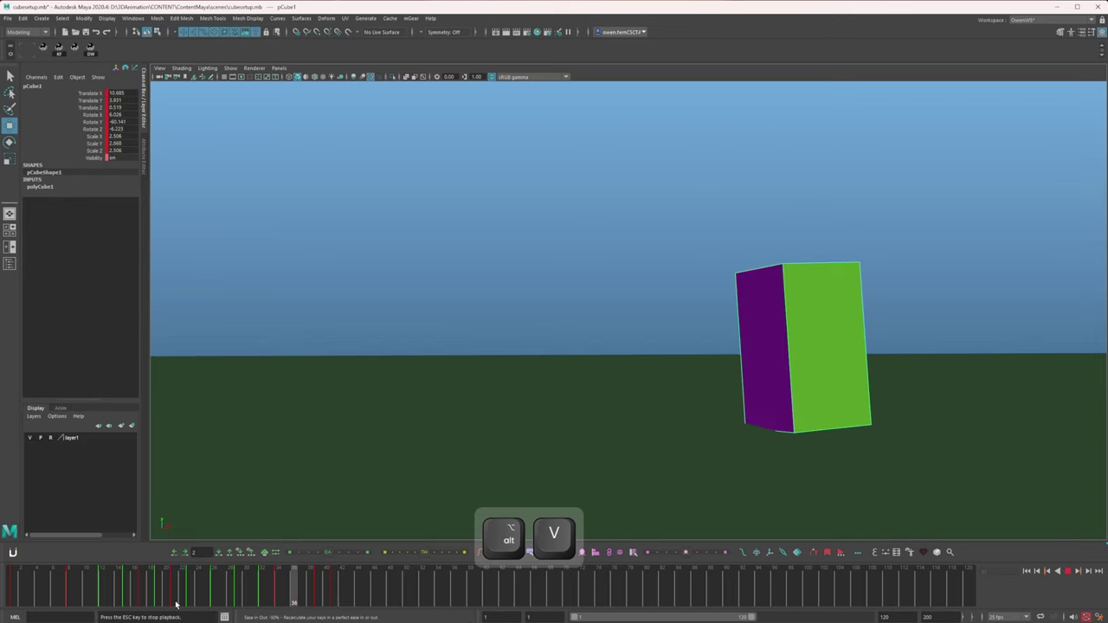
{"action": "key", "text": "alt+v"}
{"action": "left_click_drag", "start_coordinate": [313, 590], "coordinate": [344, 590]}
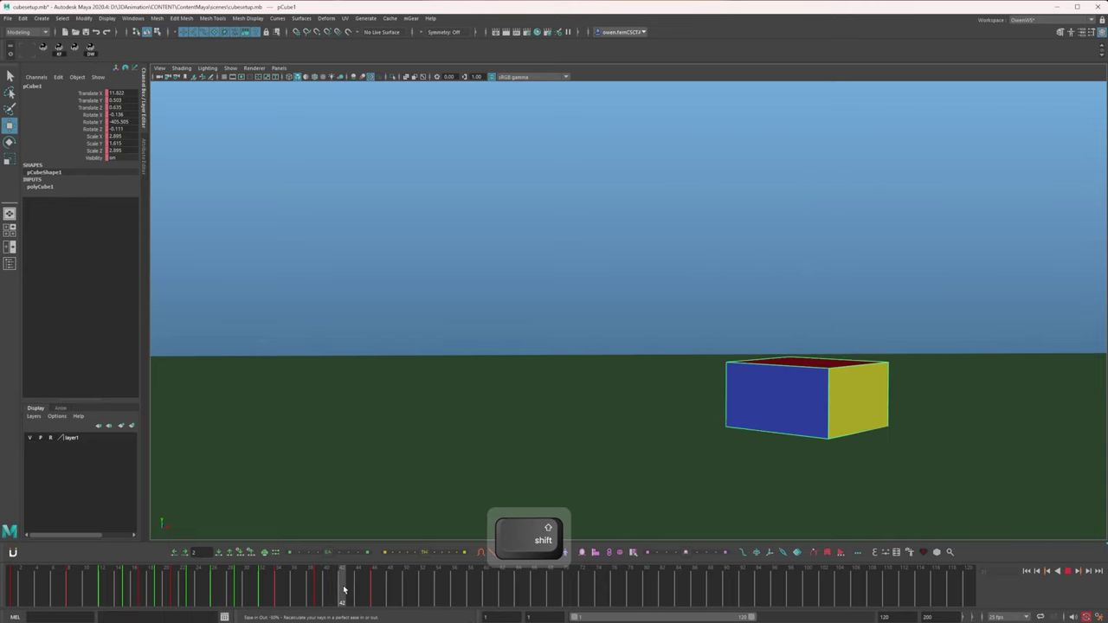
Step: Add an in-between key for the cube at frame 42, tweened between its neighbouring keys
{"action": "key", "text": "4"}
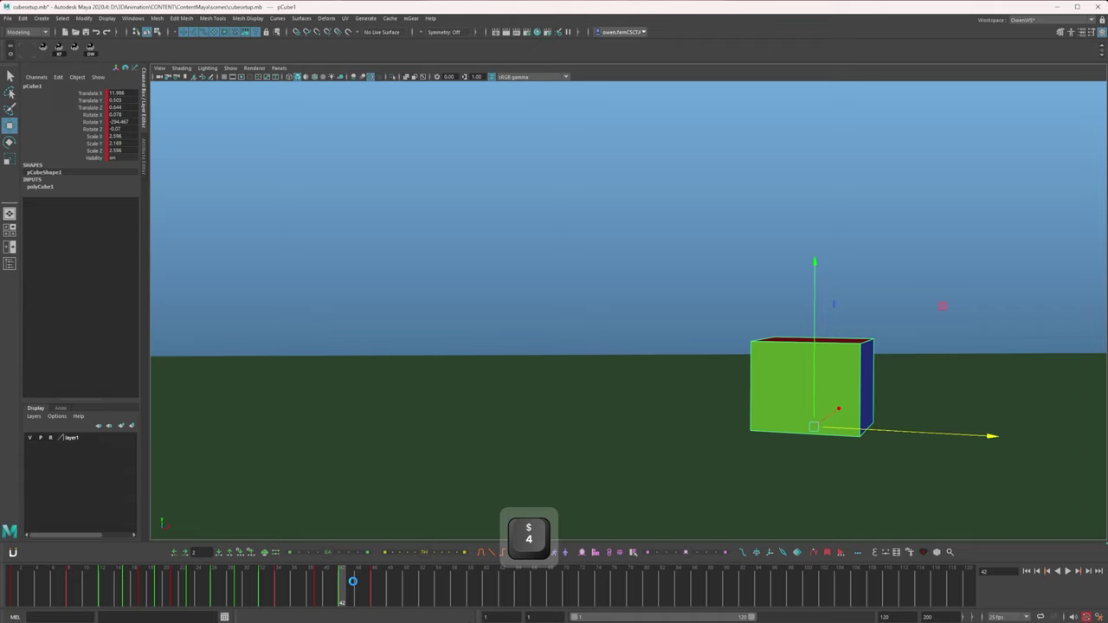
{"action": "key", "text": "5"}
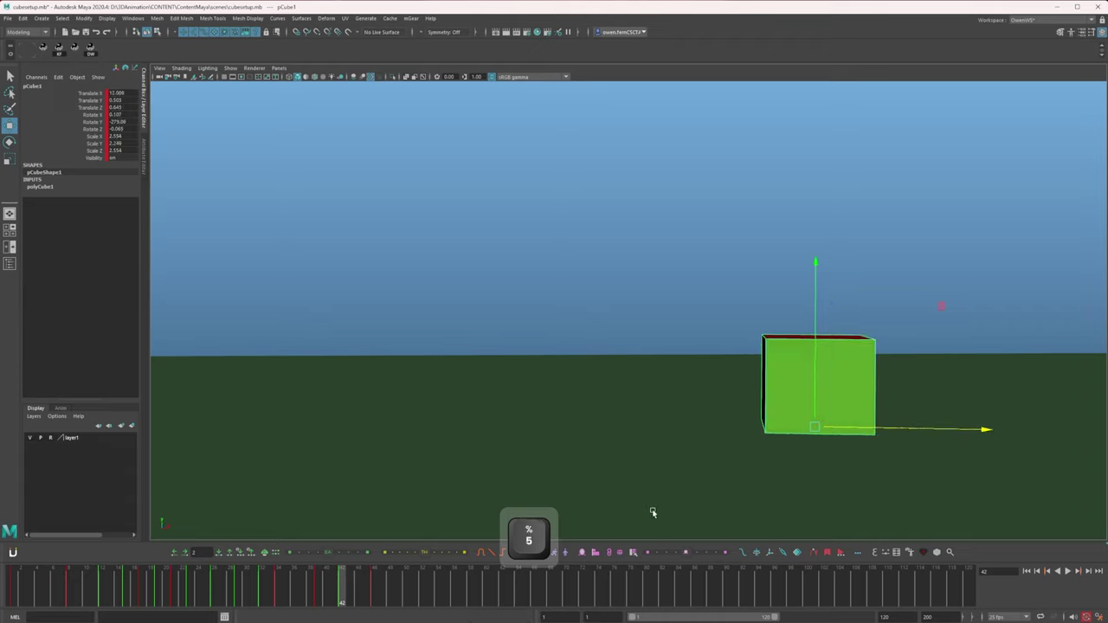
{"action": "key", "text": "4"}
Step: Stretch the cube at frame 42 to about 2.70 in Scale Y and compare it with the neighbouring keys
{"action": "key", "text": "e"}
{"action": "key", "text": "r"}
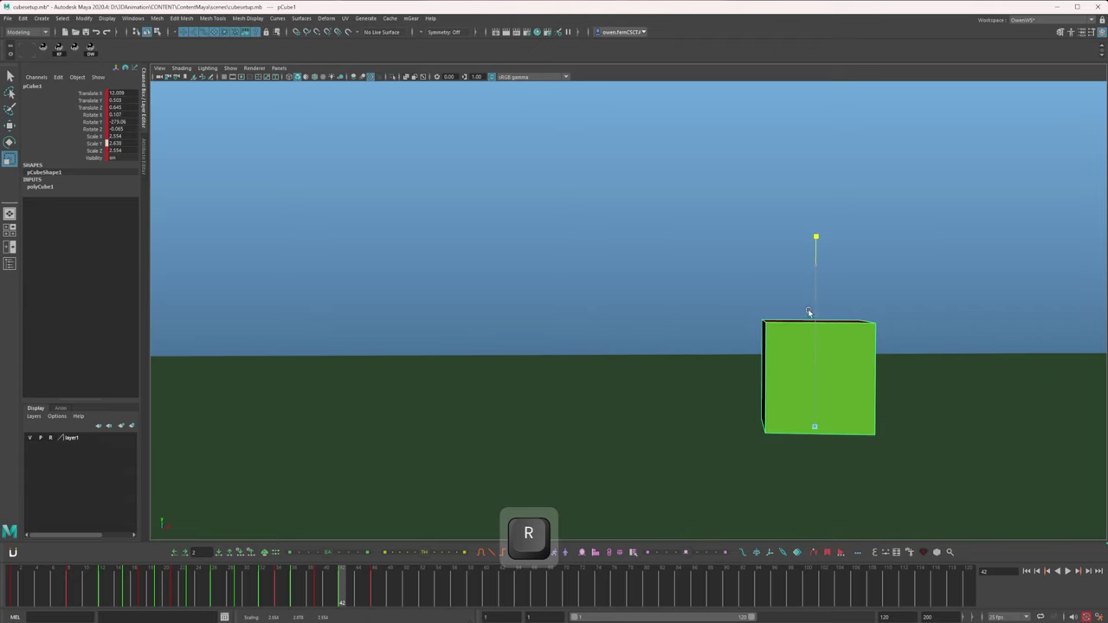
{"action": "key", "text": "x"}
{"action": "key", "text": "c"}
{"action": "key", "text": "x"}
{"action": "key", "text": "c"}
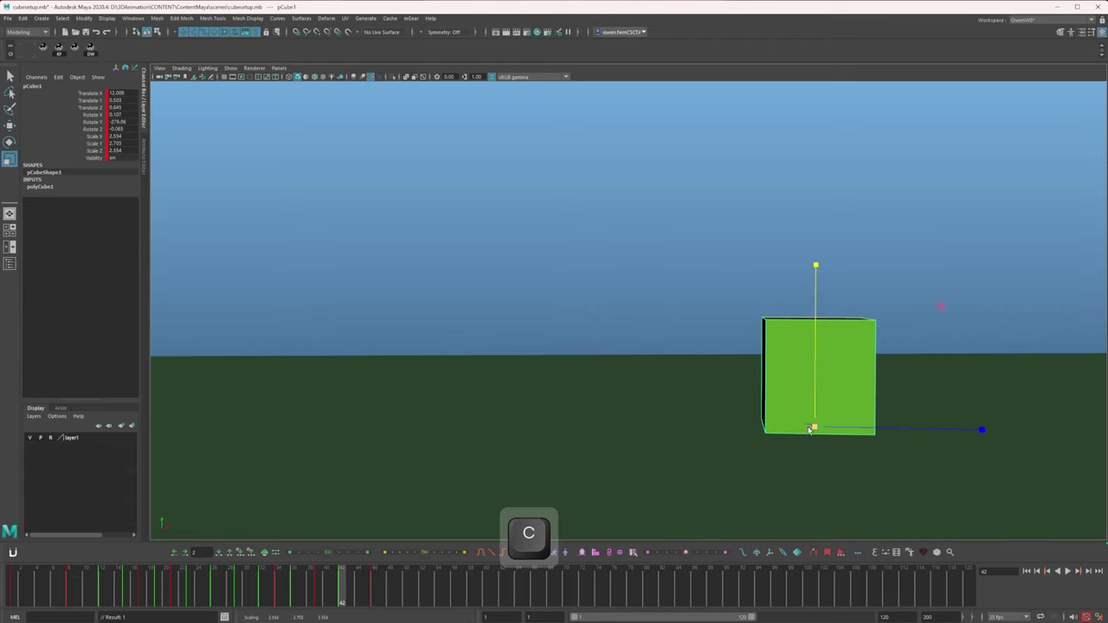
Step: Rotate the cube at frame 42 to about -159.7° in Y and compare it with the adjacent keys
{"action": "key", "text": "e"}
{"action": "left_click_drag", "start_coordinate": [831, 457], "coordinate": [944, 456]}
{"action": "key", "text": "x"}
{"action": "key", "text": "c"}
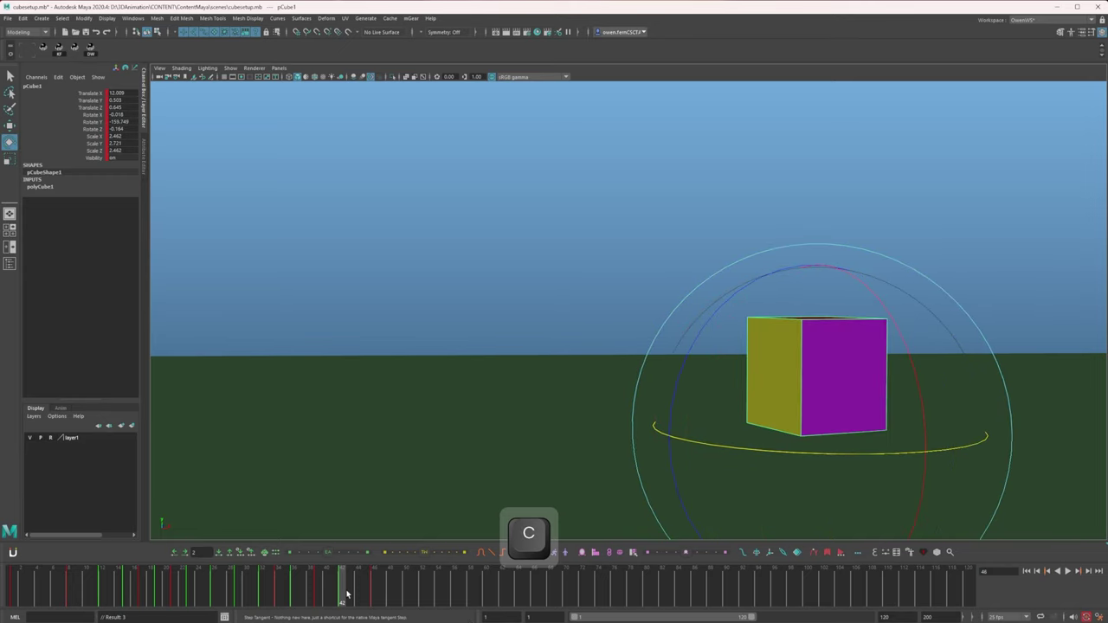
Step: Add in-between keys for the landing at frames 44 and 47, with the cube's last key moved to frame 50
{"action": "left_click", "coordinate": [359, 591]}
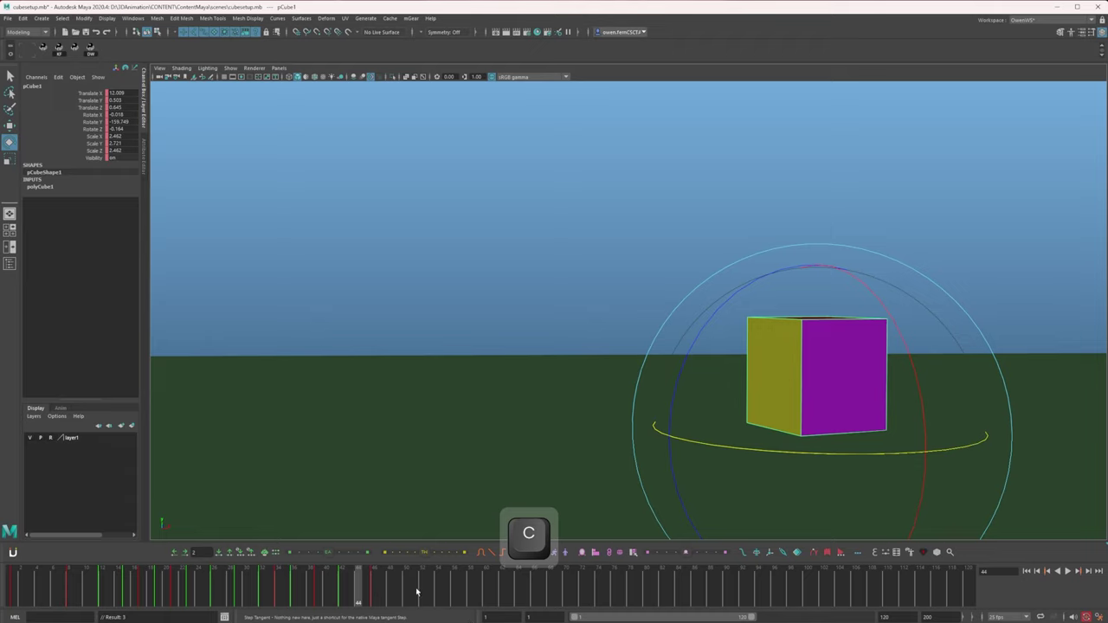
{"action": "key", "text": "c"}
{"action": "key", "text": "r"}
{"action": "left_click", "coordinate": [382, 584]}
{"action": "key", "text": "4"}
{"action": "key", "text": "4"}
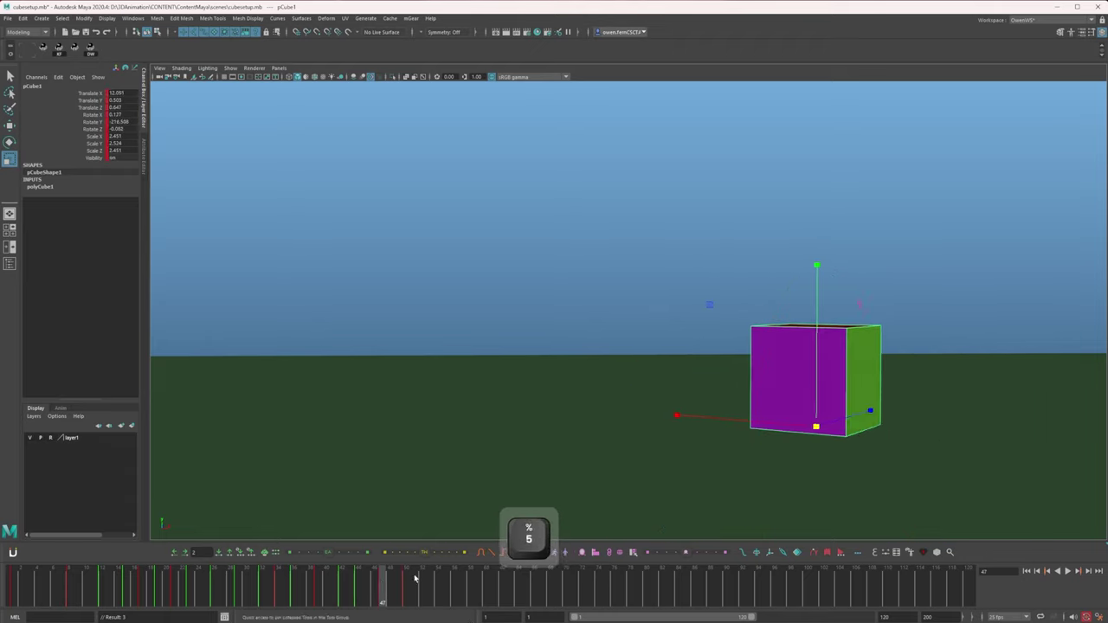
Step: Ease the frame 47 pose towards the last one and add a moving hold with keys at frames 51 and 55
{"action": "key", "text": "x"}
{"action": "key", "text": "c"}
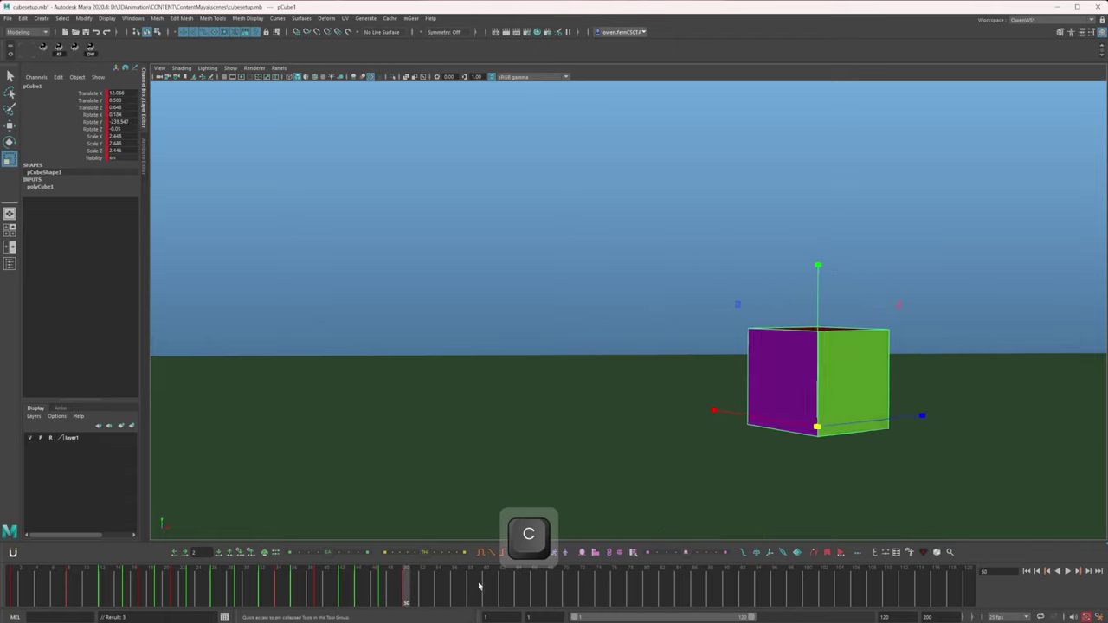
{"action": "key", "text": "x"}
{"action": "key", "text": "c"}
{"action": "key", "text": "c"}
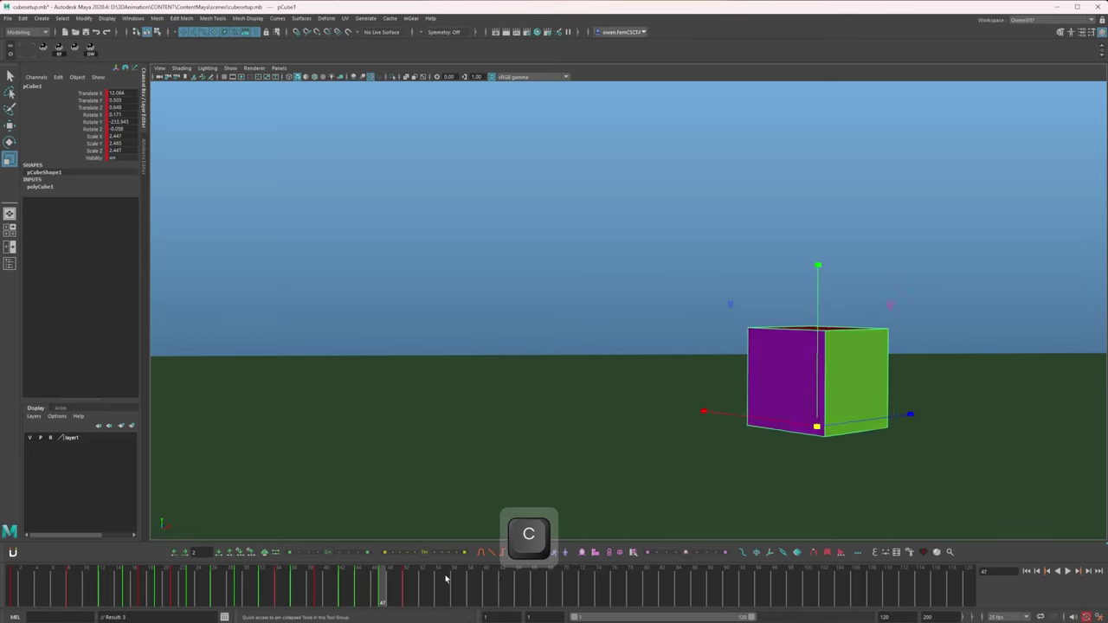
{"action": "left_click_drag", "start_coordinate": [442, 595], "coordinate": [389, 593]}
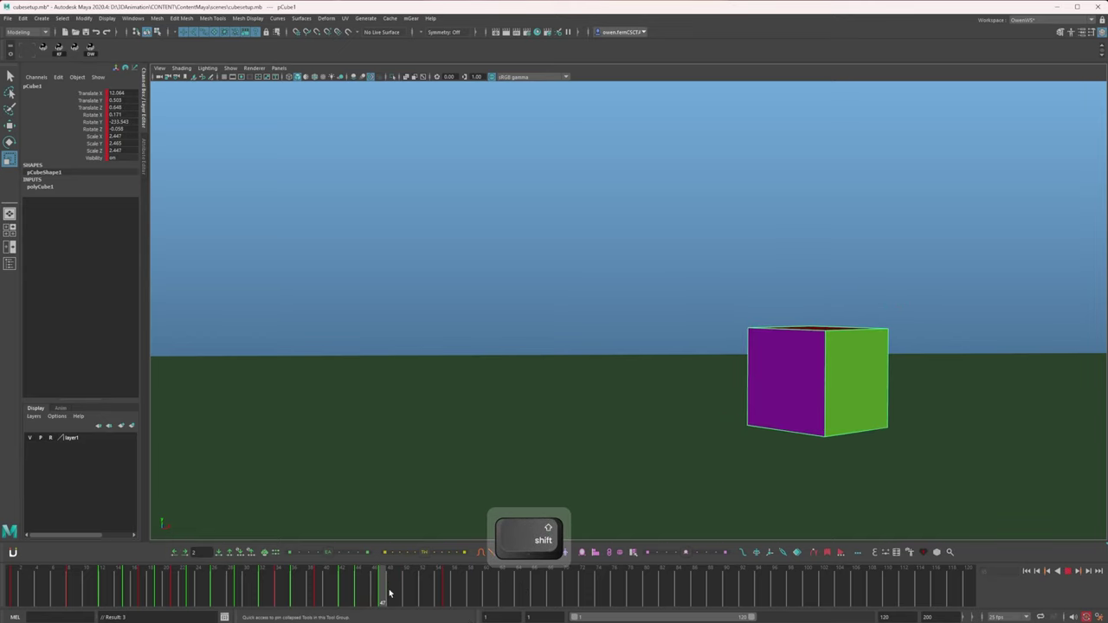
{"action": "key", "text": "shift+5"}
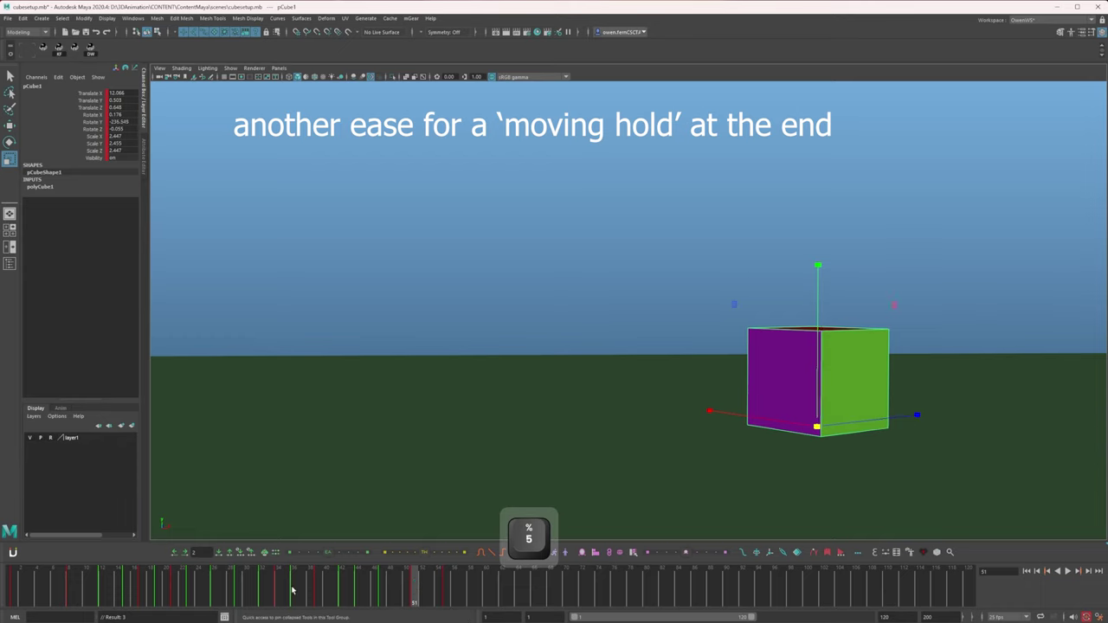
Step: Add eased in-between keys at frames 5 and 7 for the initial tilt and move the frame 8 key to frame 11
{"action": "left_click_drag", "start_coordinate": [39, 590], "coordinate": [13, 589]}
{"action": "key", "text": "c"}
{"action": "key", "text": "c"}
{"action": "key", "text": "c"}
{"action": "key", "text": "x"}
{"action": "key", "text": "x"}
{"action": "key", "text": "x"}
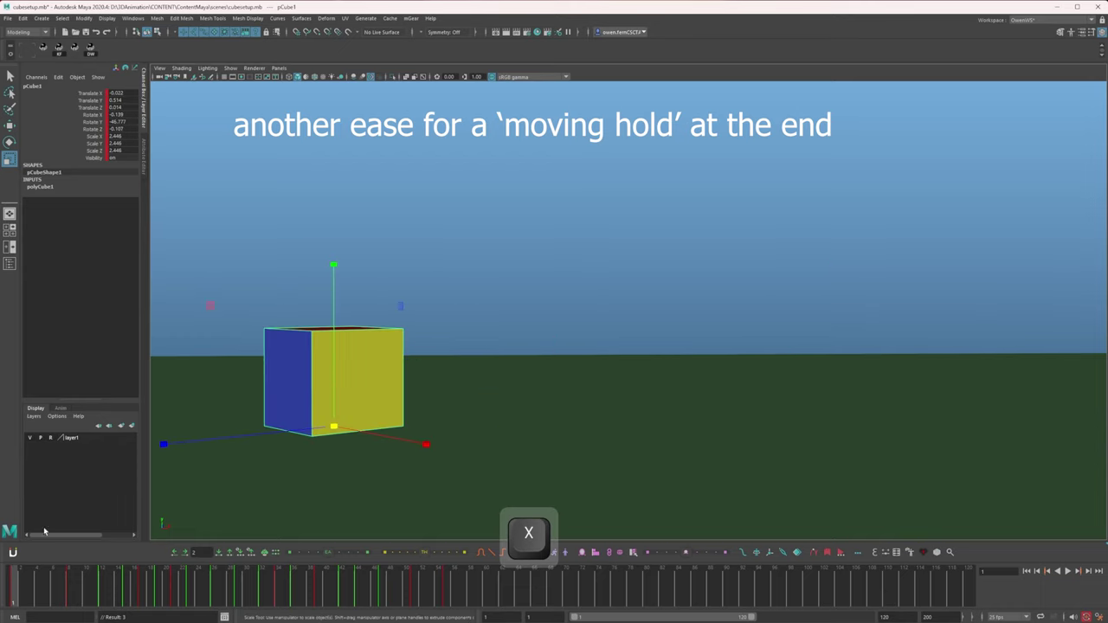
{"action": "key", "text": "c"}
{"action": "key", "text": "3"}
{"action": "key", "text": "shift+5"}
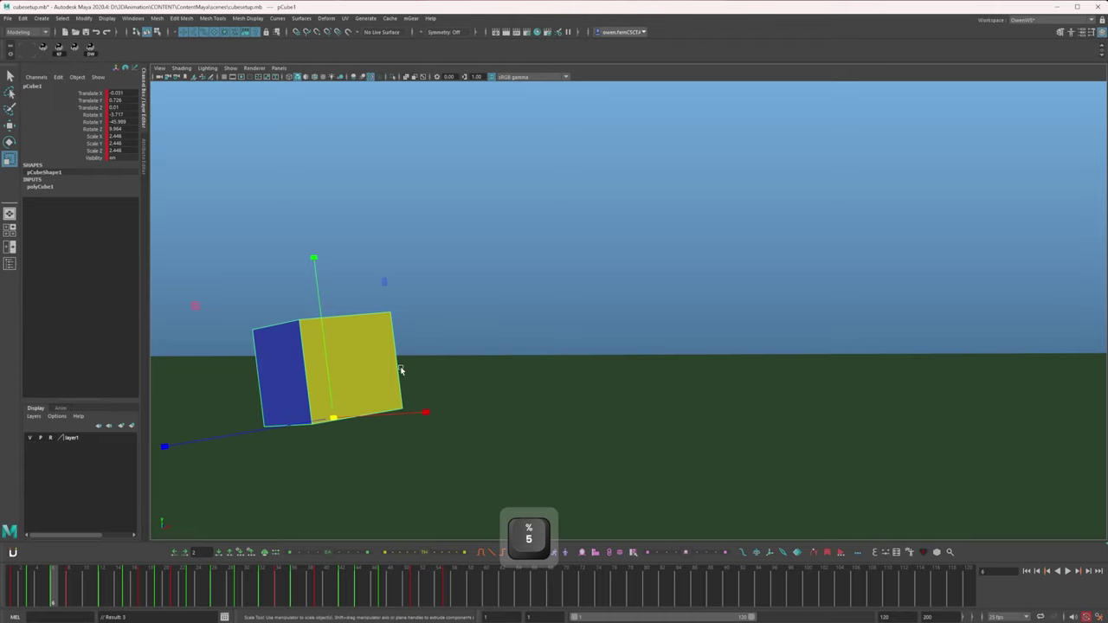
{"action": "left_click", "coordinate": [38, 594]}
{"action": "left_click_drag", "start_coordinate": [35, 596], "coordinate": [71, 591], "text": "shift"}
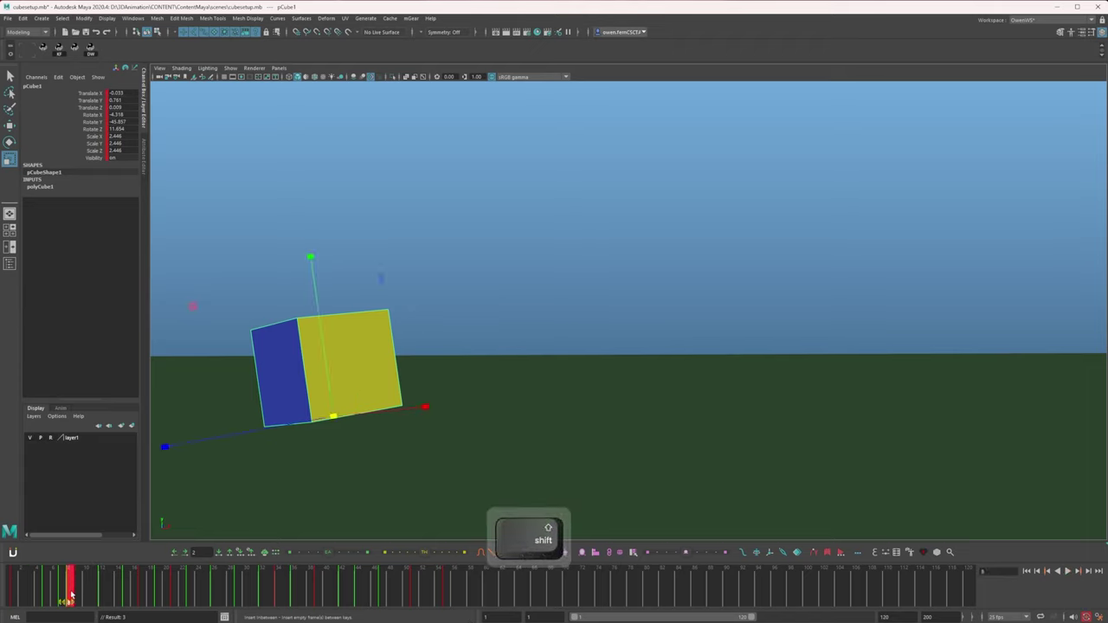
Step: Shift the cube's jump keys from frame 12 onwards so that they start at frame 20
{"action": "left_click", "coordinate": [12, 594]}
{"action": "key", "text": "c"}
{"action": "key", "text": "c"}
{"action": "key", "text": "c"}
{"action": "key", "text": "c"}
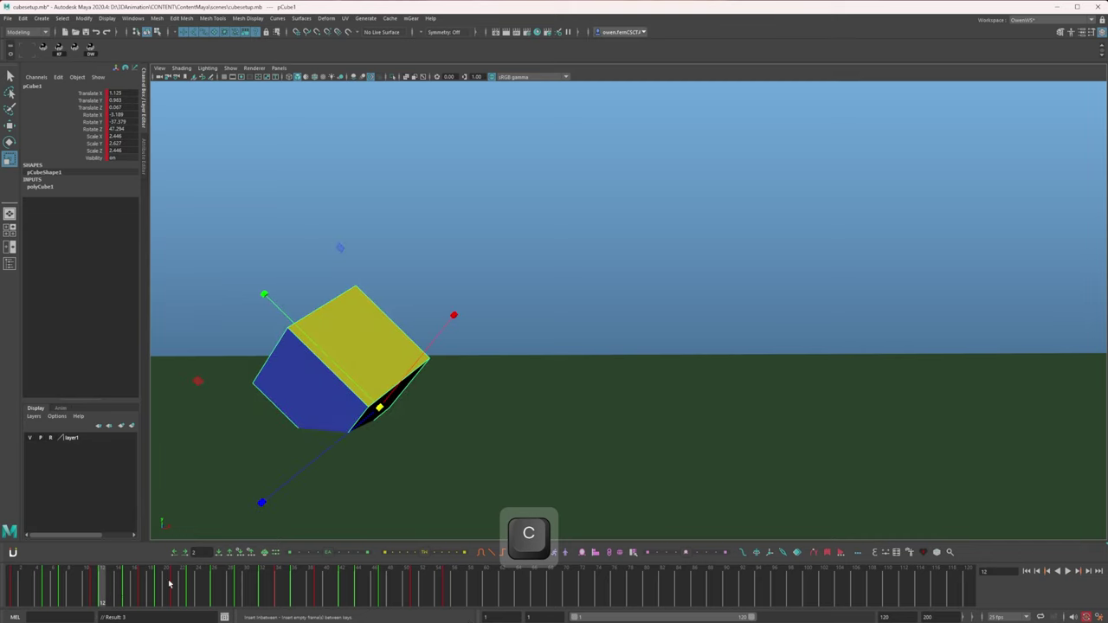
{"action": "key", "text": "x"}
{"action": "key", "text": "c"}
{"action": "left_click_drag", "start_coordinate": [102, 586], "coordinate": [499, 587], "text": "shift"}
{"action": "left_click_drag", "start_coordinate": [292, 604], "coordinate": [354, 603]}
Step: Ease the frame 15 pose towards the next key and rotate the cube to about 19.4° in Z
{"action": "left_click", "coordinate": [124, 583]}
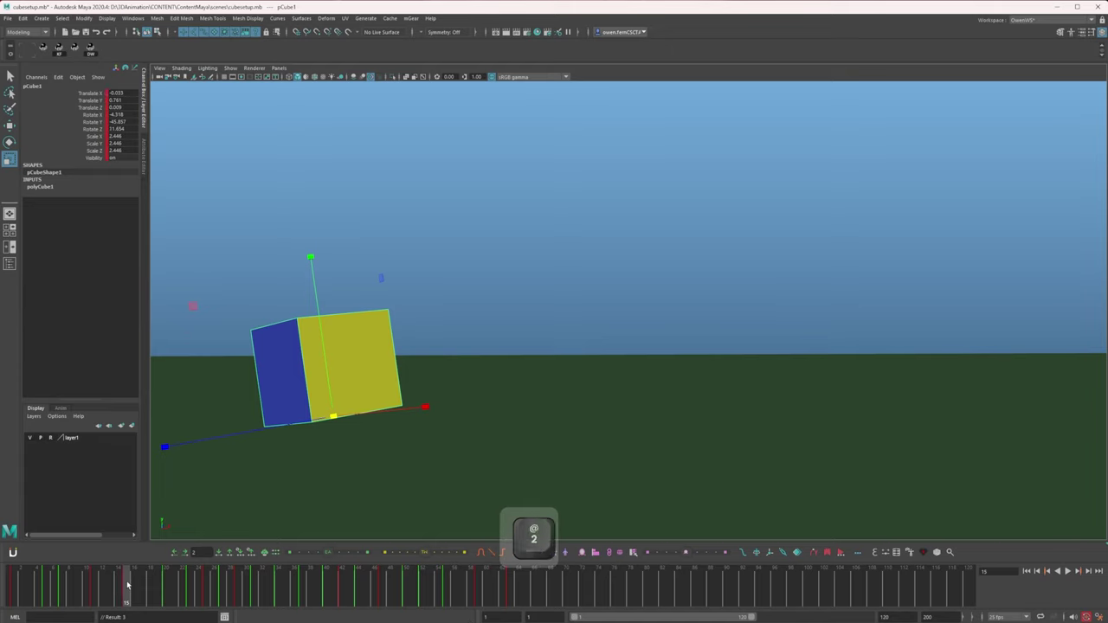
{"action": "left_click_drag", "start_coordinate": [128, 585], "coordinate": [130, 587]}
{"action": "key", "text": "x"}
{"action": "key", "text": "e"}
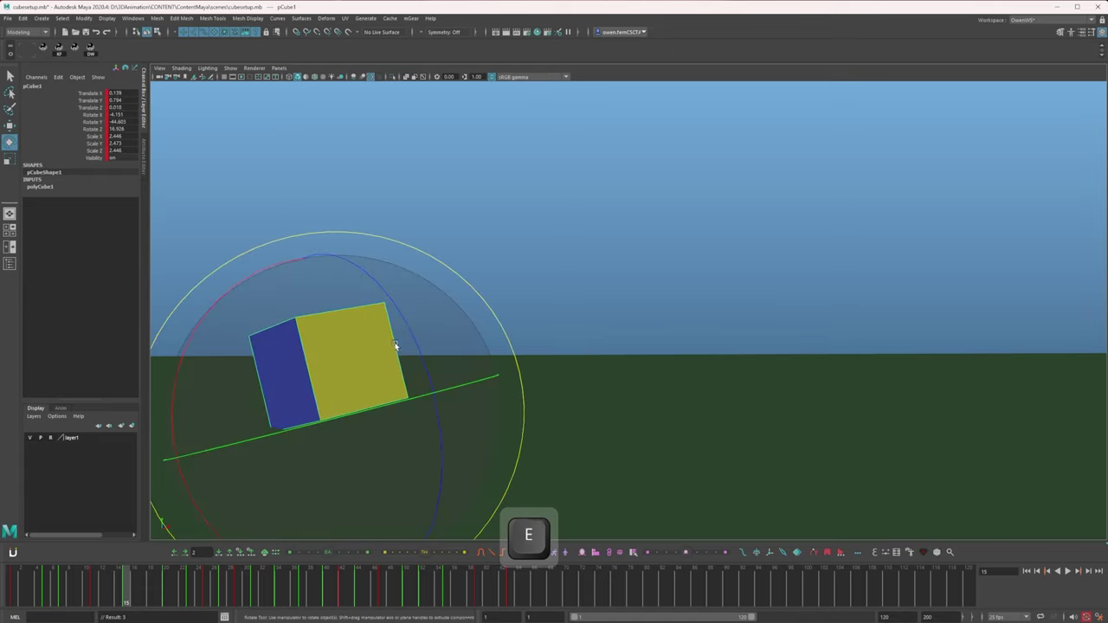
{"action": "key", "text": "x"}
{"action": "key", "text": "c"}
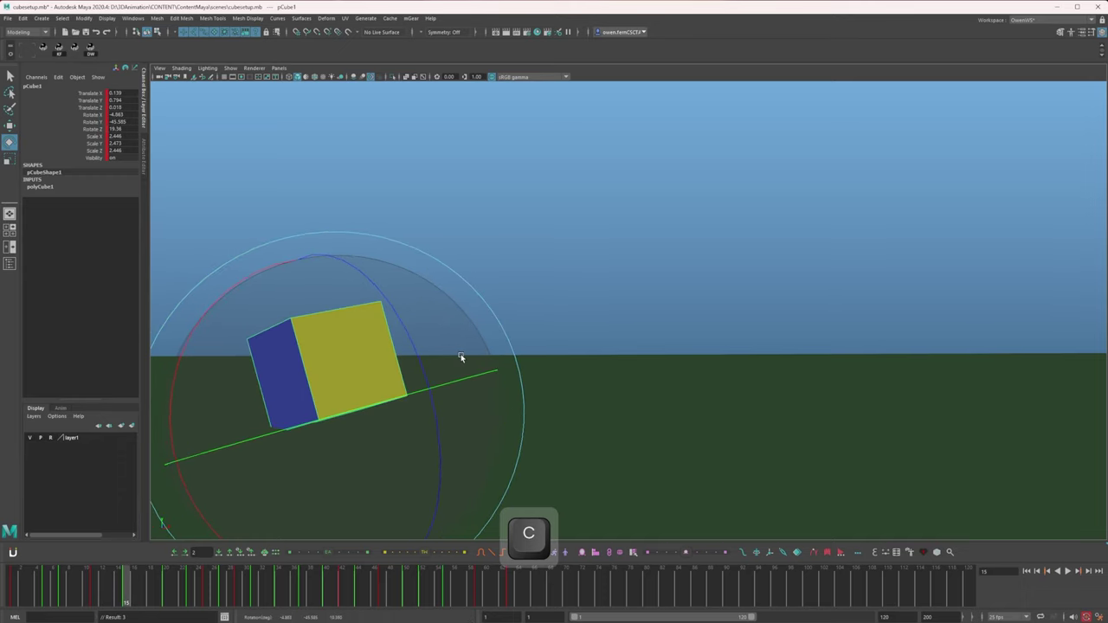
Step: Move the cube at frame 15 to about X 0.04, Y 0.68, Z 0.01 and compare it with the next keys
{"action": "key", "text": "w"}
{"action": "key", "text": "x"}
{"action": "key", "text": "c"}
{"action": "key", "text": "c"}
{"action": "key", "text": "c"}
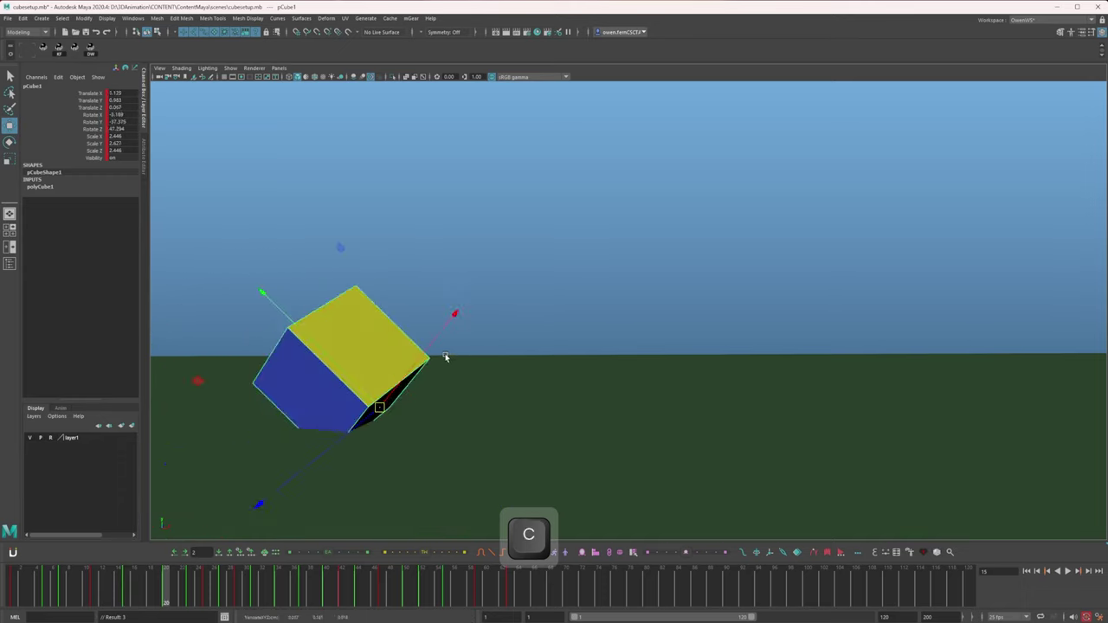
{"action": "key", "text": "w"}
{"action": "key", "text": "x"}
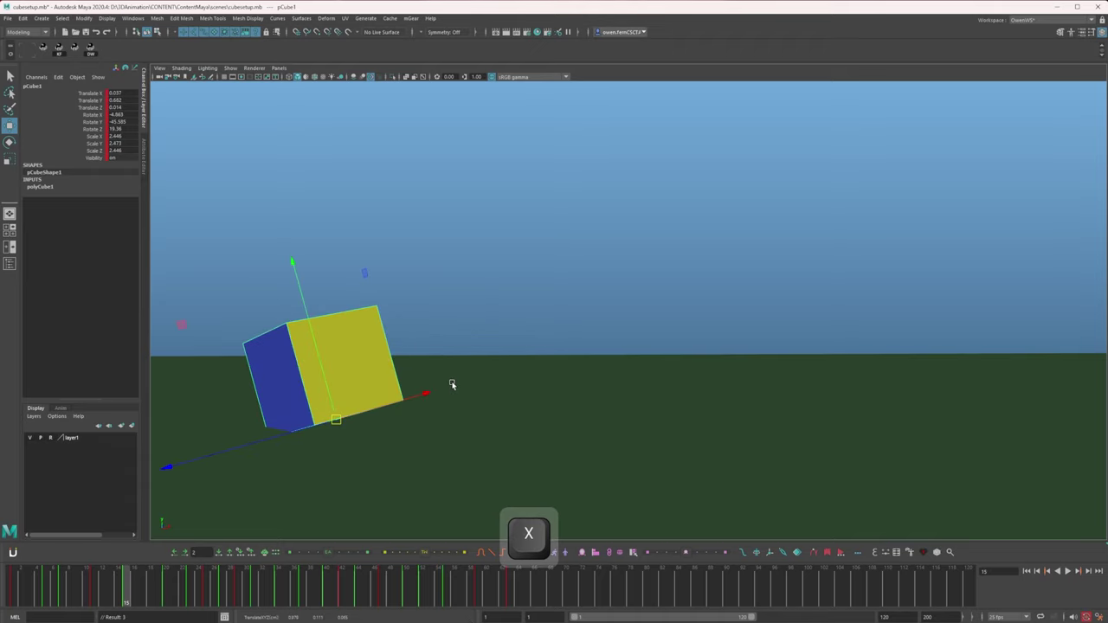
{"action": "key", "text": "c"}
{"action": "key", "text": "x"}
{"action": "key", "text": "c"}
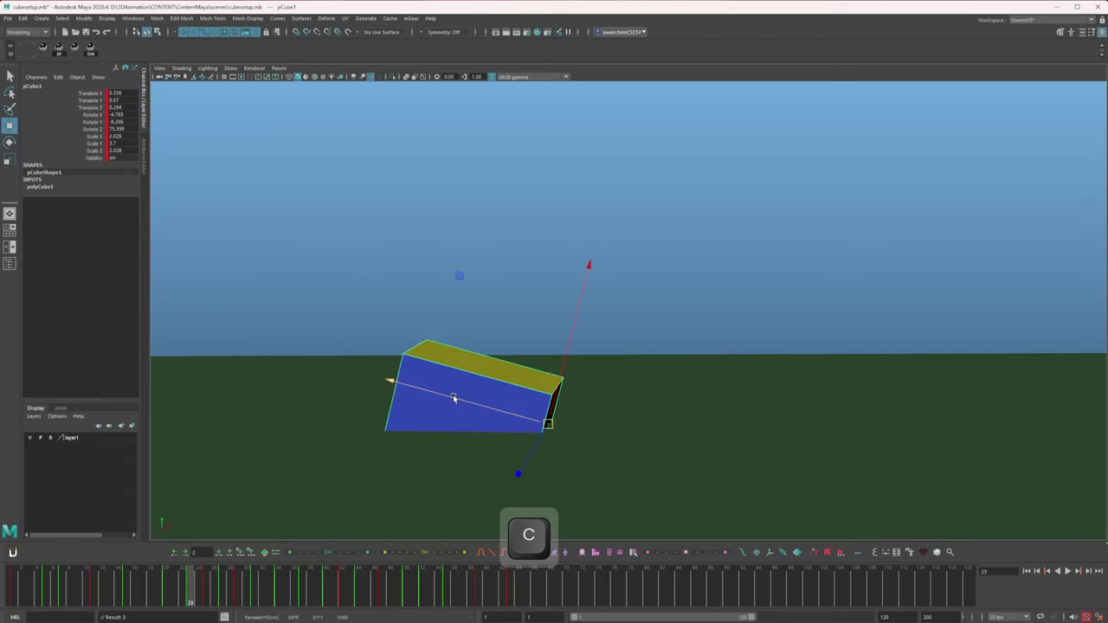
Step: Retime the take-off keys between frames 17 and 25 and check the stretched pose at frame 25
{"action": "left_click", "coordinate": [139, 587], "text": "shift"}
{"action": "left_click_drag", "start_coordinate": [140, 587], "coordinate": [206, 592], "text": "shift"}
{"action": "key", "text": "w"}
{"action": "key", "text": "e"}
{"action": "key", "text": "r"}
{"action": "key", "text": "w"}
{"action": "key", "text": "x"}
{"action": "key", "text": "c"}
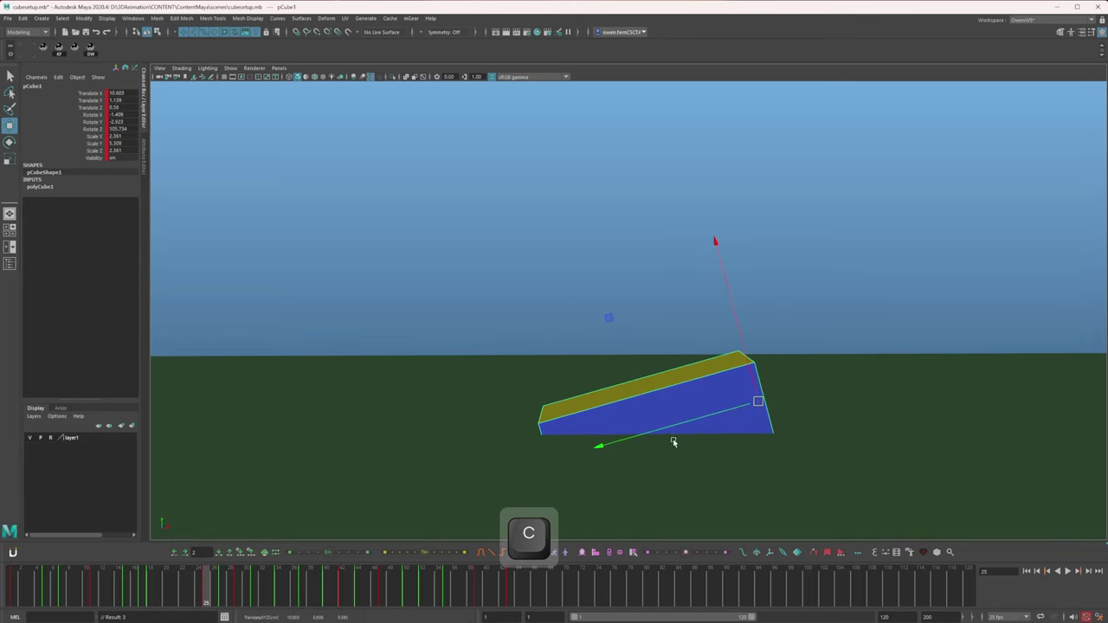
Step: Move the stretched cube at frame 25 back to about X 9.52, Y 0.99, Z 0.51, comparing it with the neighbouring keys
{"action": "key", "text": "x"}
{"action": "key", "text": "c"}
{"action": "key", "text": "c"}
{"action": "key", "text": "c"}
{"action": "key", "text": "x"}
{"action": "key", "text": "x"}
{"action": "key", "text": "x"}
{"action": "key", "text": "c"}
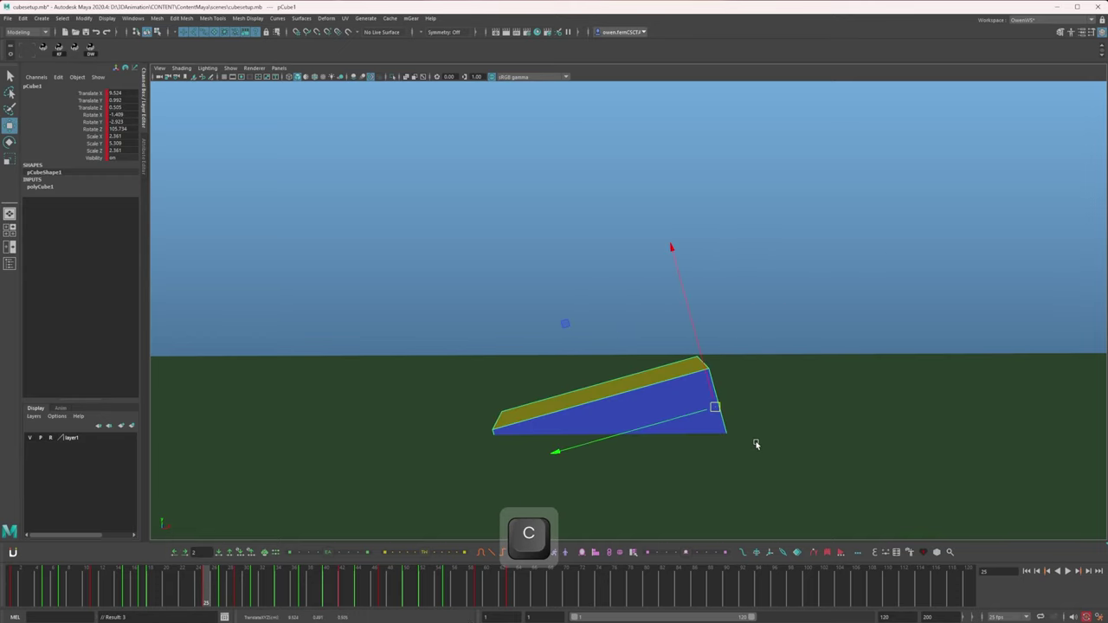
Step: Shift the keys after frame 29 two frames further along, so that the last one sits at frame 65
{"action": "key", "text": "x"}
{"action": "key", "text": "x"}
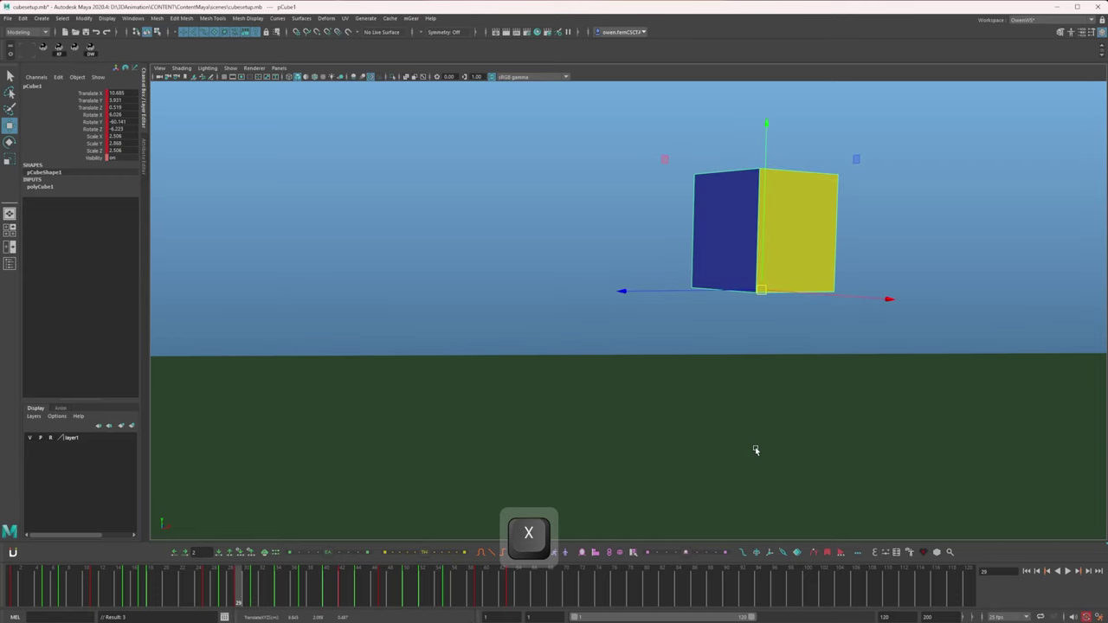
{"action": "left_click_drag", "start_coordinate": [253, 580], "coordinate": [281, 581]}
{"action": "key", "text": "x"}
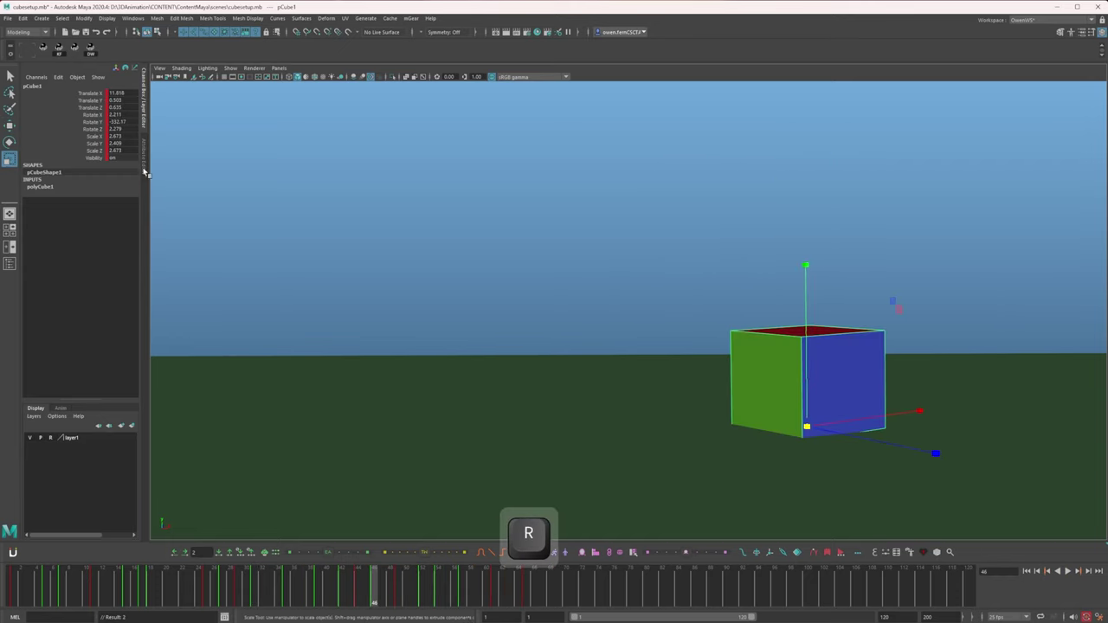
Step: Tween only the scale channels at frame 46 to squash the cube to about 1.63 in Scale Y, and play back the result
{"action": "left_click_drag", "start_coordinate": [91, 136], "coordinate": [101, 153]}
{"action": "key", "text": "x"}
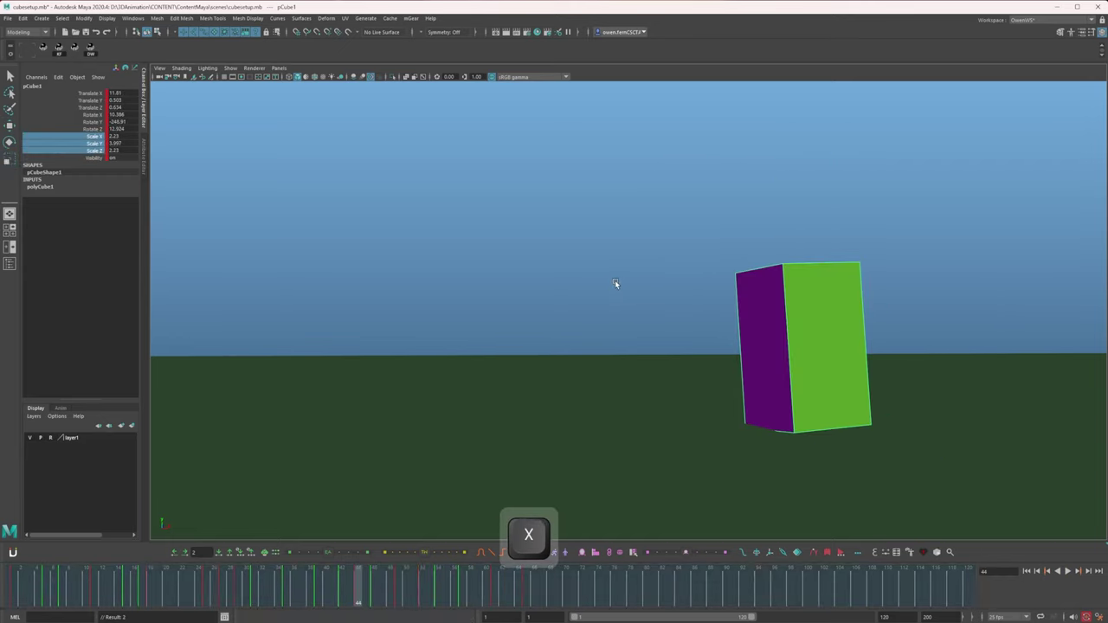
{"action": "key", "text": "c"}
{"action": "key", "text": "."}
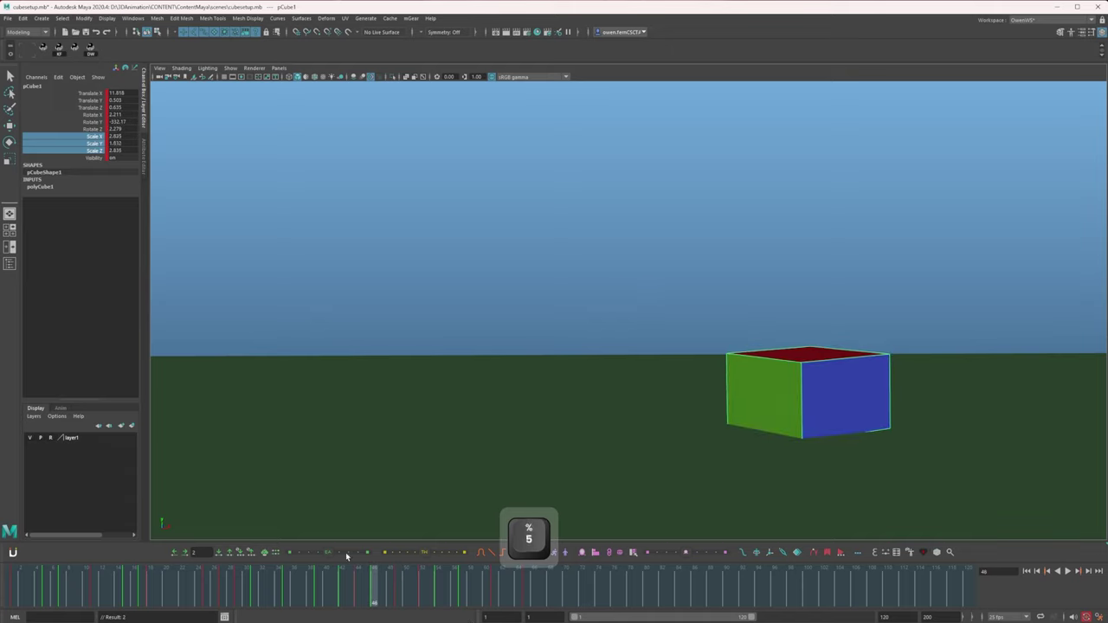
{"action": "key", "text": "alt+v"}
Step: Tween only the scale channels at frame 51 towards the next pose, to about X 2.53, Y 2.56, Z 2.53
{"action": "left_click", "coordinate": [415, 587]}
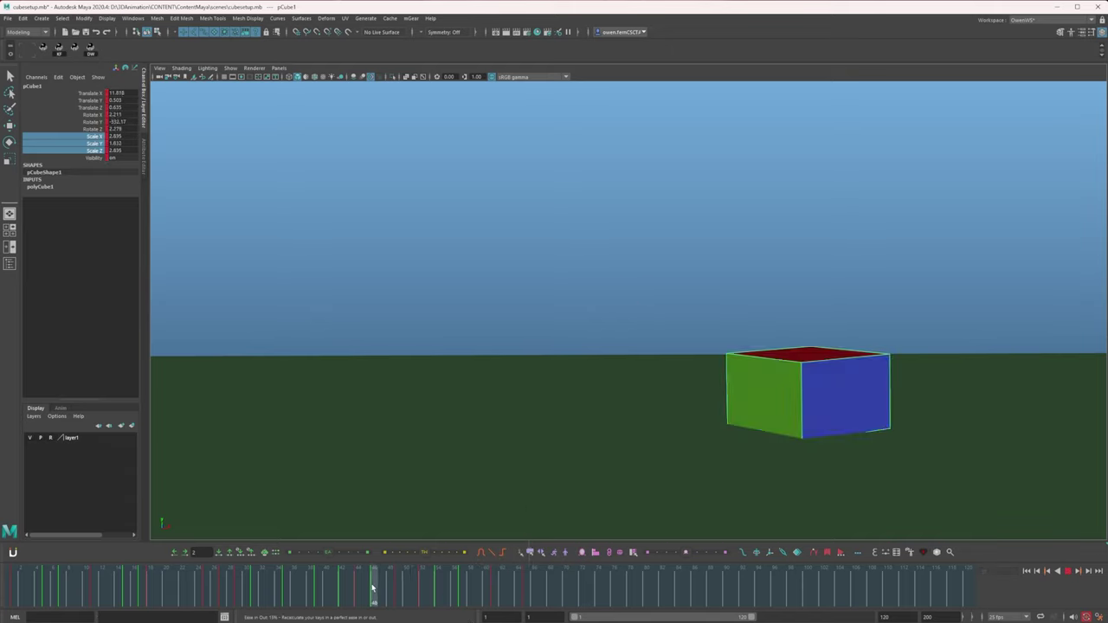
{"action": "mouse_move", "coordinate": [424, 587]}
{"action": "left_mouse_down"}
{"action": "mouse_move", "coordinate": [437, 586]}
{"action": "mouse_move", "coordinate": [417, 587]}
{"action": "left_mouse_up"}
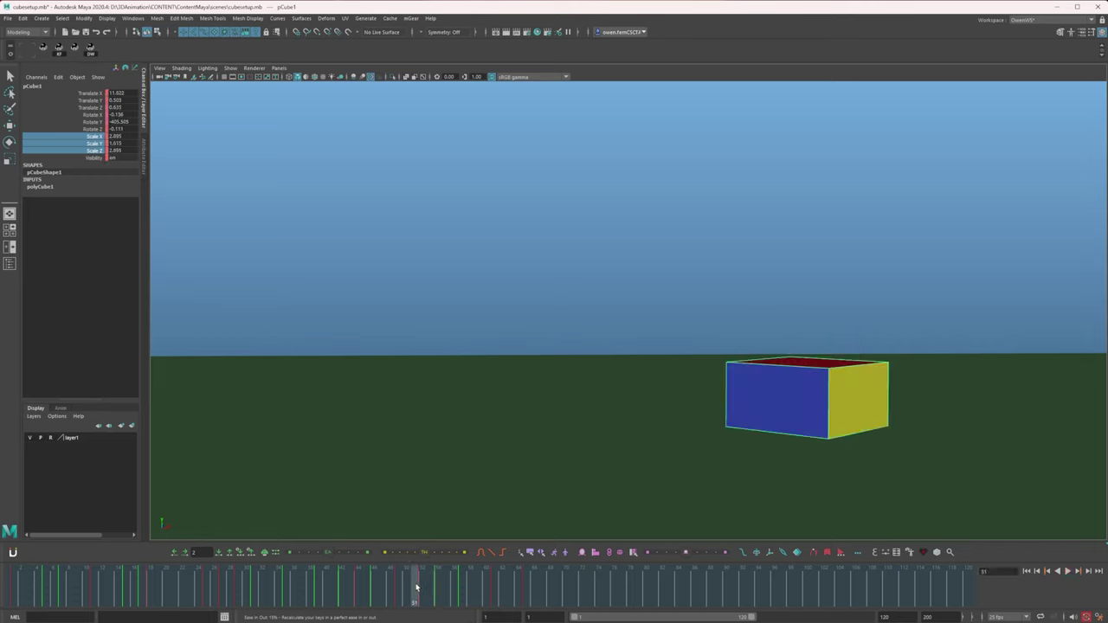
{"action": "key", "text": ";"}
{"action": "key", "text": ";"}
{"action": "key", "text": ";"}
{"action": "key", "text": ";"}
{"action": "key", "text": "r"}
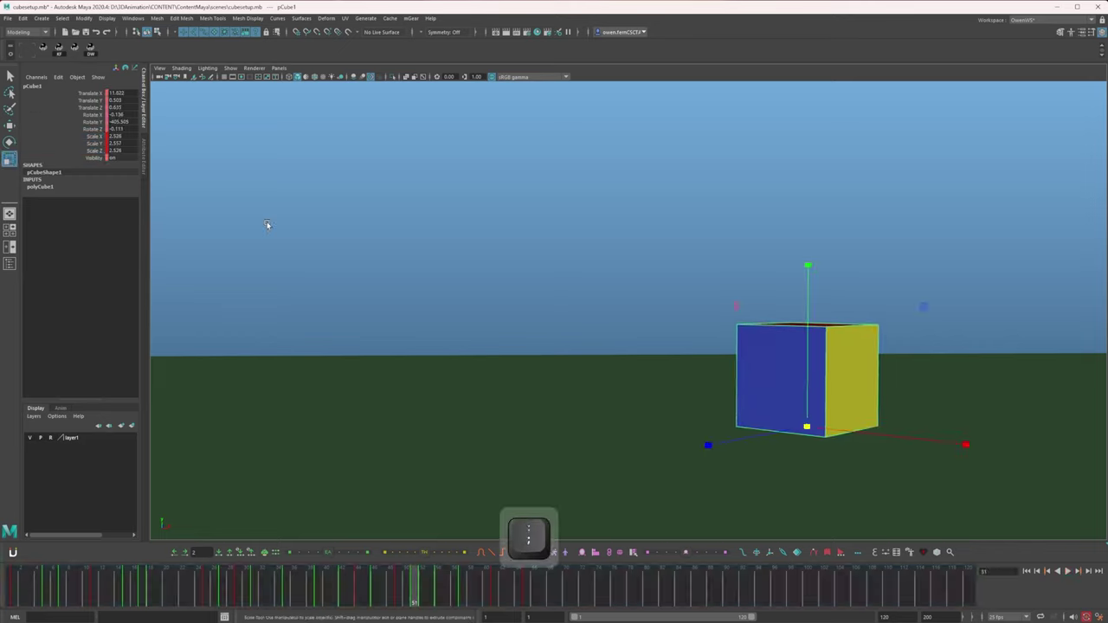
Step: Tween the translate and rotate channels at frame 51 to about Translate X 11.95 and Rotate Y -241.7, then compare adjacent keys
{"action": "left_click_drag", "start_coordinate": [87, 93], "coordinate": [97, 102]}
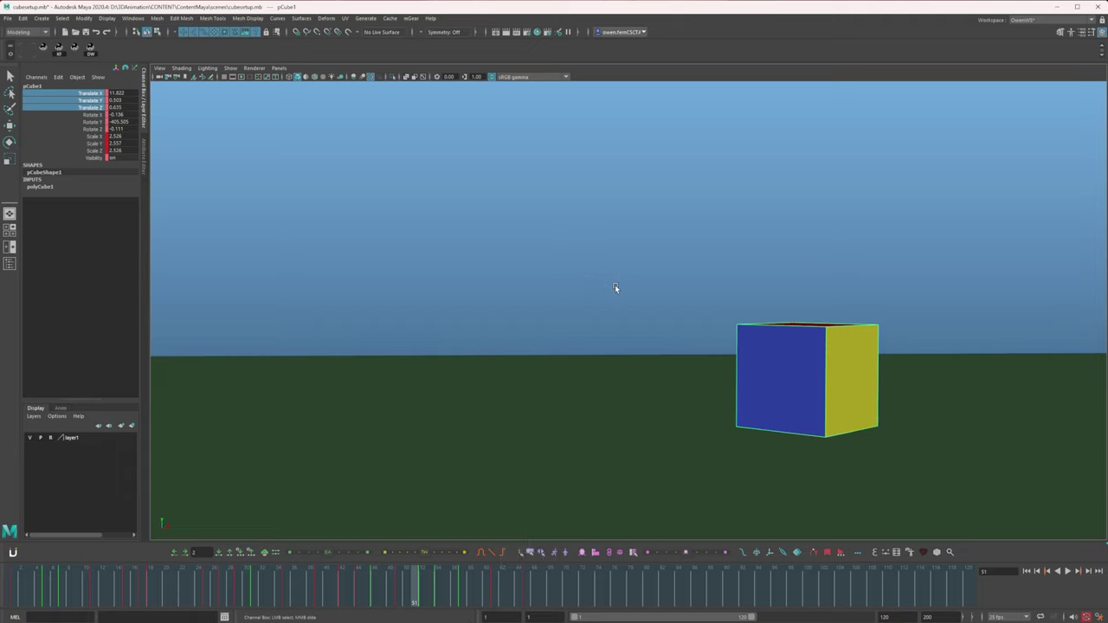
{"action": "middle_click_drag", "start_coordinate": [615, 285], "coordinate": [662, 289]}
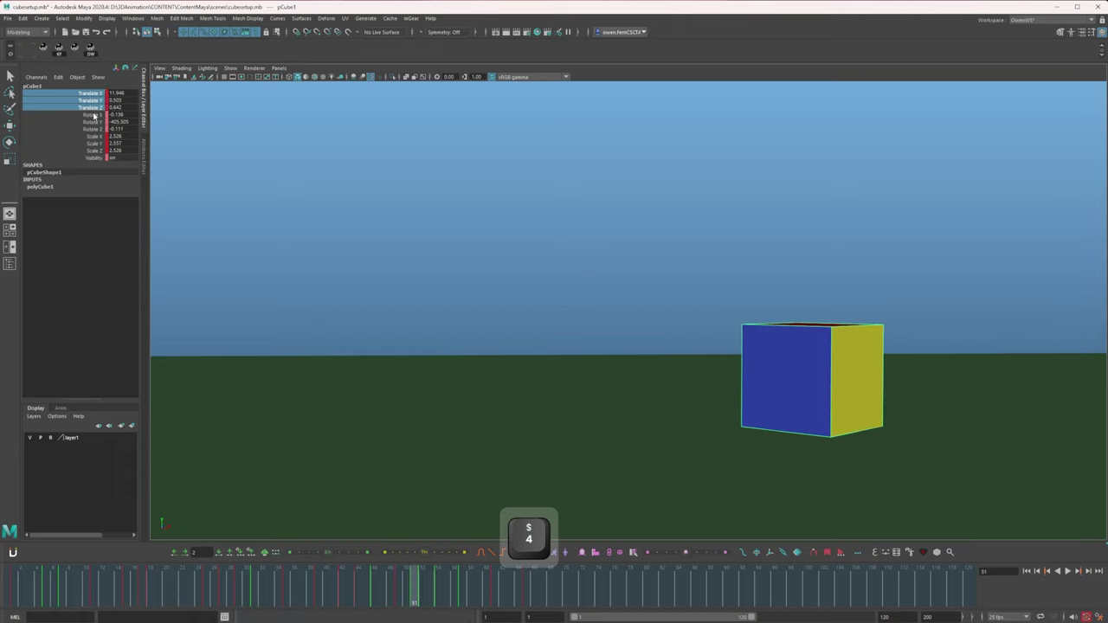
{"action": "left_click_drag", "start_coordinate": [93, 115], "coordinate": [92, 130]}
{"action": "key", "text": "4"}
{"action": "key", "text": "x"}
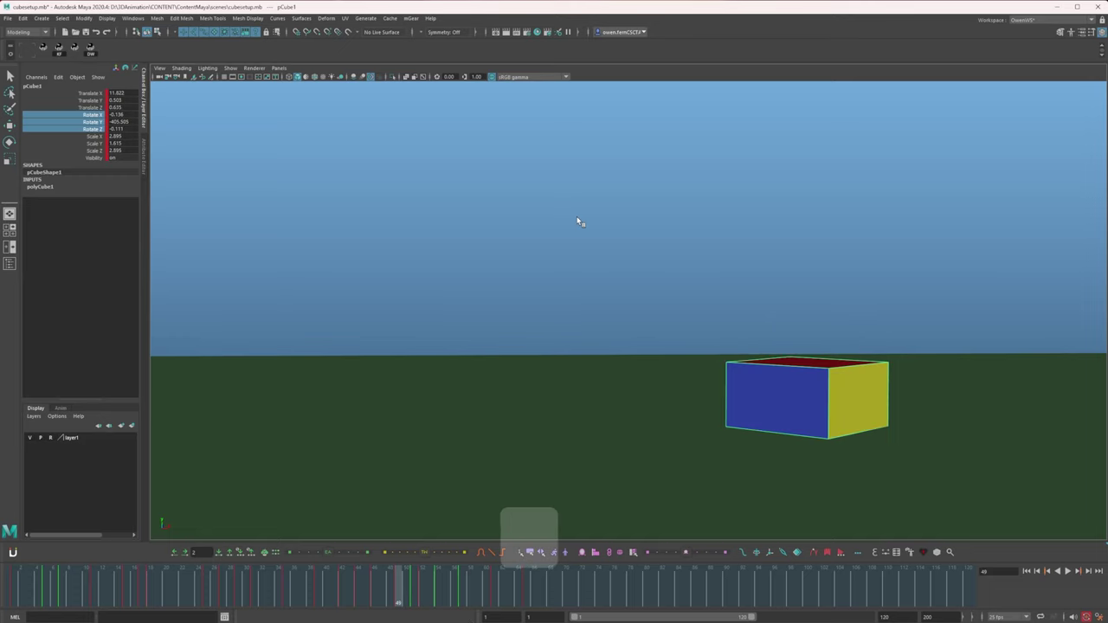
{"action": "key", "text": "c"}
{"action": "key", "text": "c"}
{"action": "key", "text": "x"}
{"action": "key", "text": "x"}
{"action": "key", "text": "c"}
Step: Rotate the cube at frame 51 to about -146.4° in Y and check it against the neighbouring keys
{"action": "key", "text": "e"}
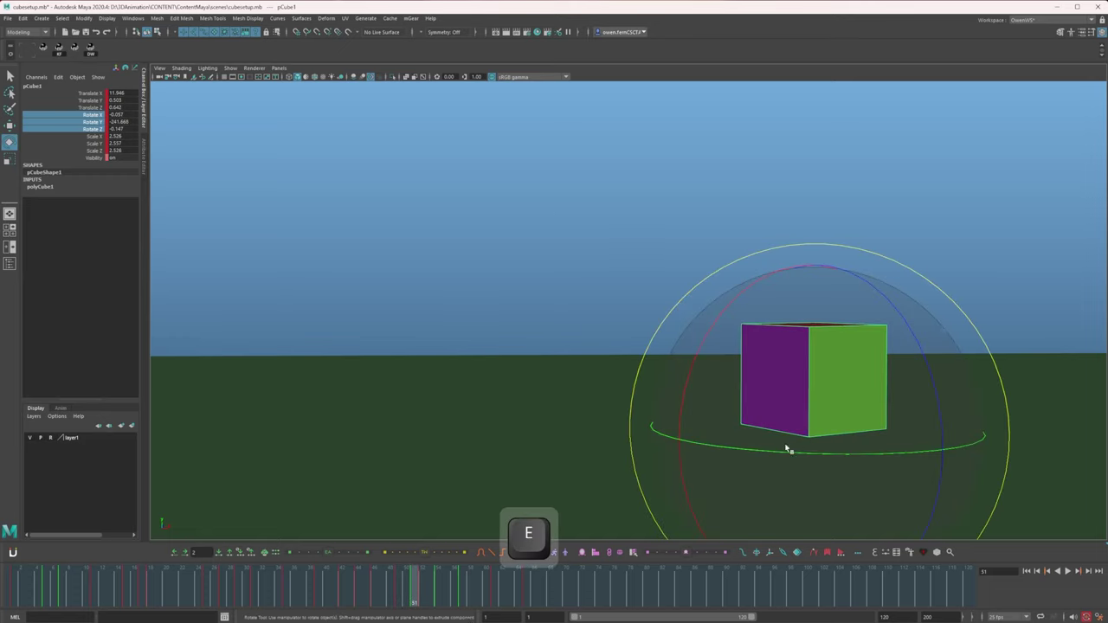
{"action": "key", "text": "x"}
{"action": "key", "text": "c"}
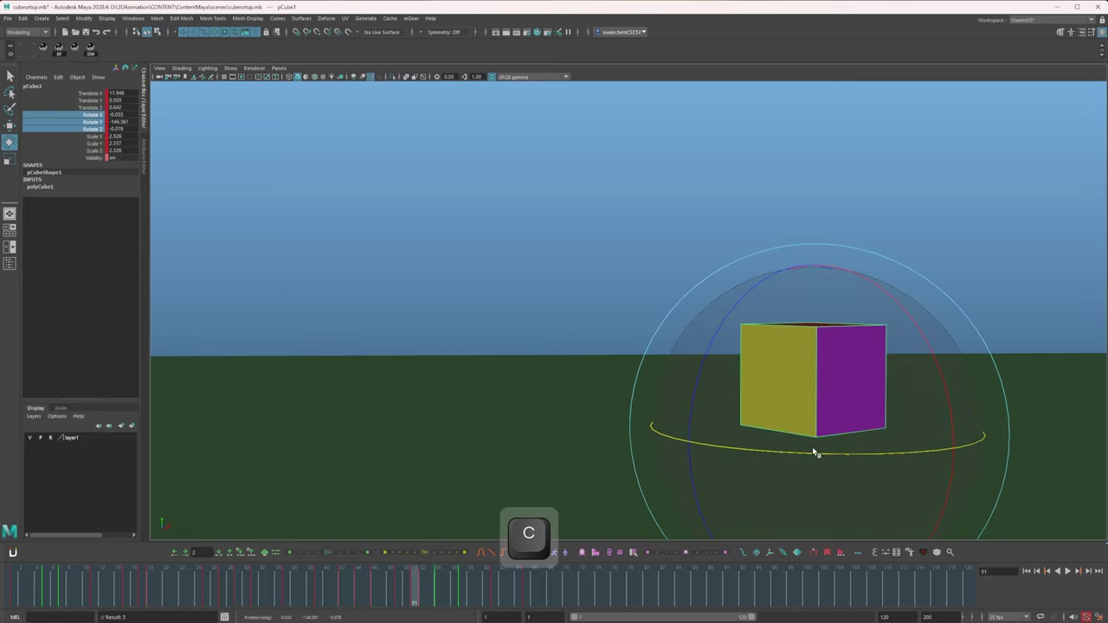
Step: Rotate the cube at frame 51 to about -96.9° in Y and compare it with the neighbouring keys
{"action": "key", "text": "x"}
{"action": "key", "text": "c"}
{"action": "left_click_drag", "start_coordinate": [795, 452], "coordinate": [932, 458]}
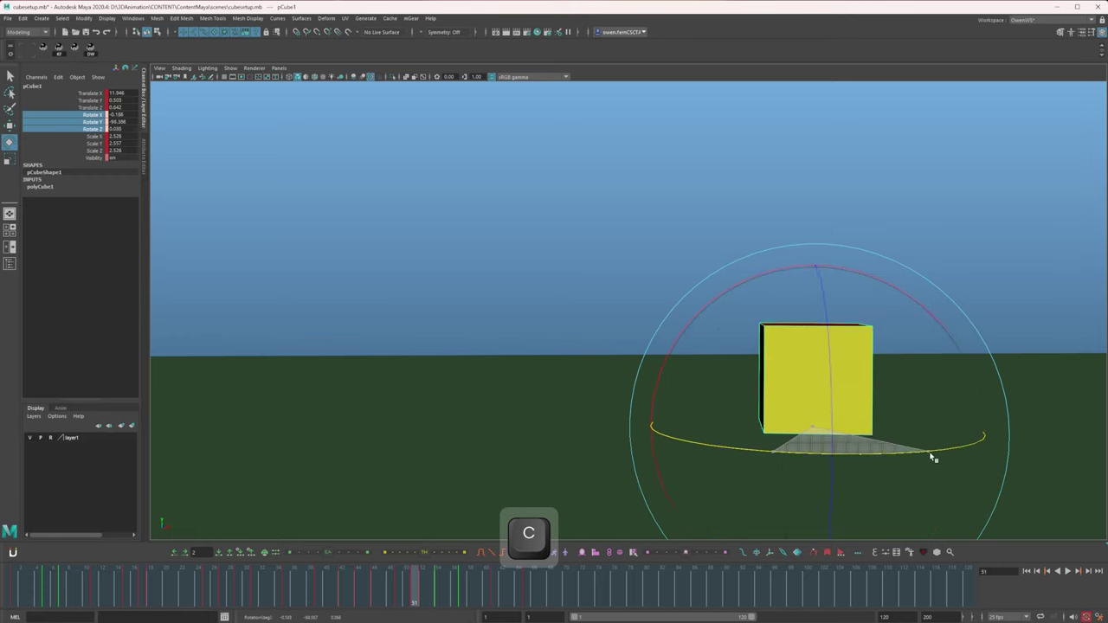
{"action": "key", "text": "x"}
{"action": "key", "text": "c"}
{"action": "key", "text": "x"}
{"action": "key", "text": "c"}
{"action": "key", "text": "x"}
{"action": "key", "text": "x"}
{"action": "key", "text": "c"}
{"action": "key", "text": "c"}
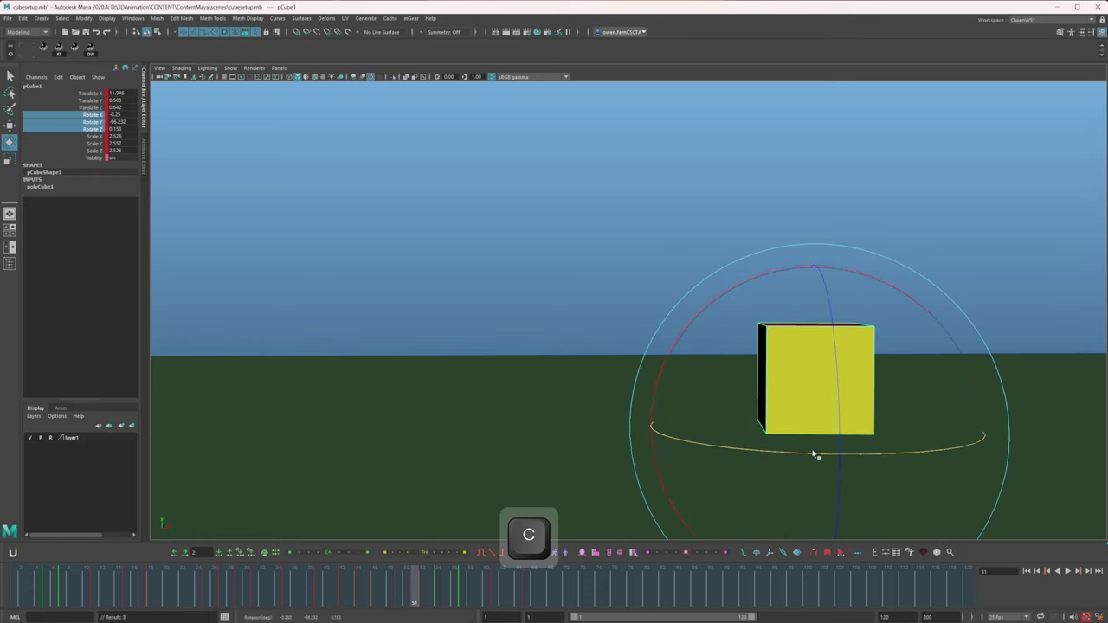
Step: Rotate the cube at frame 51 slightly more, to about -87.4° in Y, and scrub through the landing
{"action": "left_click_drag", "start_coordinate": [804, 453], "coordinate": [834, 453]}
{"action": "key", "text": "x"}
{"action": "key", "text": "x"}
{"action": "key", "text": "c"}
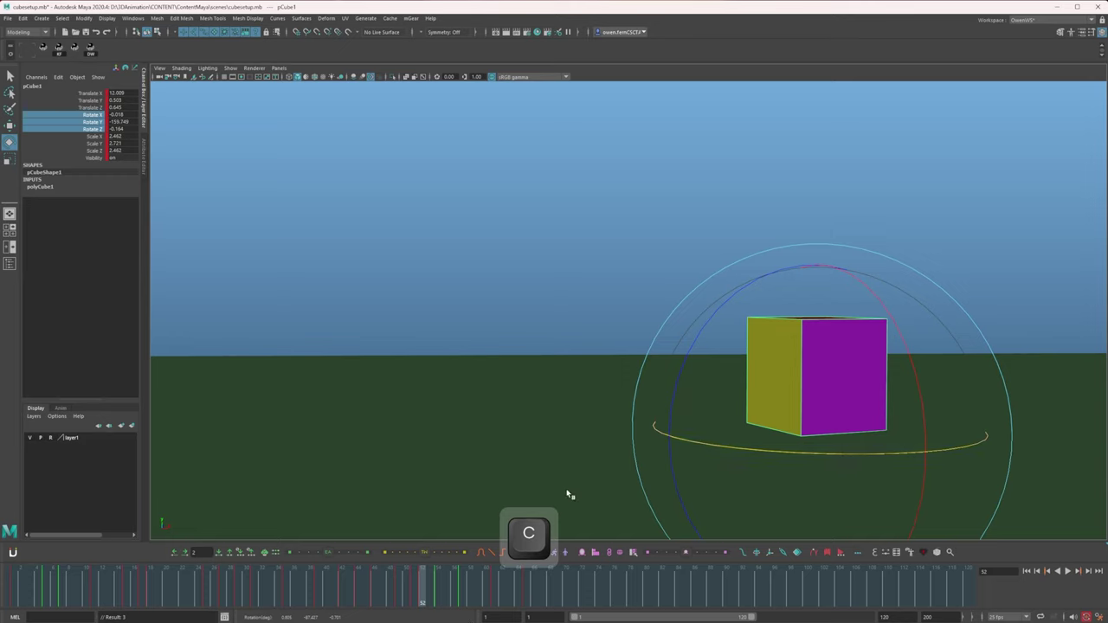
{"action": "left_click_drag", "start_coordinate": [368, 594], "coordinate": [439, 583]}
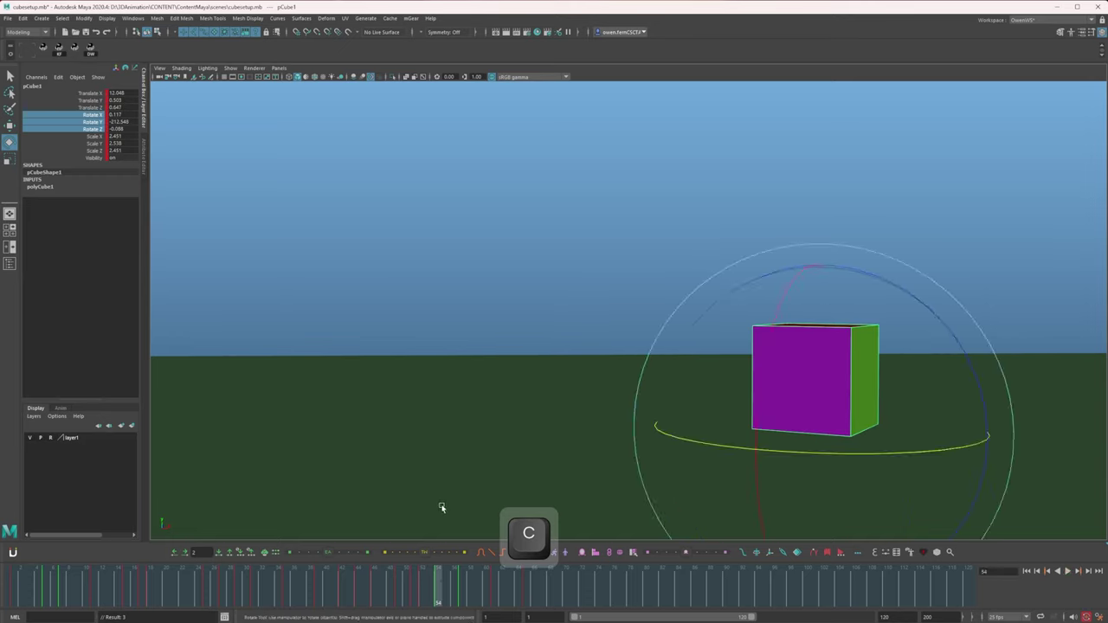
{"action": "left_click_drag", "start_coordinate": [371, 595], "coordinate": [544, 594]}
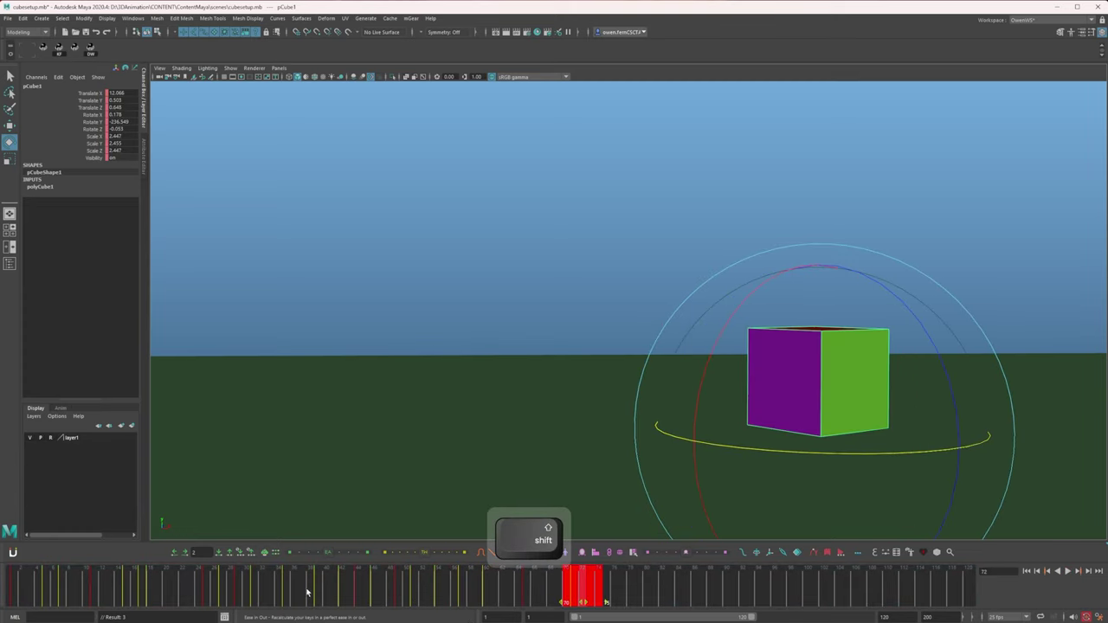
Step: Play back the cube's jump from the first frame to review the timing
{"action": "left_click", "coordinate": [306, 592]}
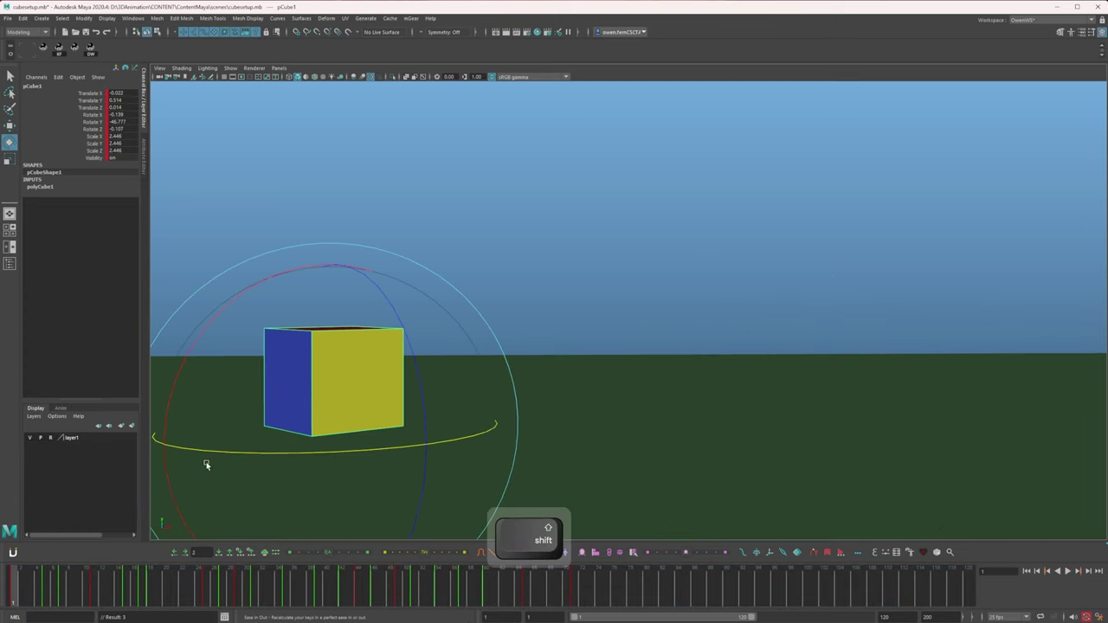
{"action": "key", "text": "alt+v"}
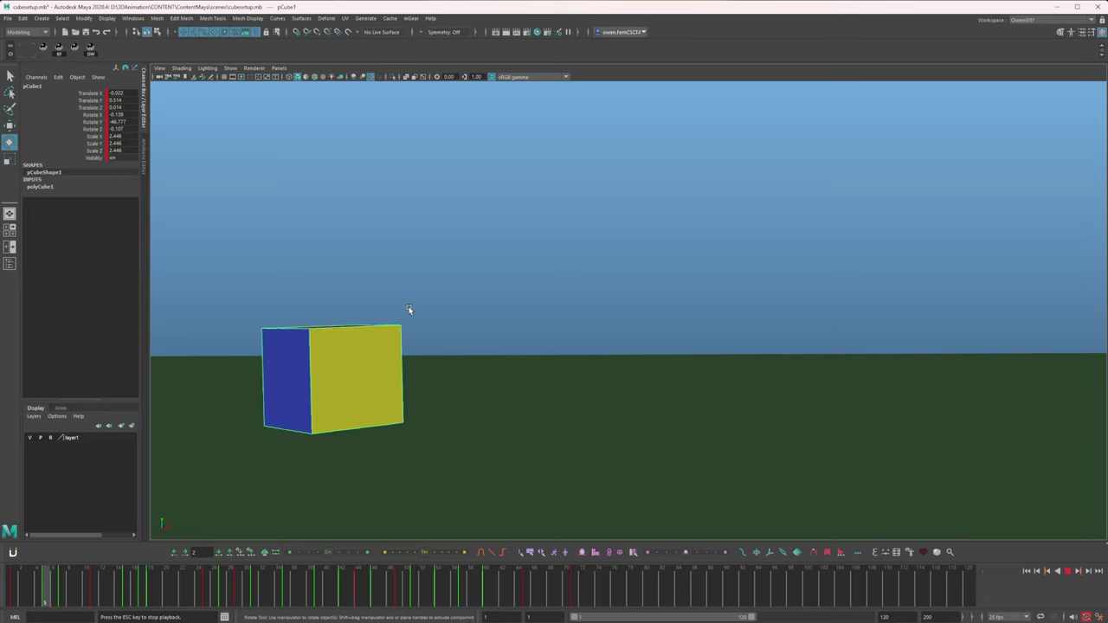
{"action": "key", "text": "alt+v"}
{"action": "left_click", "coordinate": [15, 577]}
{"action": "key", "text": "alt+v"}
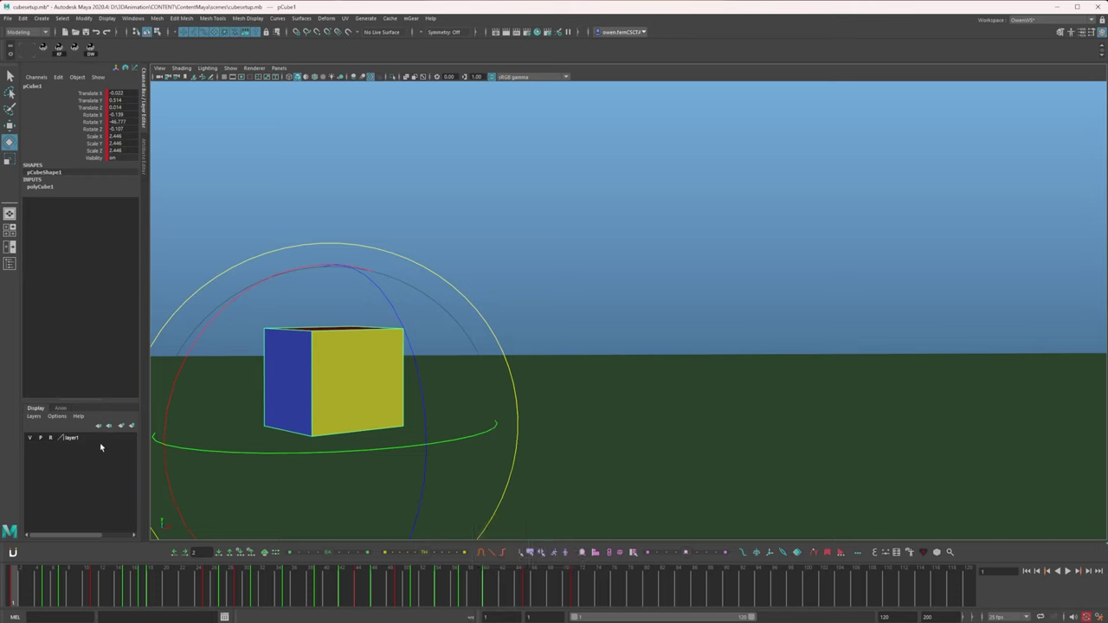
Step: Tween the cube's frame 5 key towards the previous pose, to about Translate Y 0.53 and Rotate Z 0.8
{"action": "key", "text": "c"}
{"action": "key", "text": "c"}
{"action": "key", "text": "x"}
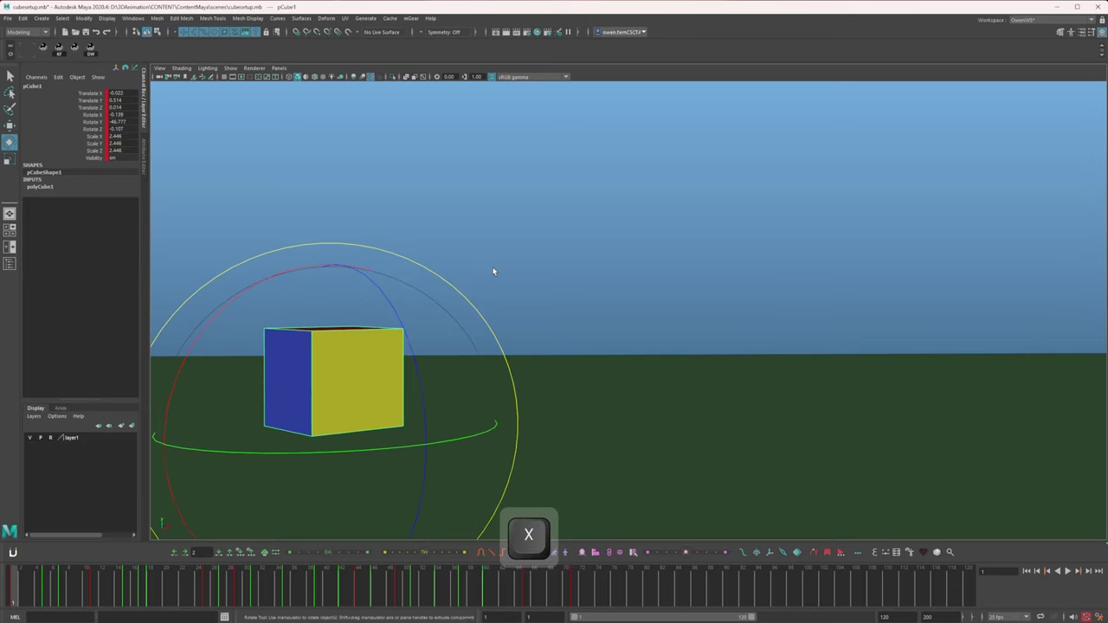
{"action": "key", "text": "c"}
{"action": "key", "text": "x"}
{"action": "key", "text": "c"}
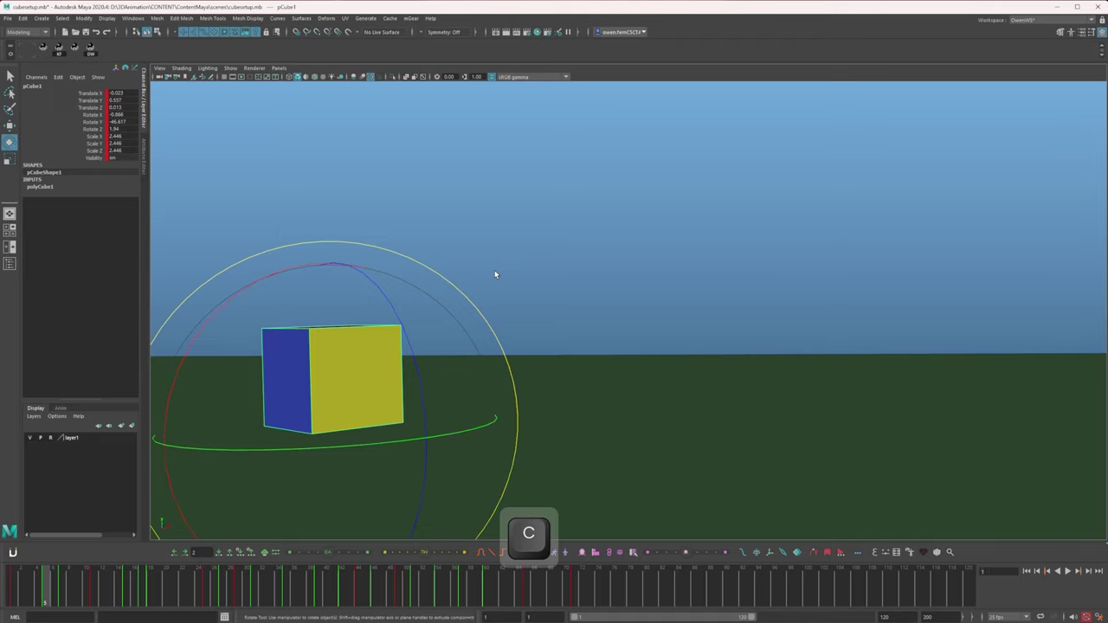
{"action": "key", "text": "x"}
{"action": "key", "text": "2"}
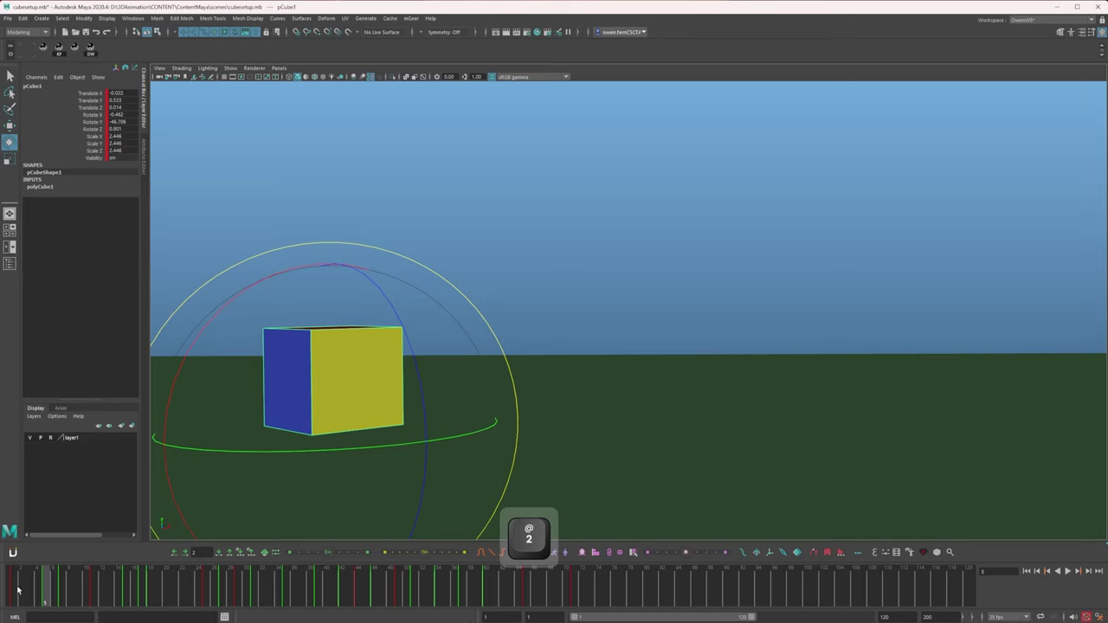
Step: Tween the cube's frame 7 key to about Translate Y 0.74 and Rotate Z 10.8, and check it against frame 5
{"action": "key", "text": "x"}
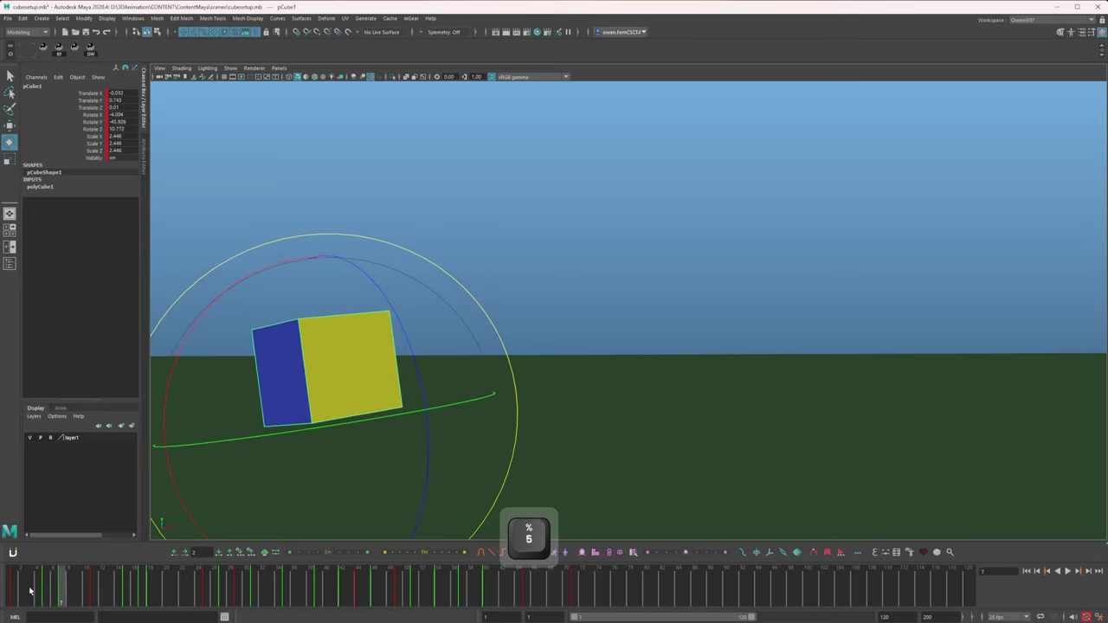
{"action": "key", "text": "x"}
{"action": "key", "text": "c"}
Step: Compare the keys between frames 7 and 15, and tween frame 15 towards the previous pose, to about Rotate Z 16.6
{"action": "key", "text": "c"}
{"action": "key", "text": "c"}
{"action": "key", "text": "x"}
{"action": "key", "text": "x"}
{"action": "key", "text": "c"}
{"action": "key", "text": "c"}
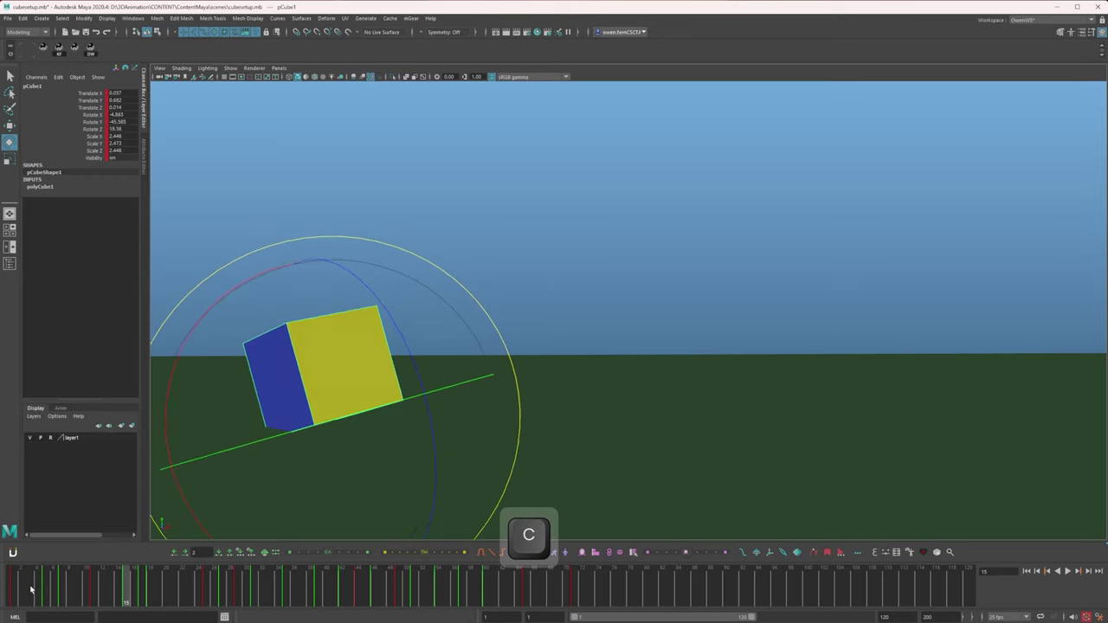
{"action": "key", "text": "2"}
{"action": "key", "text": "c"}
{"action": "key", "text": "c"}
{"action": "key", "text": "c"}
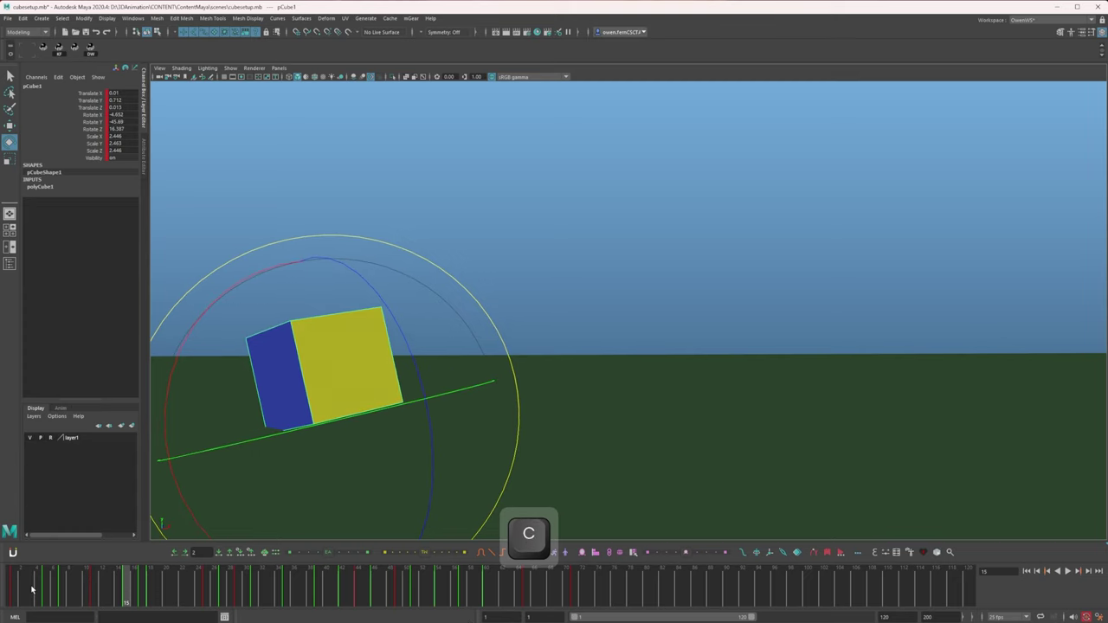
Step: Tween the cube's frame 27 key to about Translate X 9.88 and Translate Y 2.77, and play back the animation
{"action": "key", "text": "x"}
{"action": "key", "text": "x"}
{"action": "key", "text": "x"}
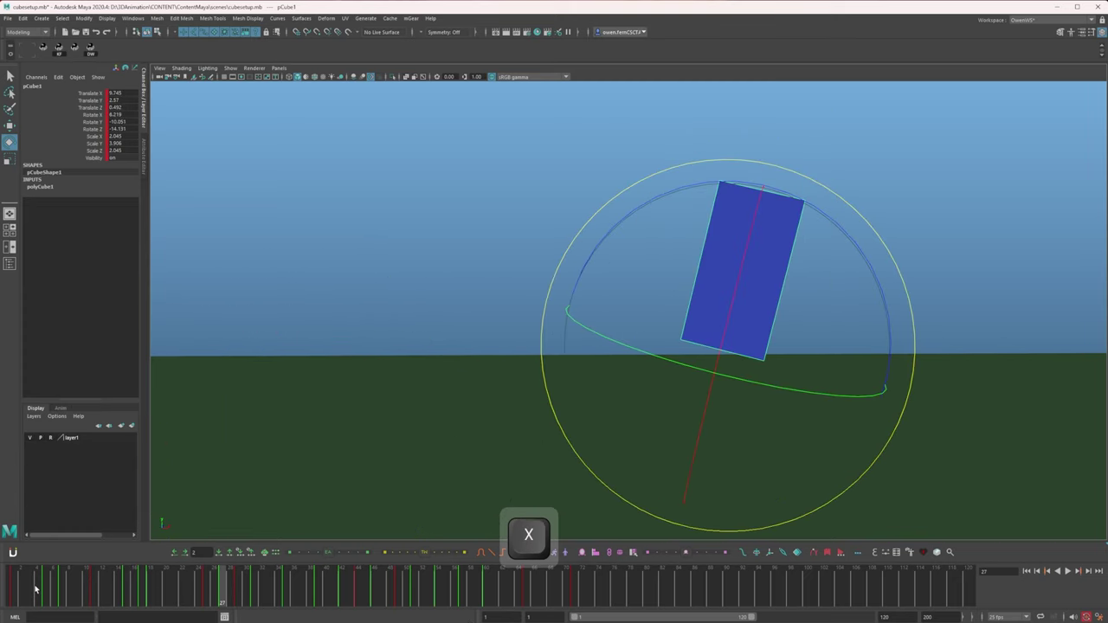
{"action": "key", "text": "c"}
{"action": "key", "text": "2"}
{"action": "key", "text": "x"}
{"action": "key", "text": "c"}
{"action": "key", "text": "x"}
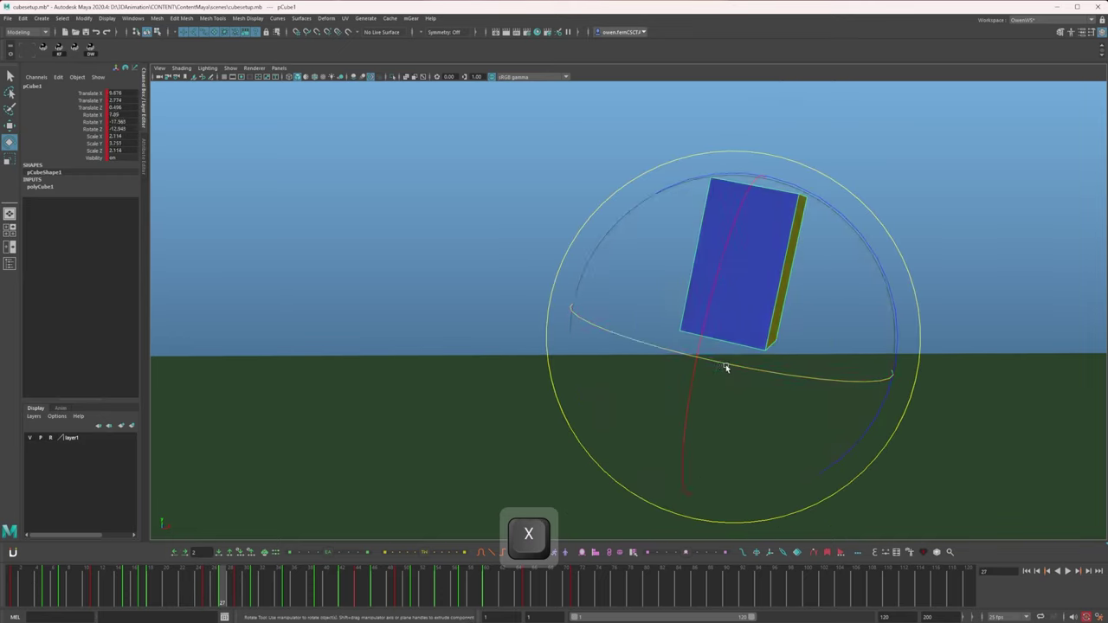
{"action": "key", "text": "x"}
{"action": "key", "text": "alt+v"}
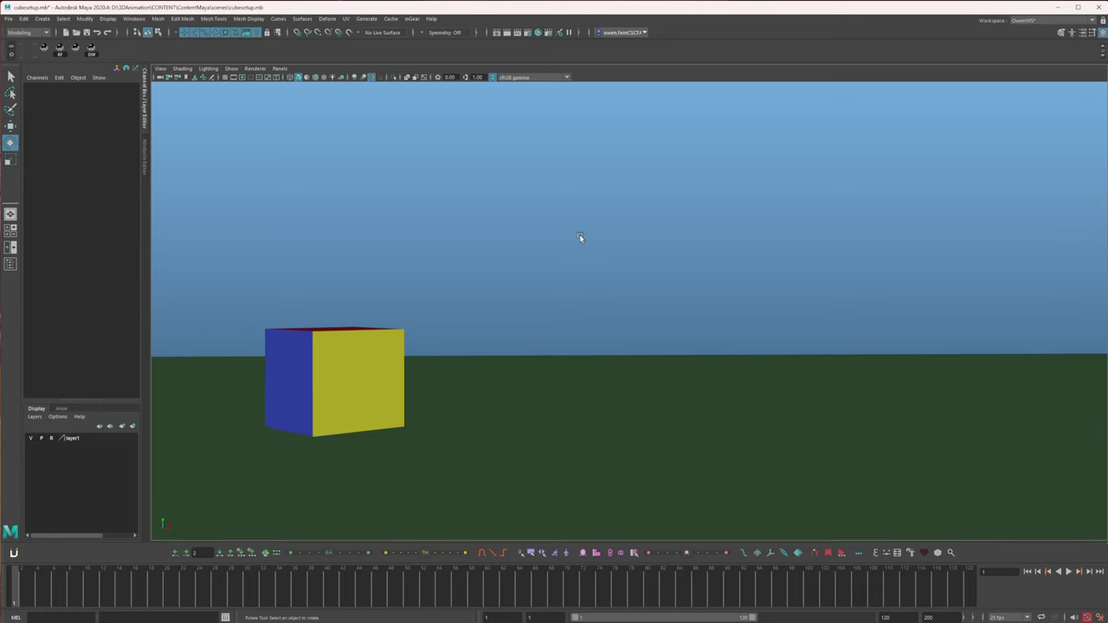
Step: Apply the Euler Filter to the cube's animation curves in the Graph Editor and change their stepped tangents to smooth ones
{"action": "key", "text": "F1"}
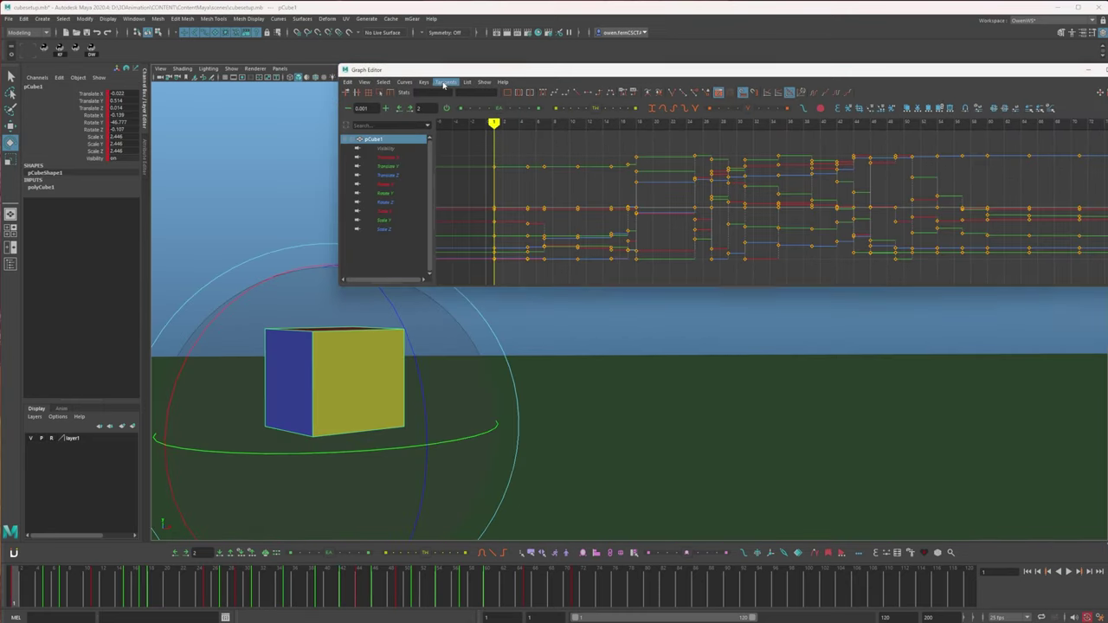
{"action": "left_click", "coordinate": [446, 81]}
{"action": "mouse_move", "coordinate": [405, 82]}
{"action": "left_click", "coordinate": [420, 230]}
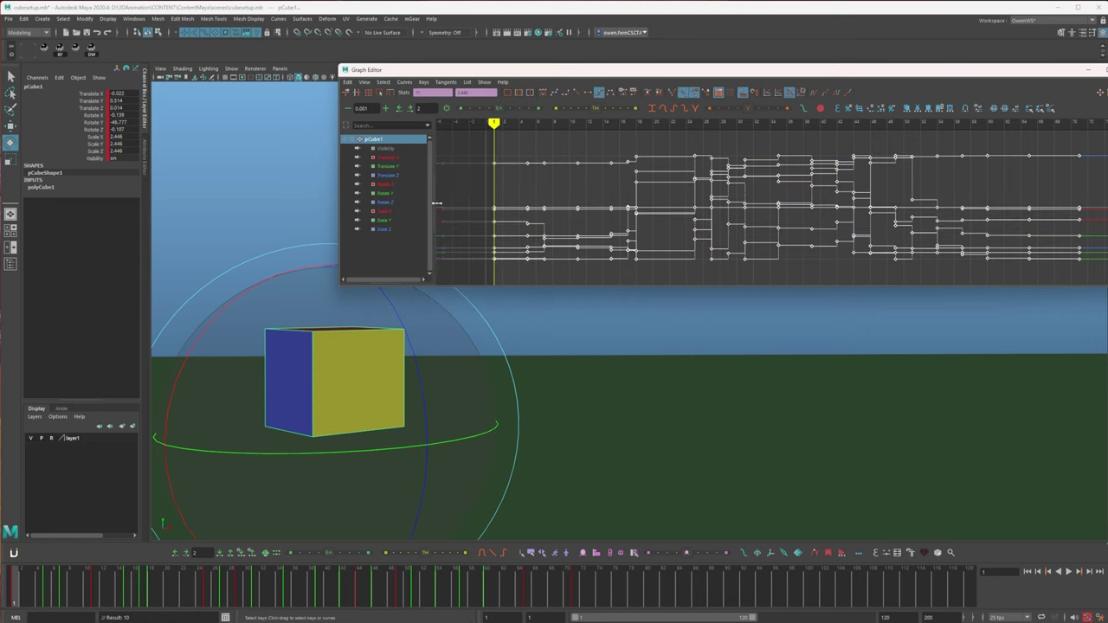
{"action": "left_click", "coordinate": [586, 147]}
{"action": "left_click", "coordinate": [543, 93]}
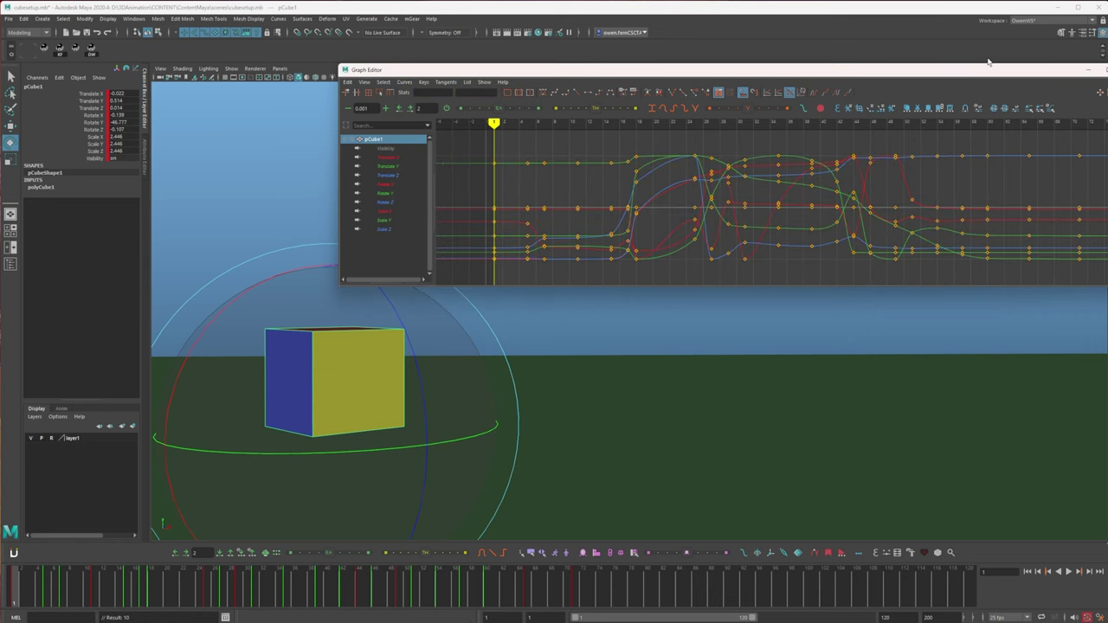
{"action": "left_click", "coordinate": [1089, 70]}
Step: Move all keys from about frame 25 to the end of the animation 5 frames earlier and play back the result
{"action": "key", "text": "alt+v"}
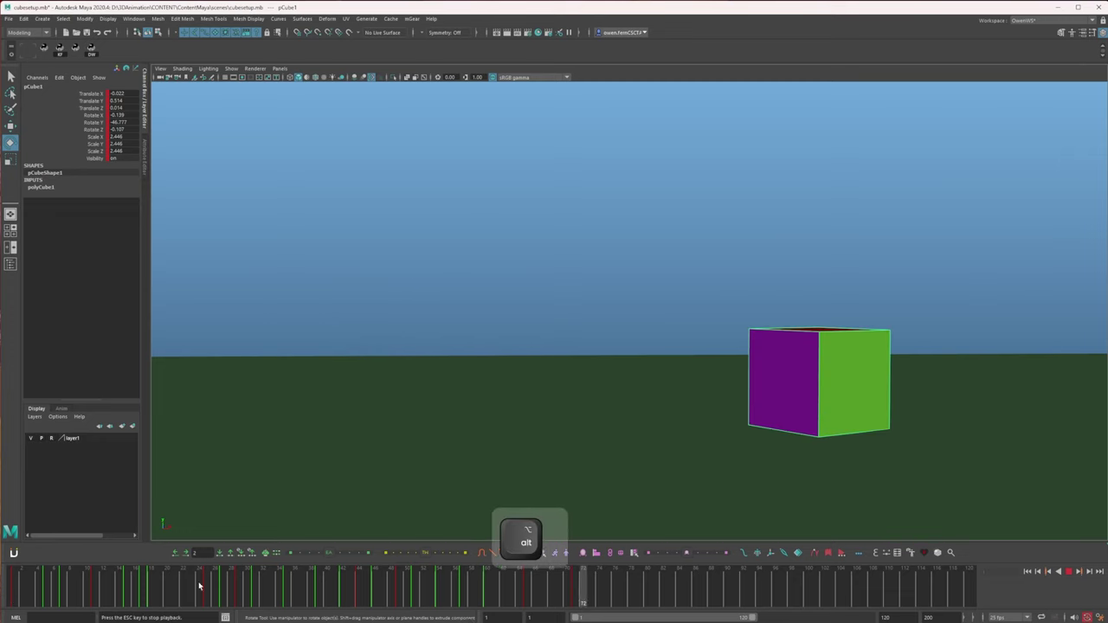
{"action": "left_click_drag", "start_coordinate": [190, 589], "coordinate": [574, 599], "text": "shift"}
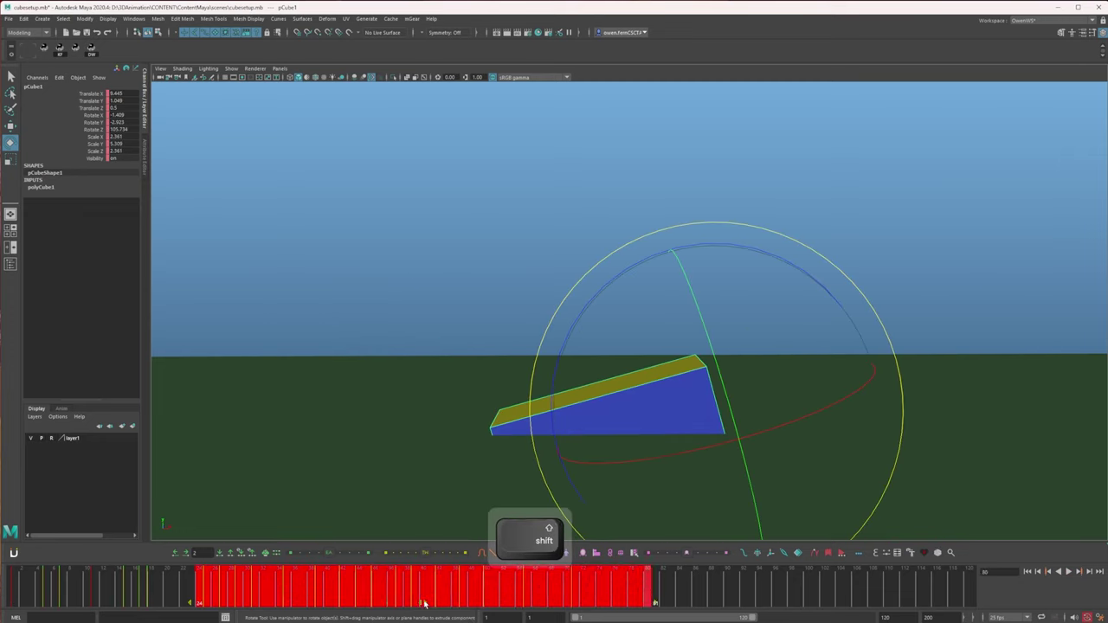
{"action": "left_click_drag", "start_coordinate": [425, 604], "coordinate": [383, 603]}
{"action": "left_click", "coordinate": [87, 591]}
{"action": "key", "text": "alt+v"}
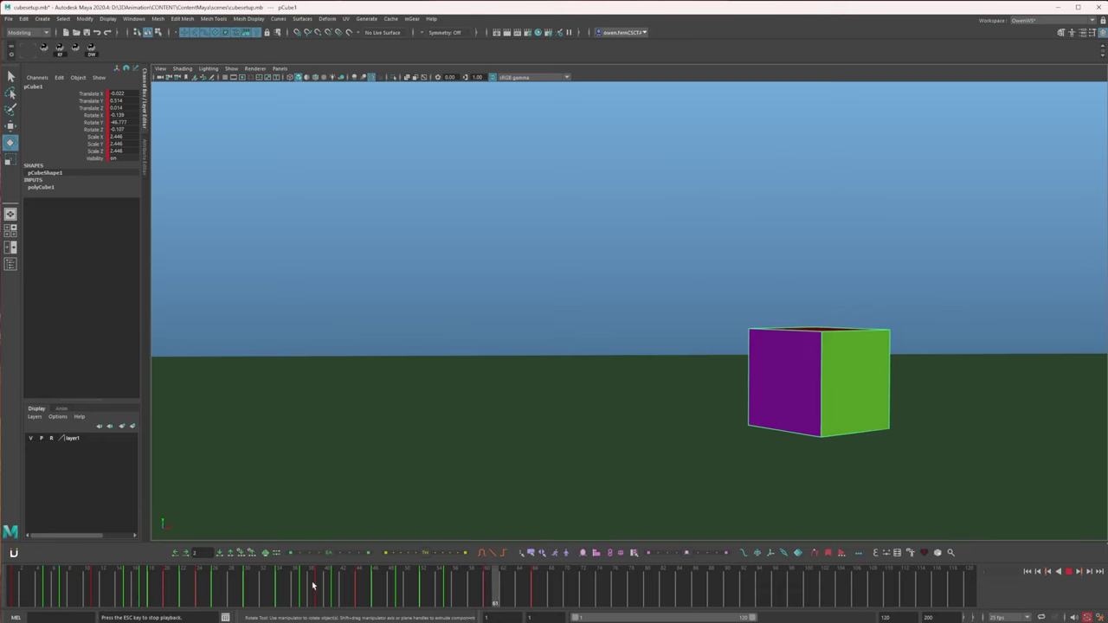
{"action": "key", "text": "Escape"}
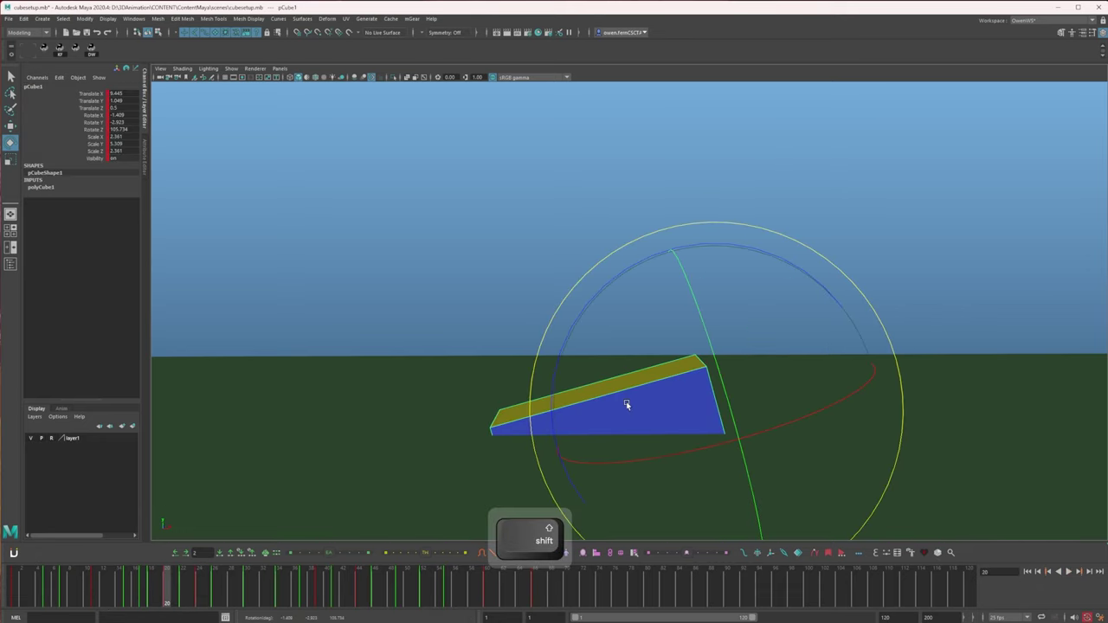
Step: Nudge the cube's keys from frame 20 onwards one frame earlier
{"action": "left_click_drag", "start_coordinate": [158, 588], "coordinate": [709, 585], "text": "shift"}
{"action": "left_click", "coordinate": [527, 588]}
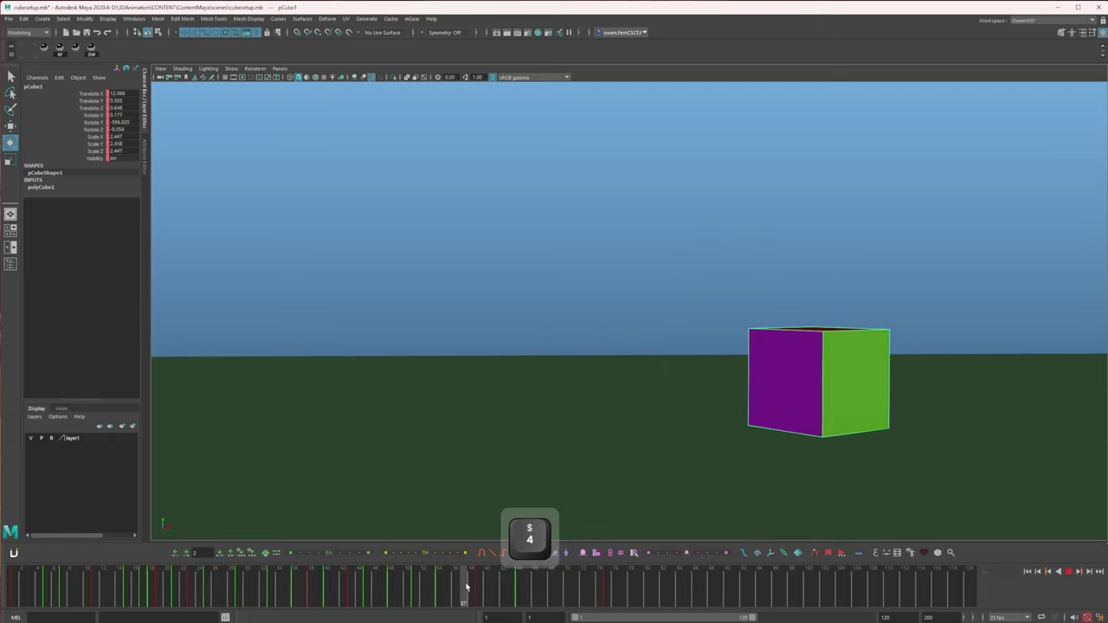
{"action": "key", "text": "4"}
Step: Move the cube's settling keys near the end of the animation earlier and replay the landing from the first frame
{"action": "left_click_drag", "start_coordinate": [527, 588], "coordinate": [483, 599]}
{"action": "key", "text": "c"}
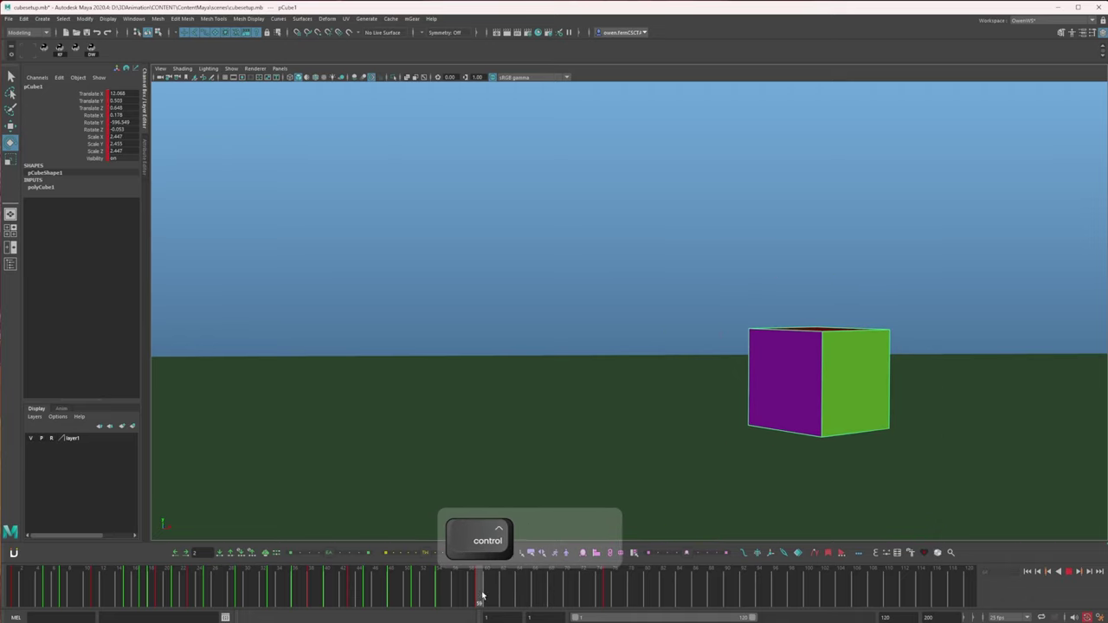
{"action": "key", "text": "alt+v"}
{"action": "key", "text": "alt+v"}
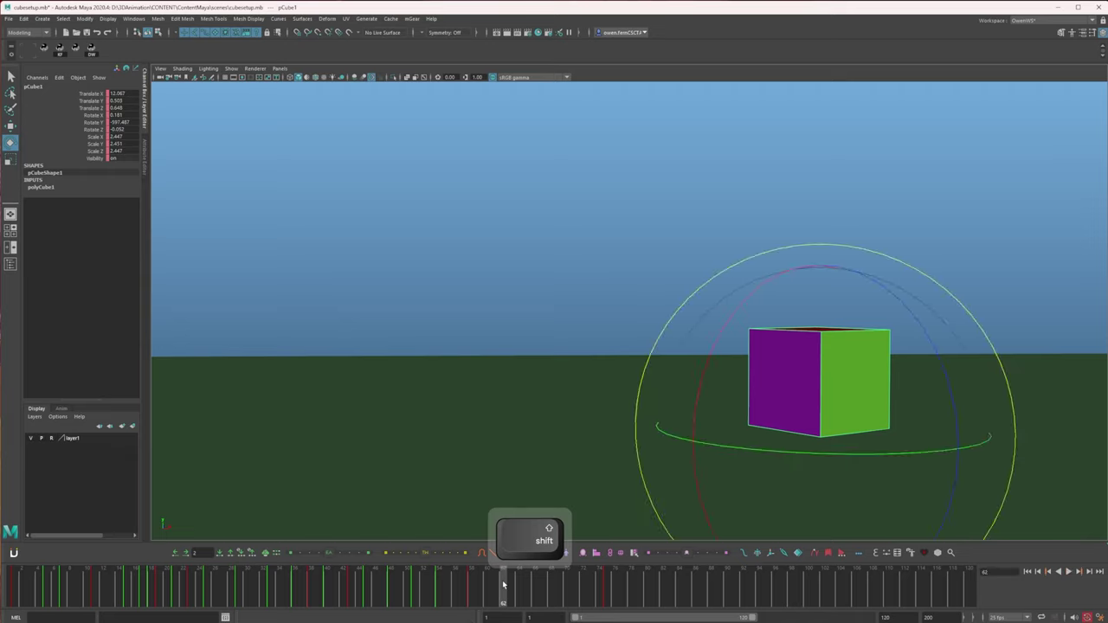
{"action": "key", "text": "5"}
{"action": "left_click_drag", "start_coordinate": [502, 596], "coordinate": [39, 595]}
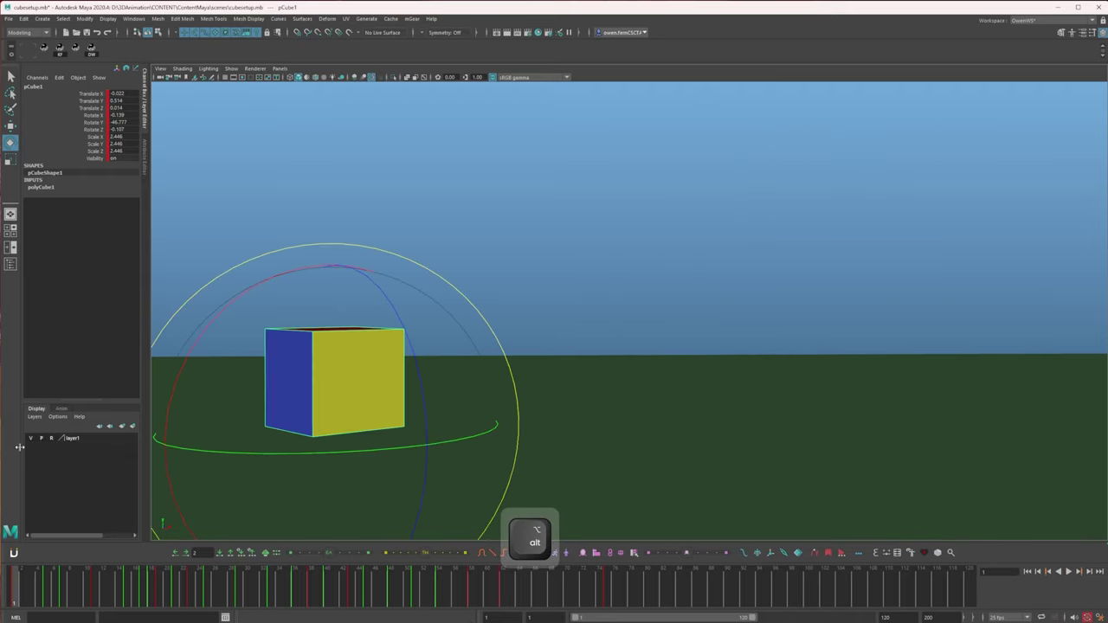
{"action": "key", "text": "alt+v"}
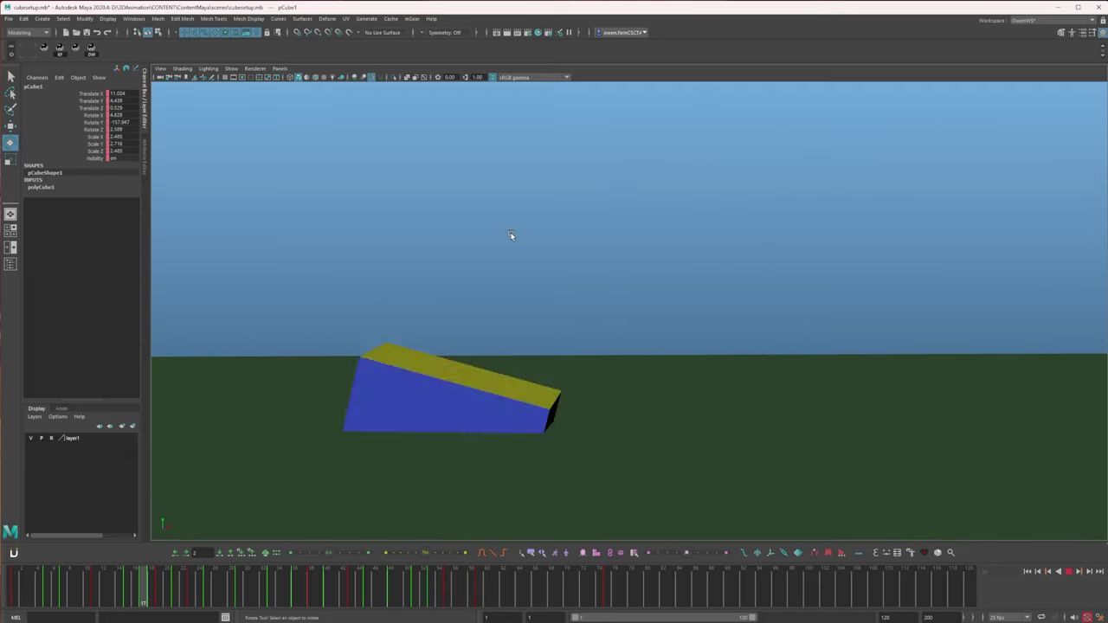
{"action": "key", "text": "alt+v"}
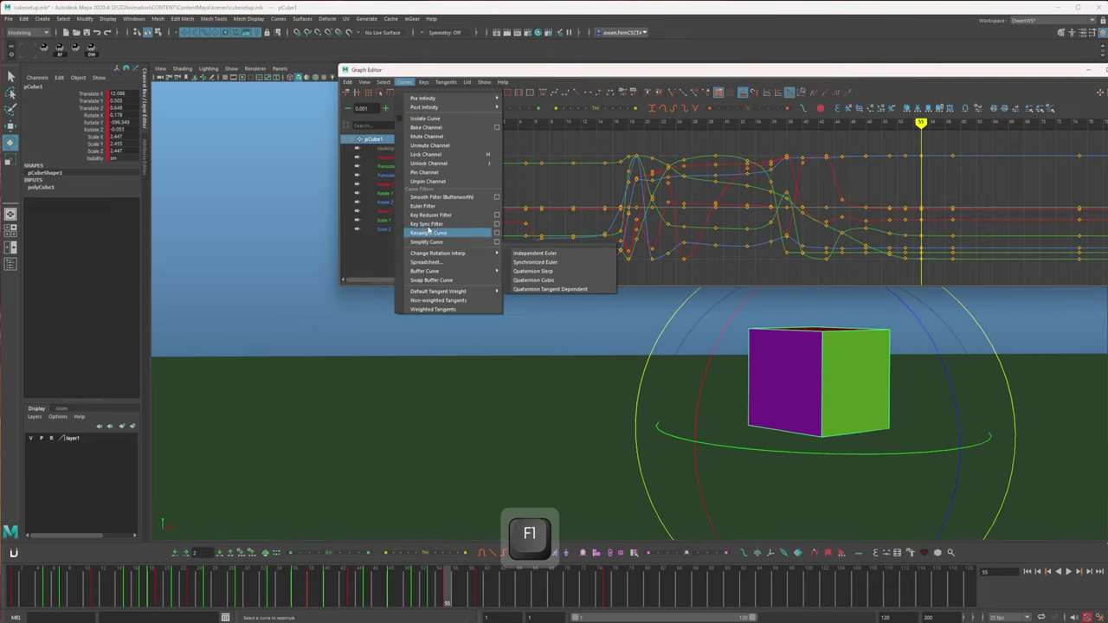
Step: Apply the Euler Filter to the retimed curves, close the Graph Editor, and play back with the cube deselected
{"action": "left_click", "coordinate": [450, 209]}
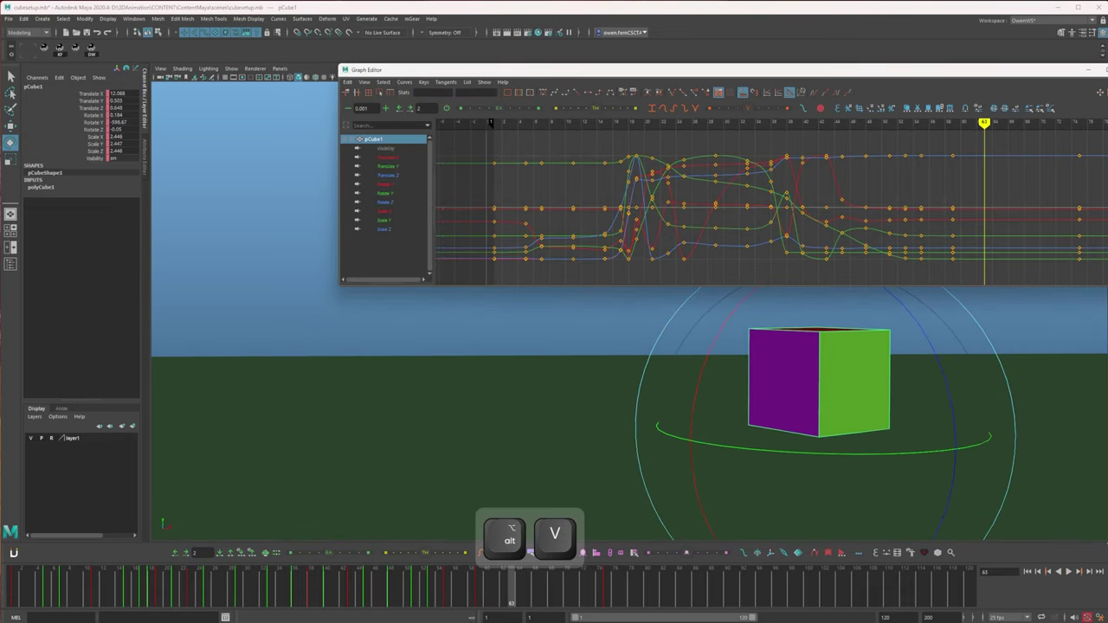
{"action": "left_click", "coordinate": [1089, 70]}
{"action": "left_click", "coordinate": [565, 208]}
{"action": "left_click", "coordinate": [152, 603]}
{"action": "key", "text": "alt+v"}
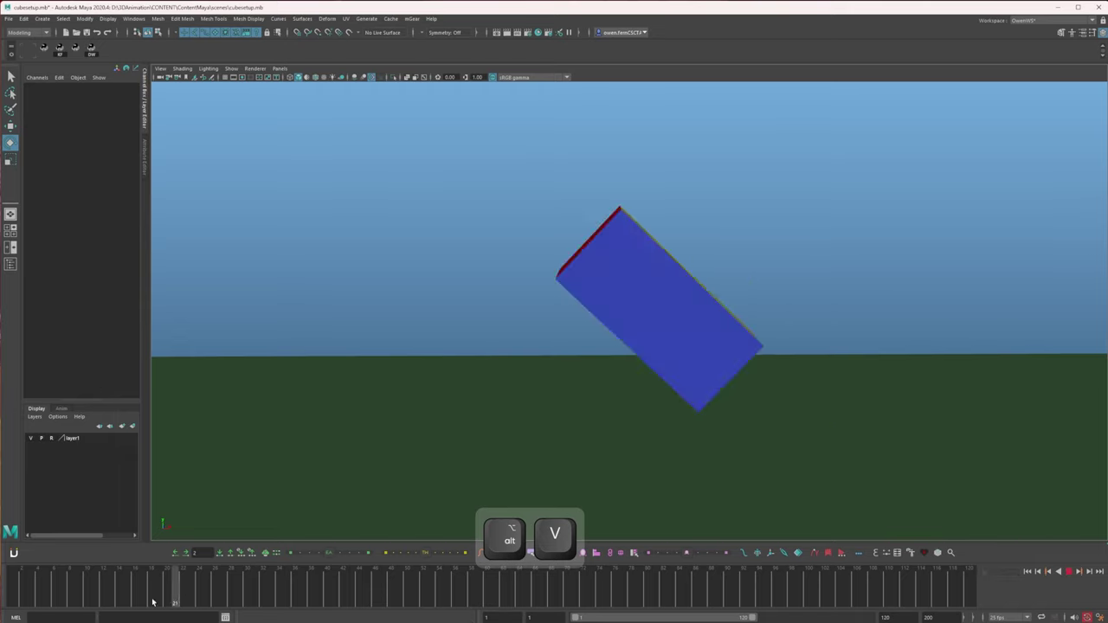